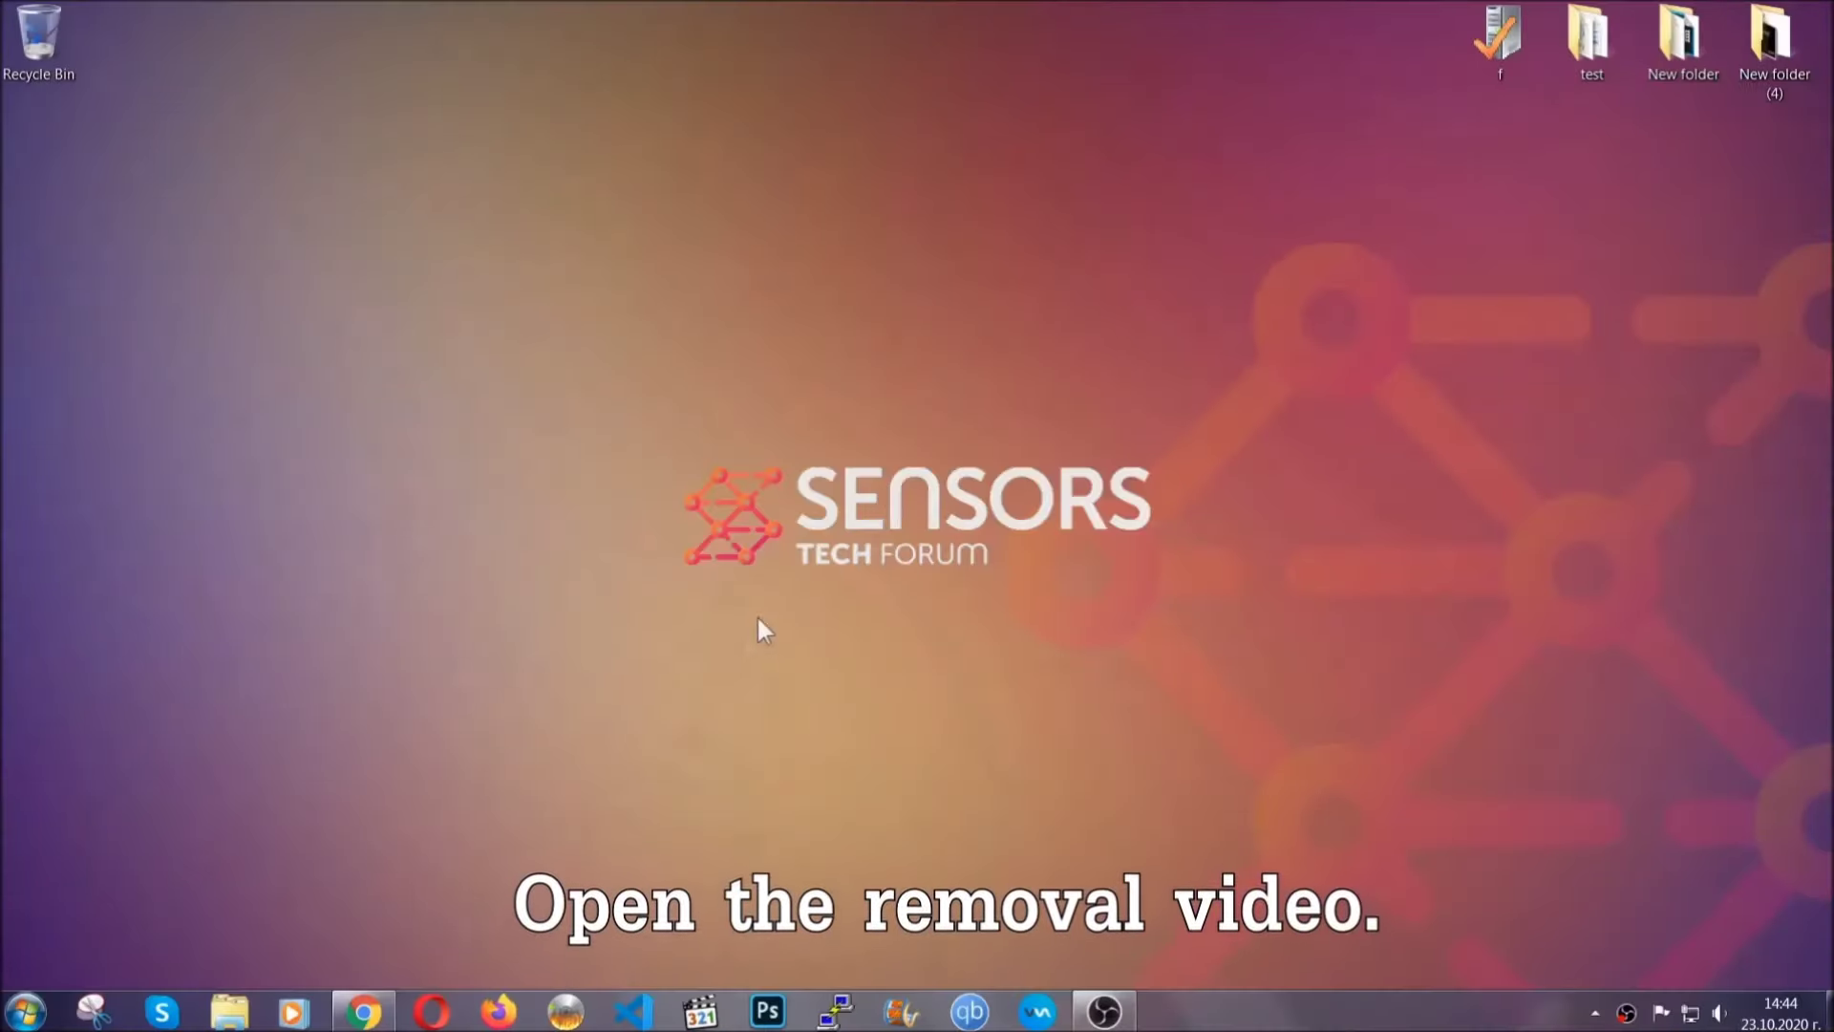
Bring Chrome forward from the taskbar to show the ransomware removal video on YouTube
click(365, 1012)
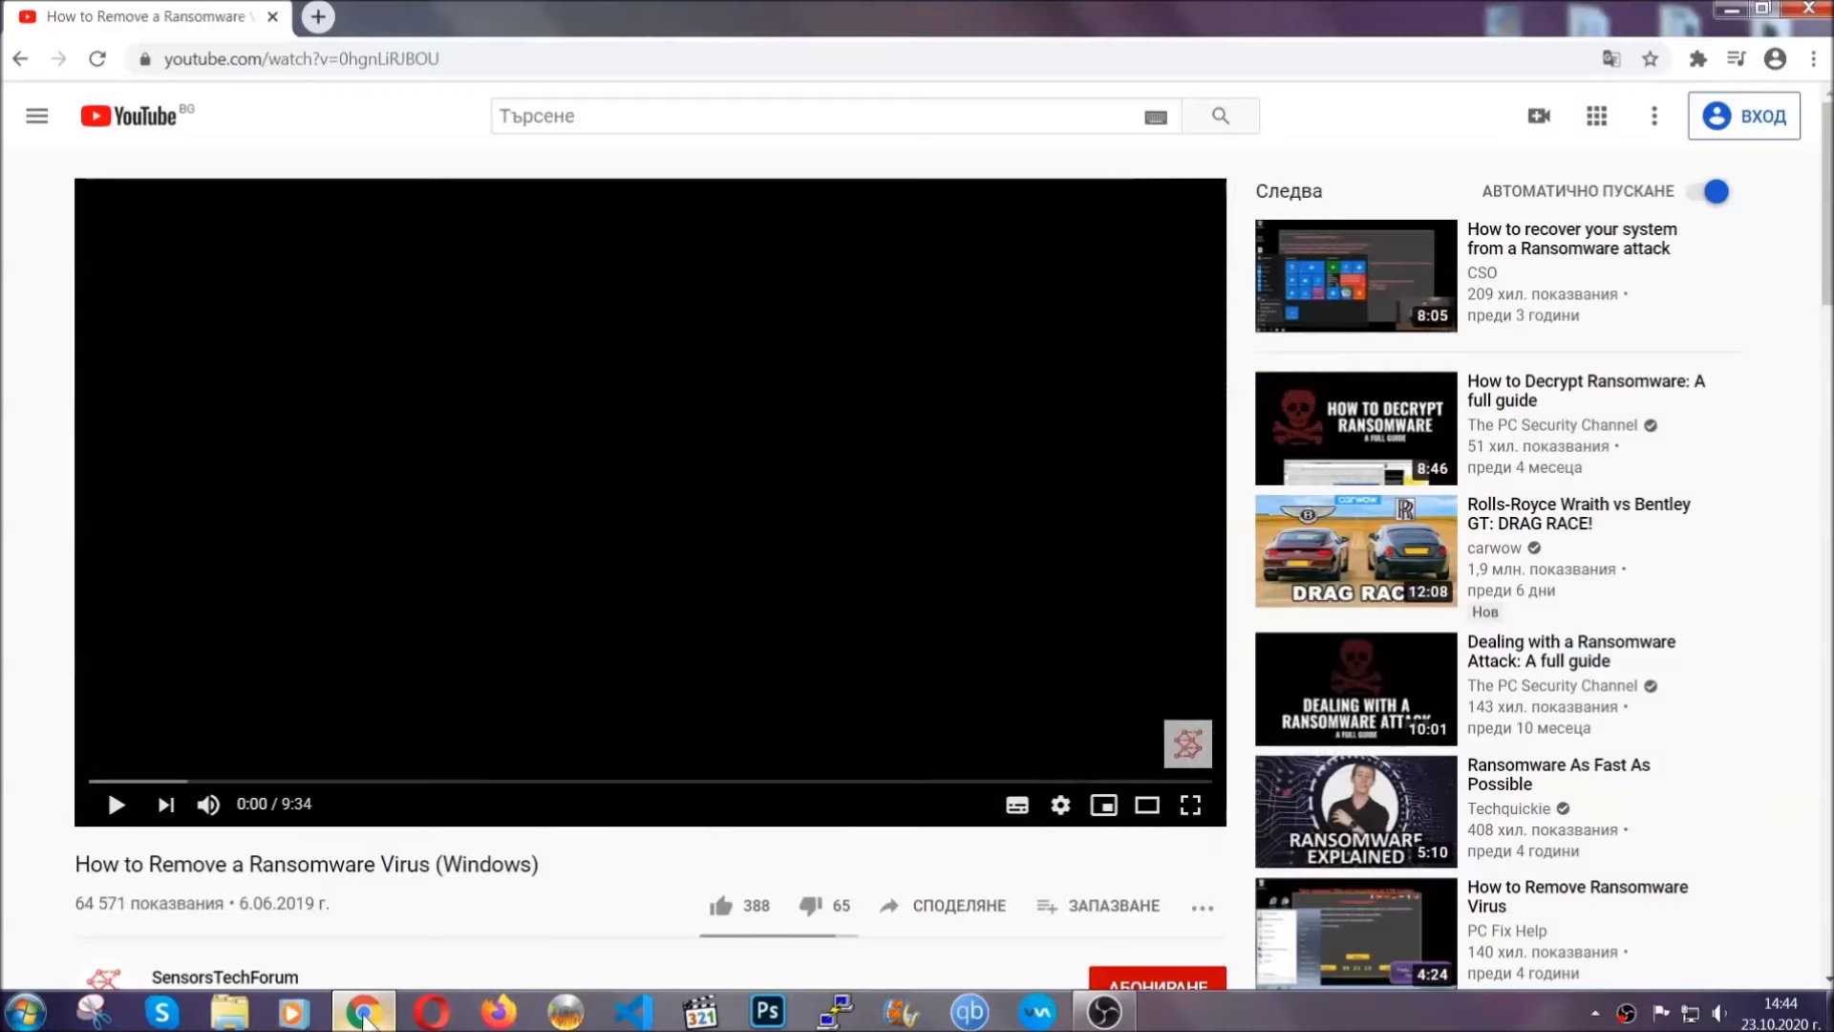
scroll(331, 770, down, 3)
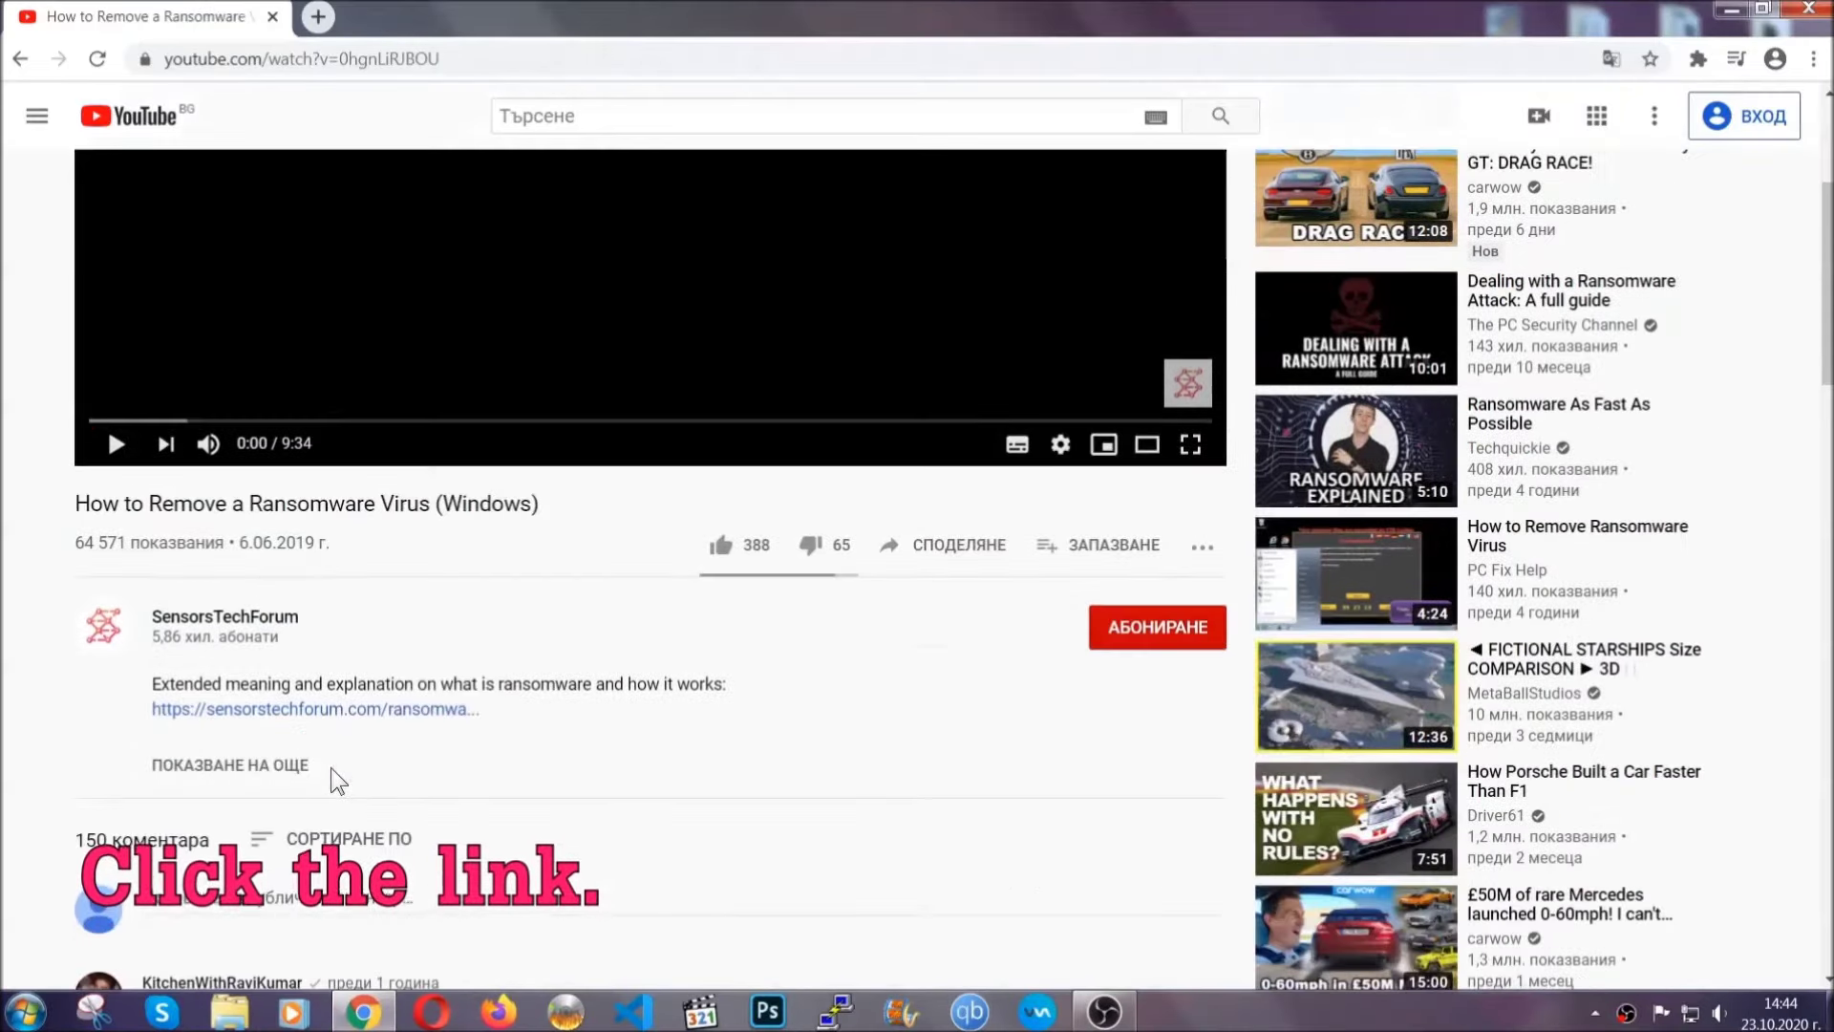
Follow the video description link and launch the downloaded SpyHunter-Installer.exe
click(363, 709)
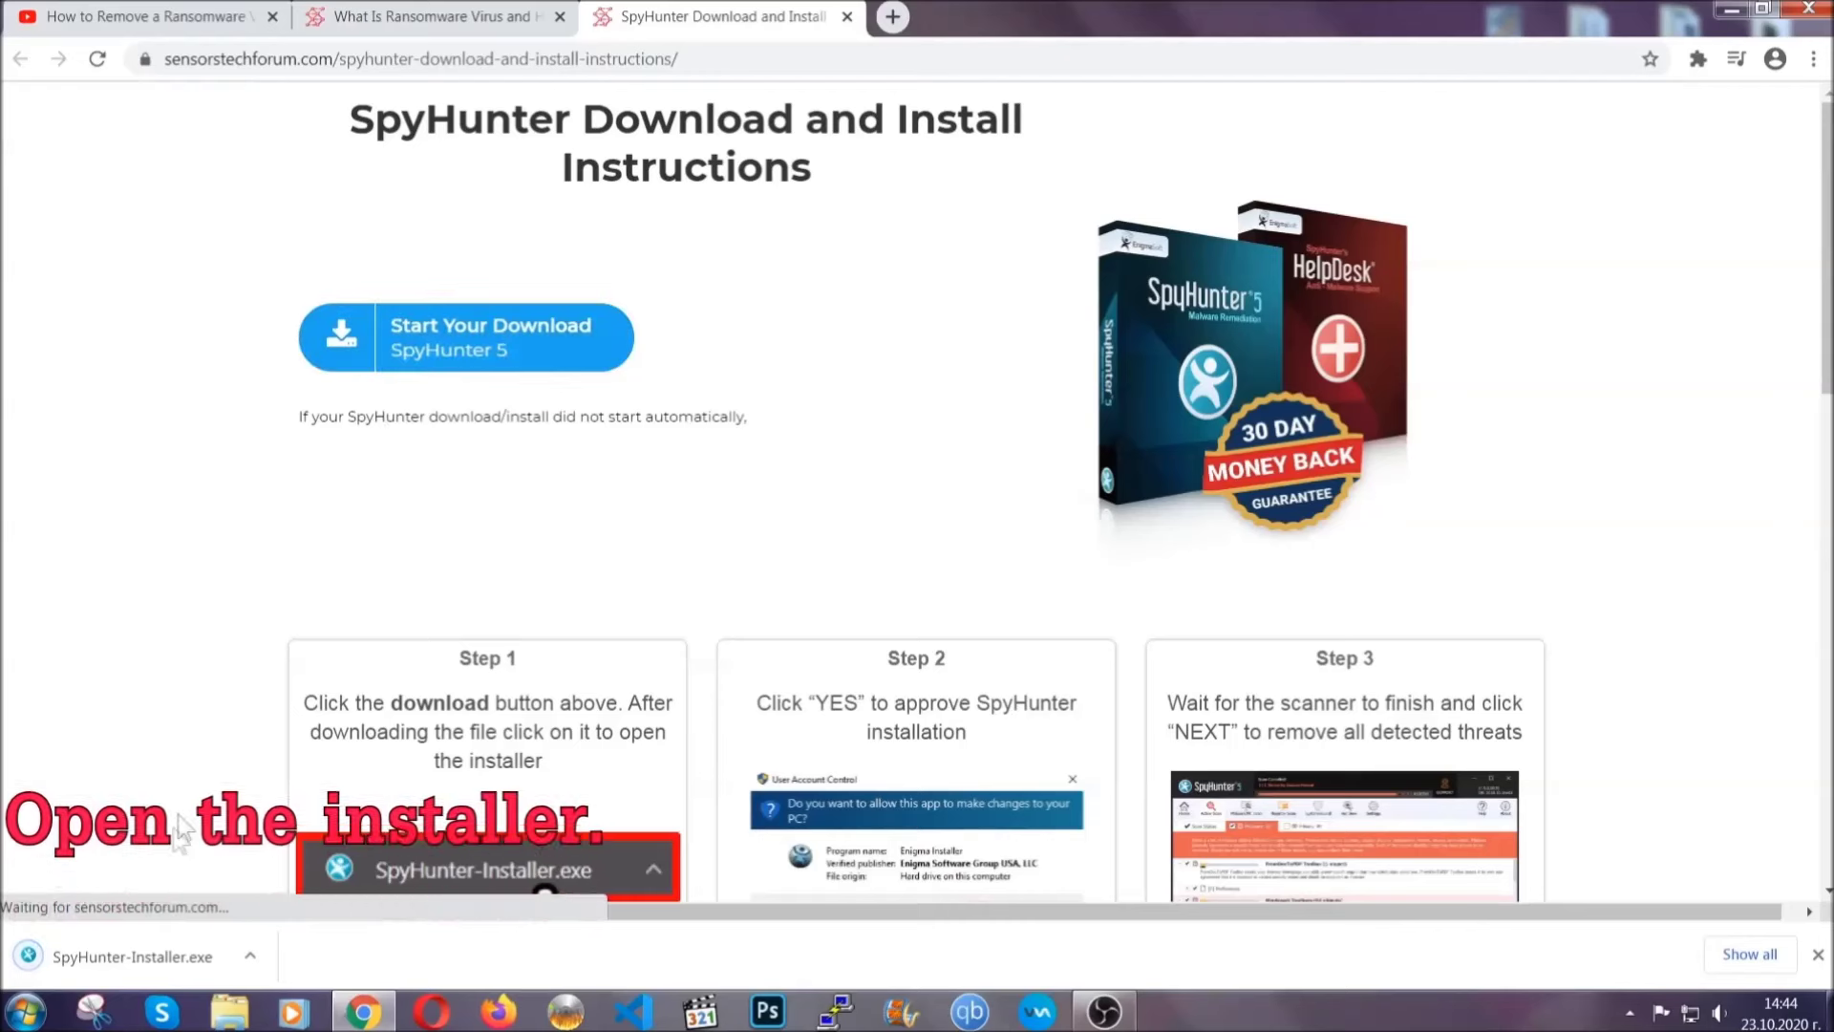
click(129, 953)
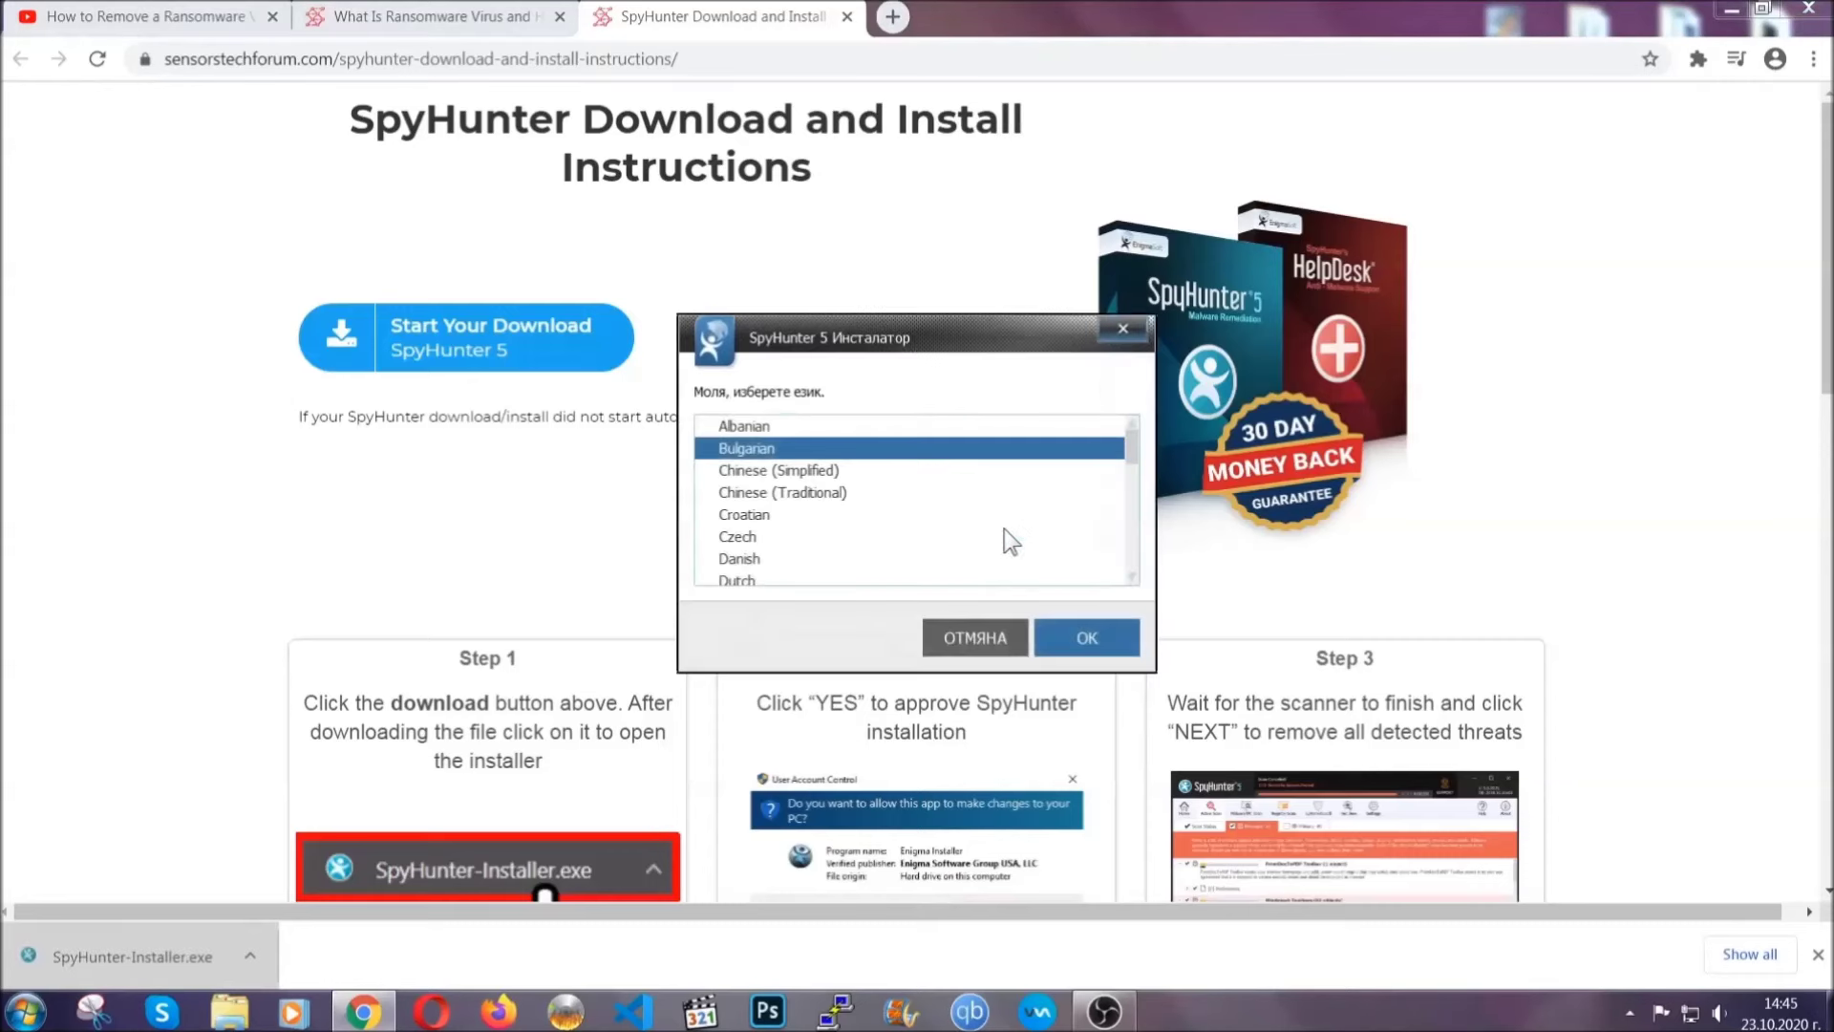
scroll(953, 530, down, 1)
scroll(902, 527, down, 1)
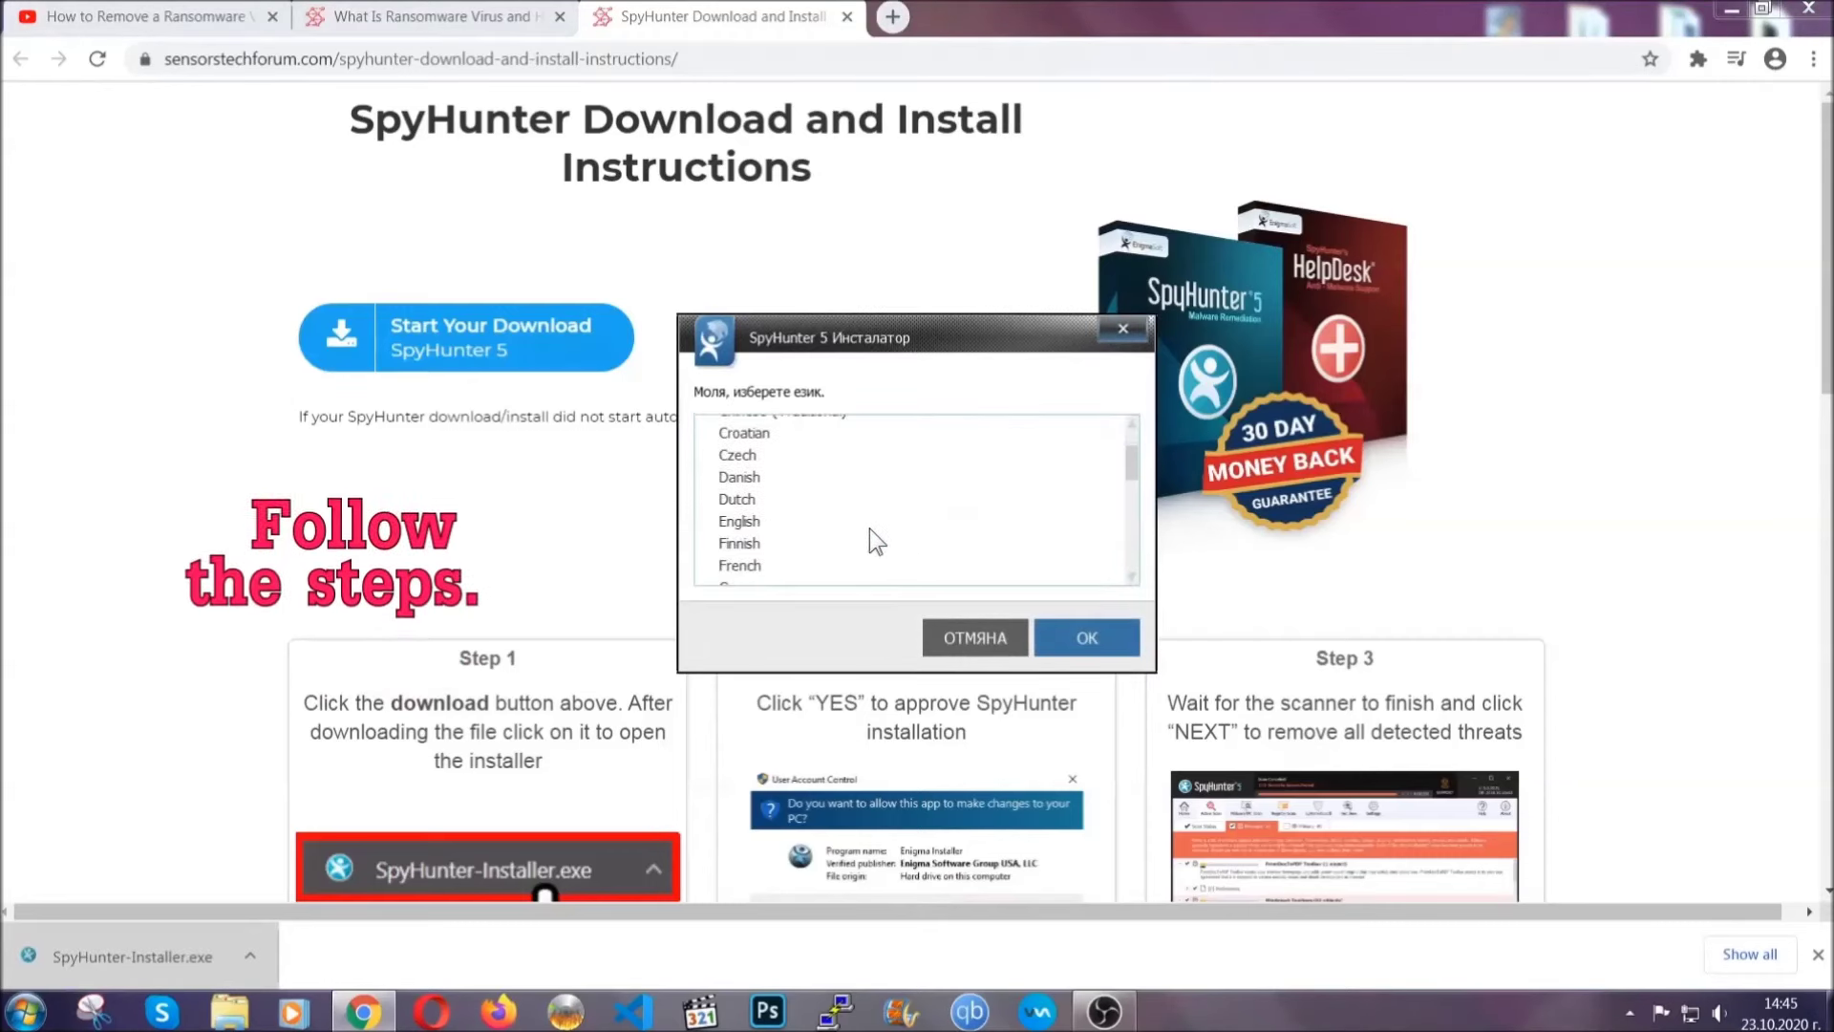
Install SpyHunter 5 in English with the EULA accepted and finish the setup
click(863, 525)
click(1075, 636)
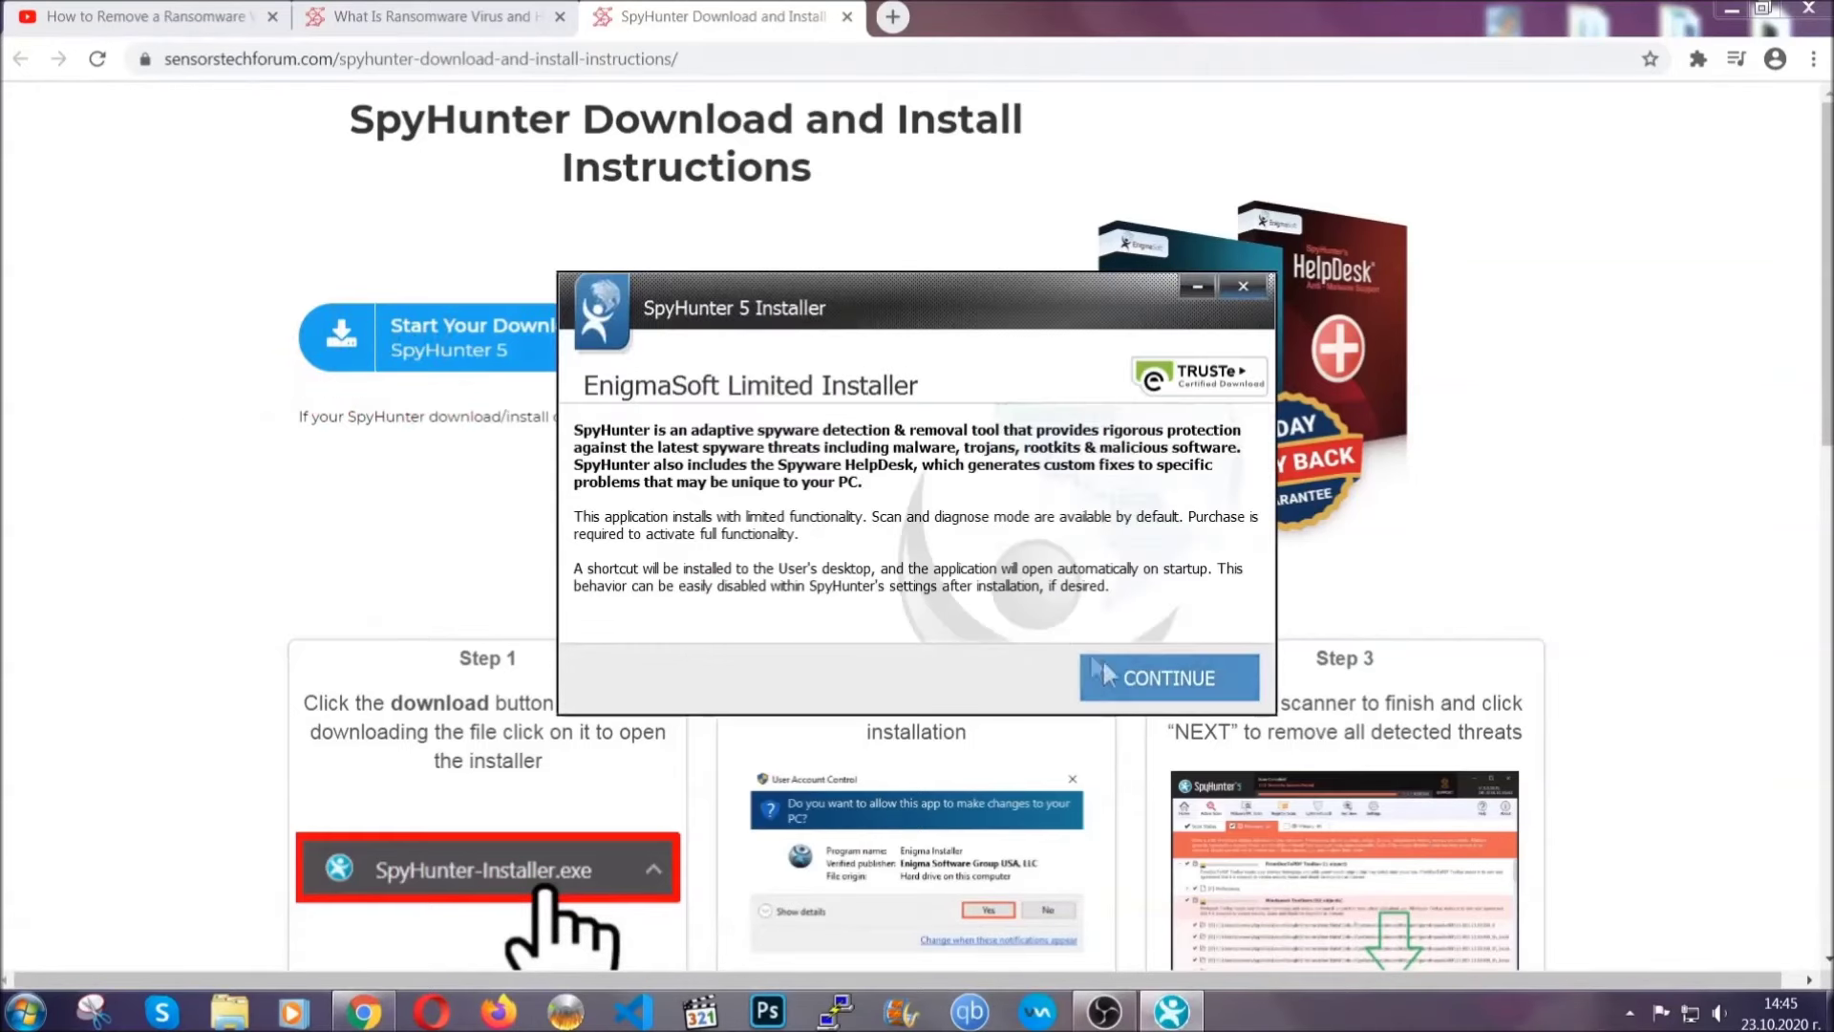
click(1103, 669)
click(1052, 619)
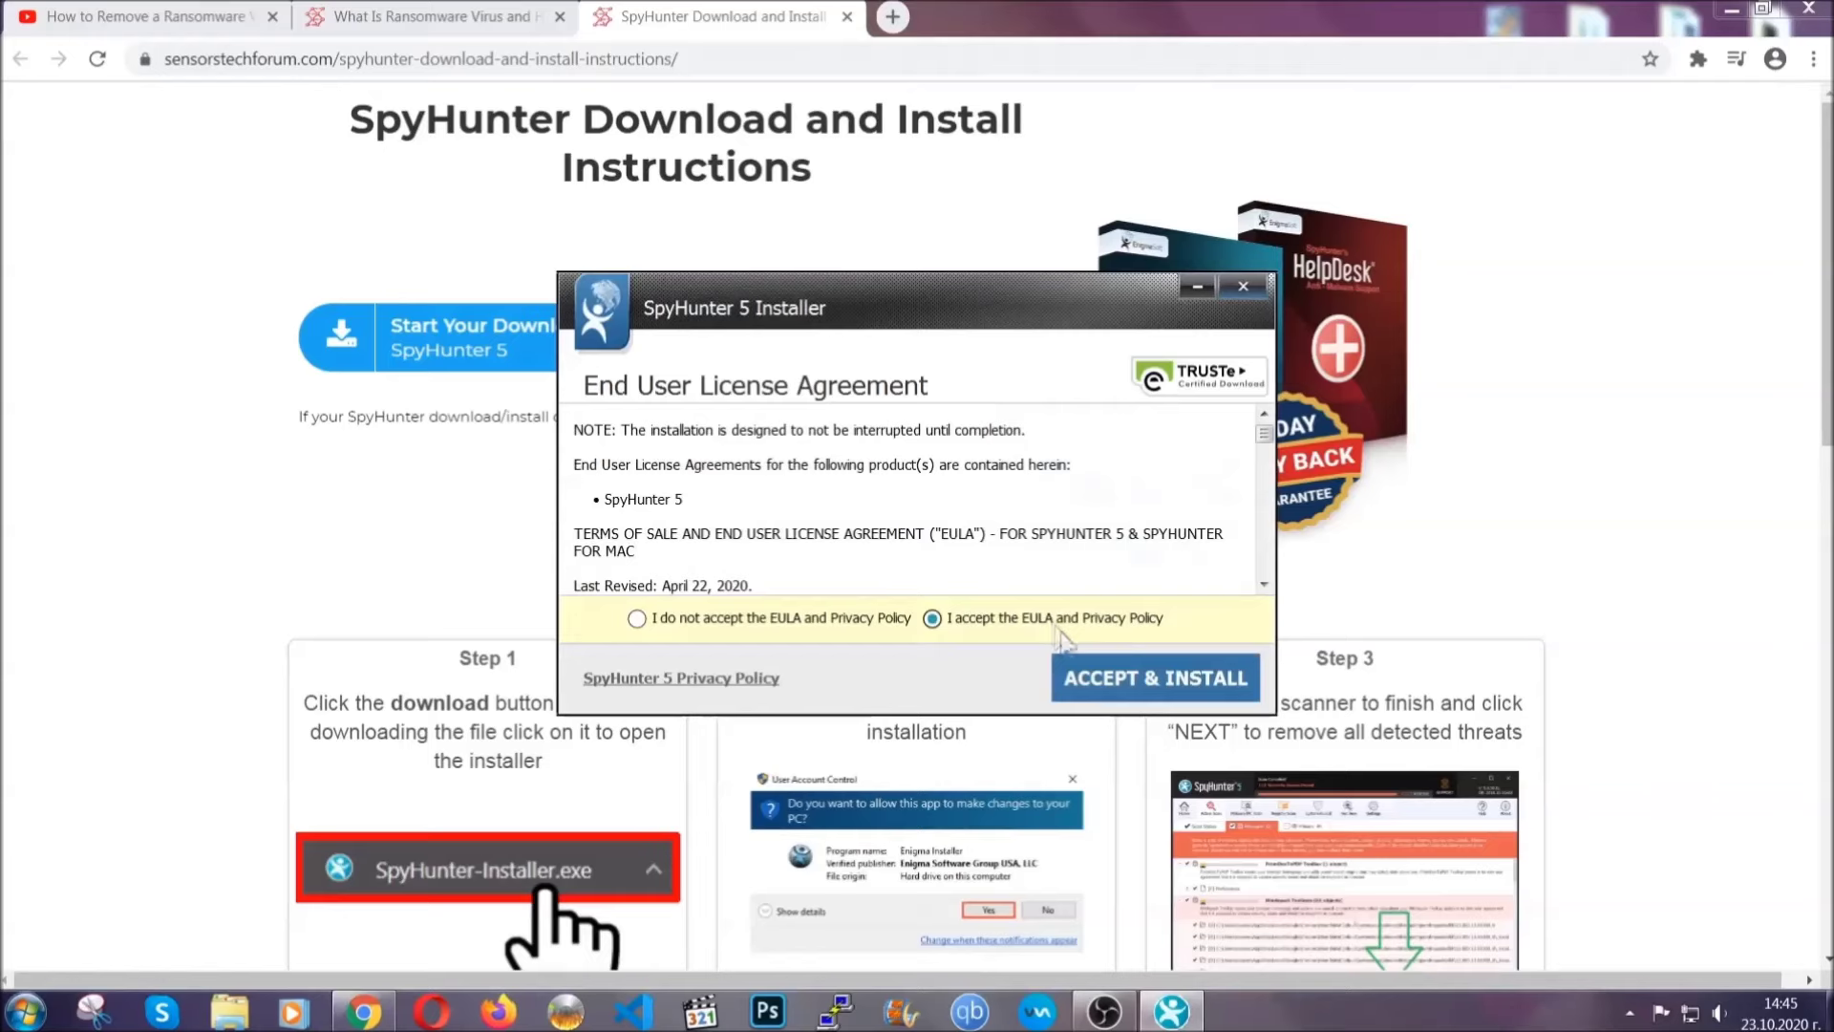
click(1095, 669)
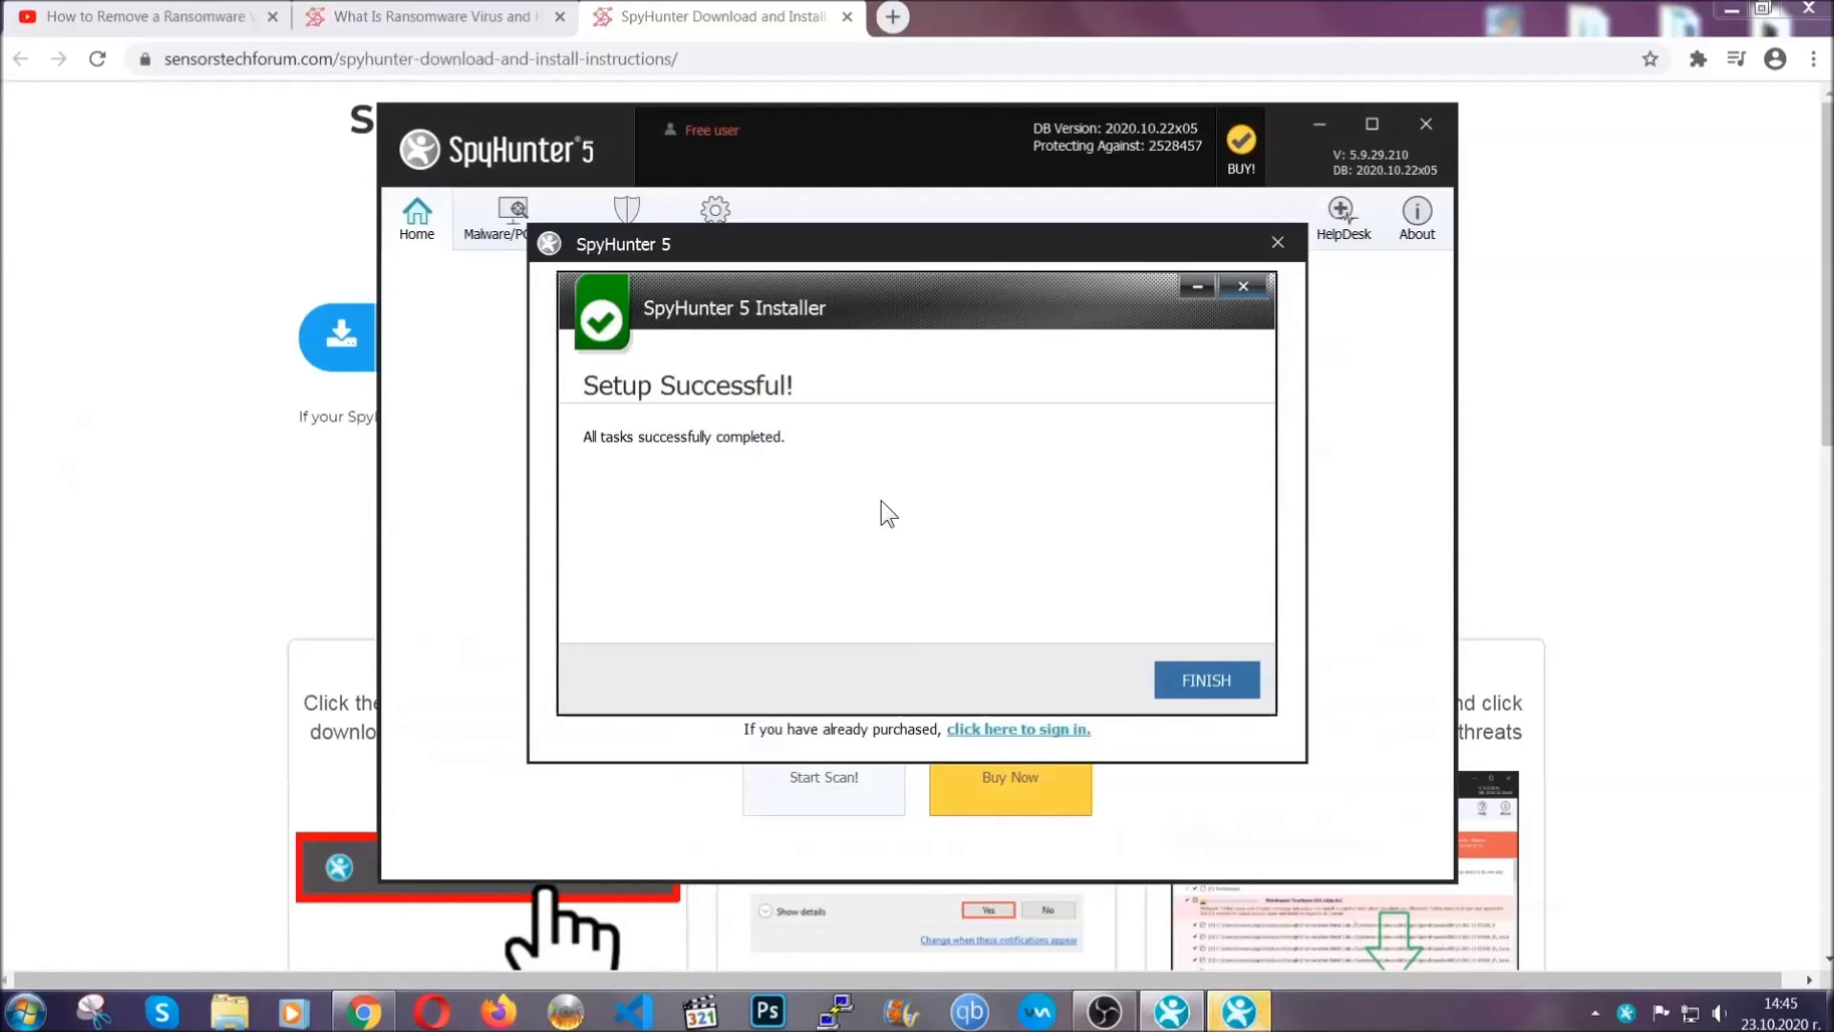
click(1173, 684)
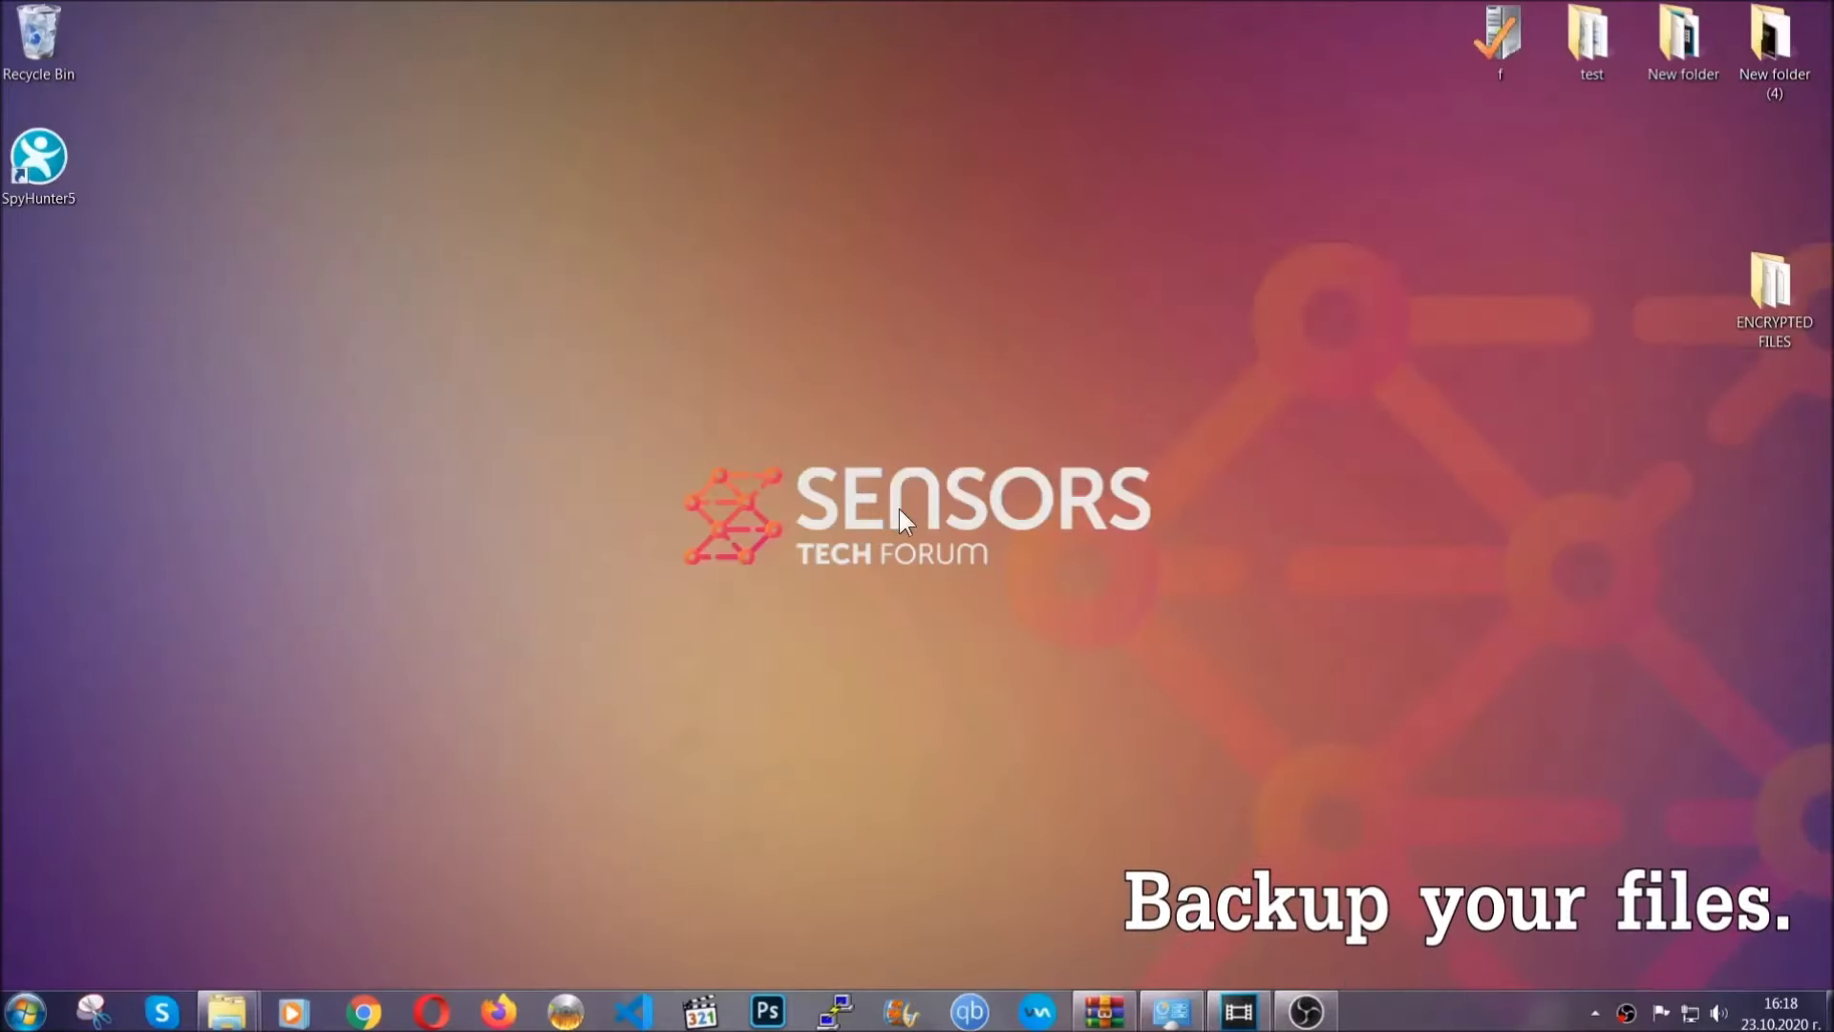
Open the ENCRYPTED FILES folder from the desktop
double_click(1761, 295)
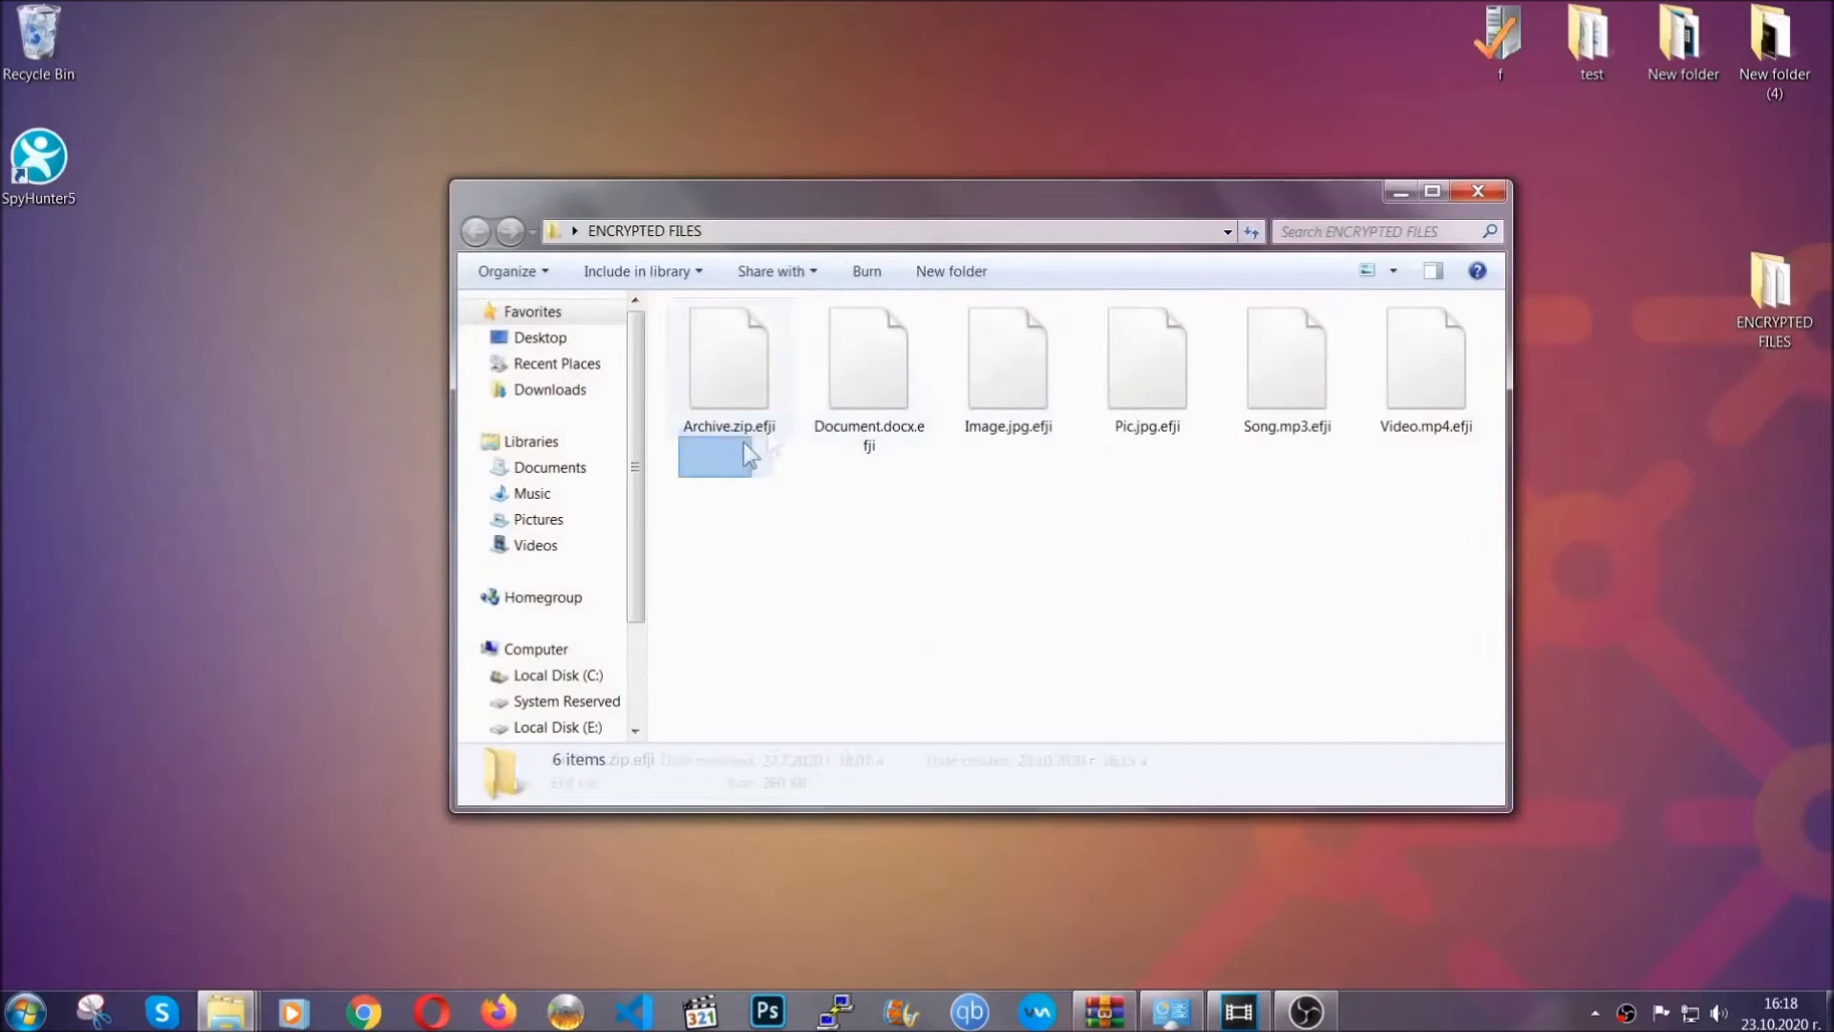
Copy all six encrypted .efji files from the ENCRYPTED FILES folder
drag(744, 444, 1433, 340)
right_click(1435, 340)
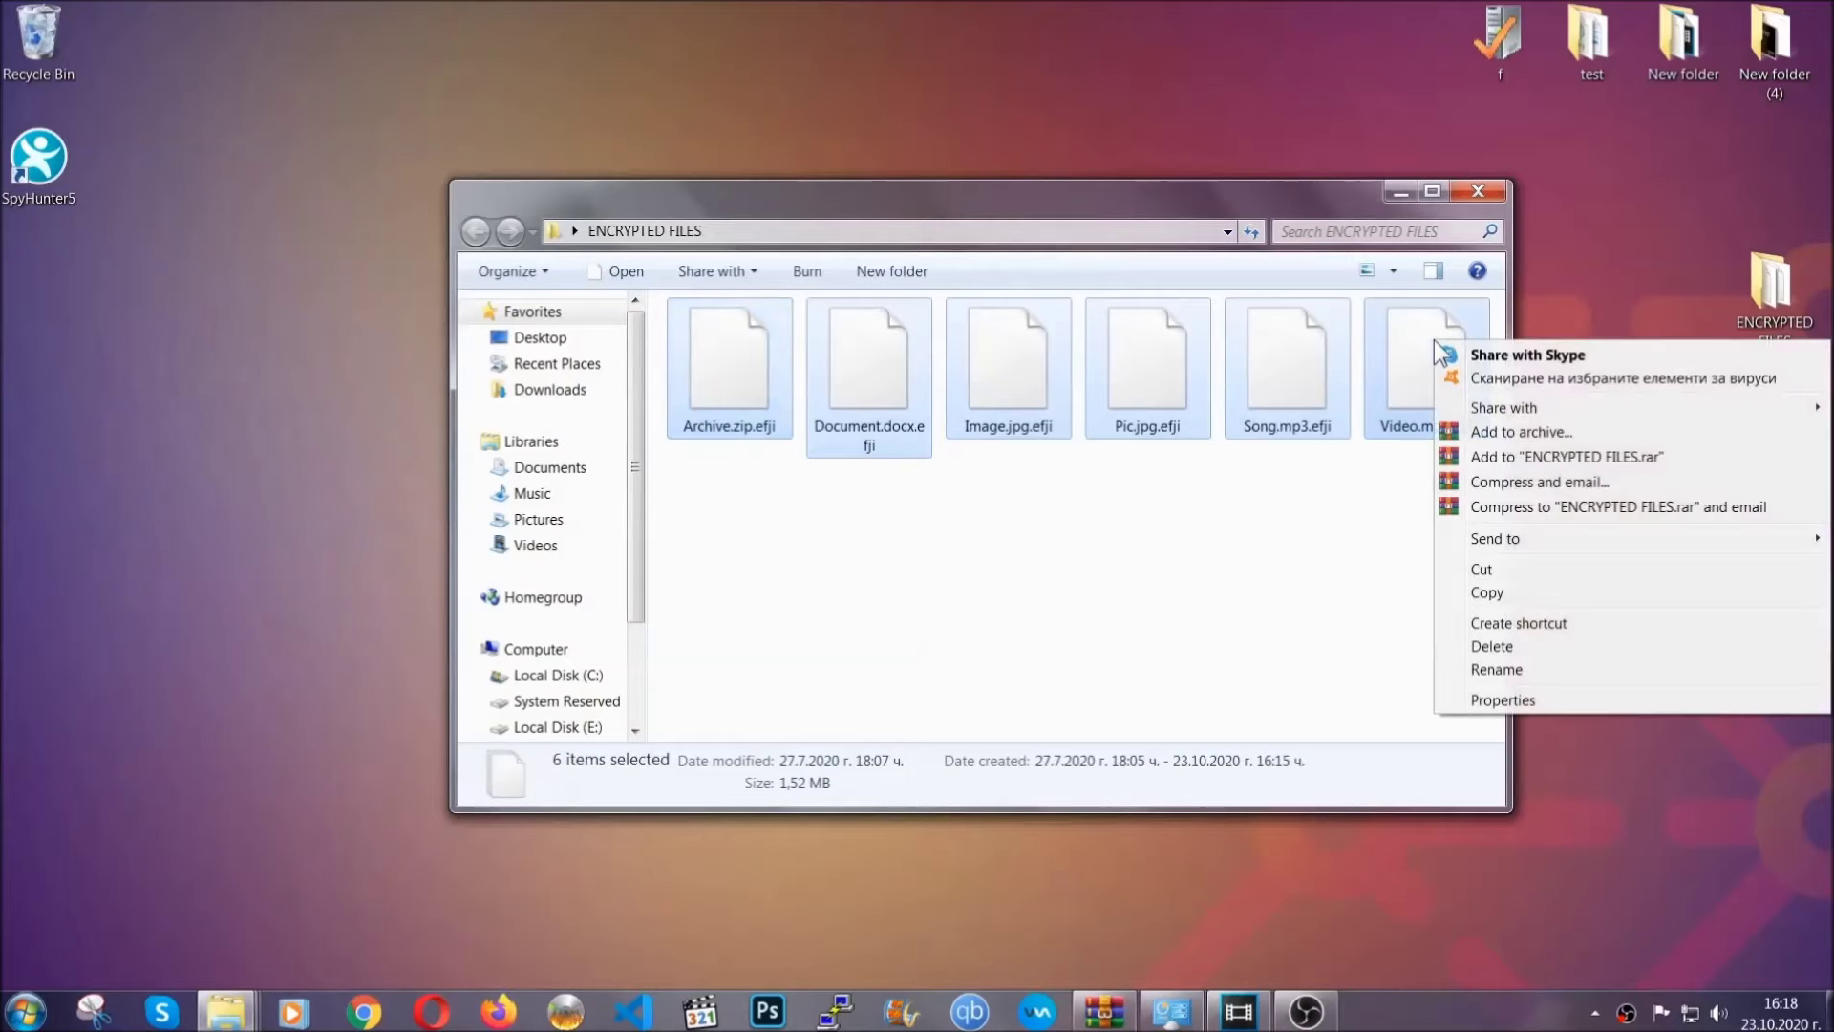
click(1484, 597)
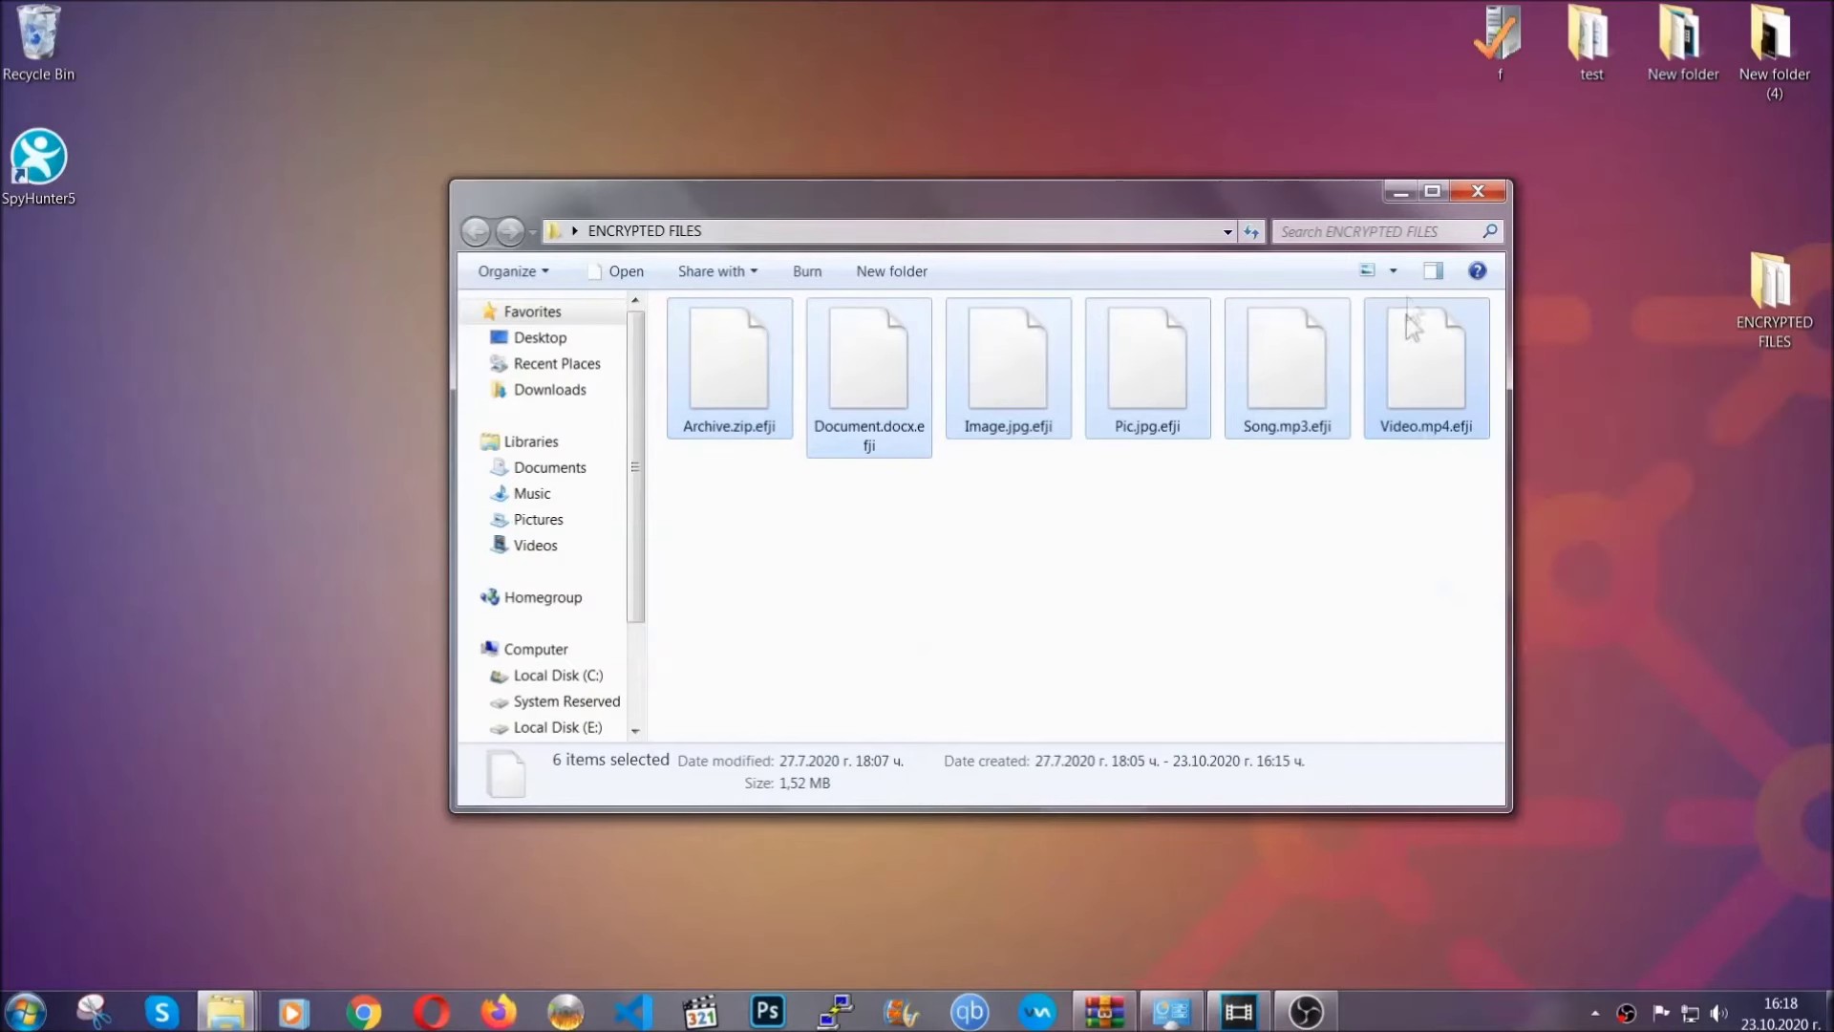
click(1406, 191)
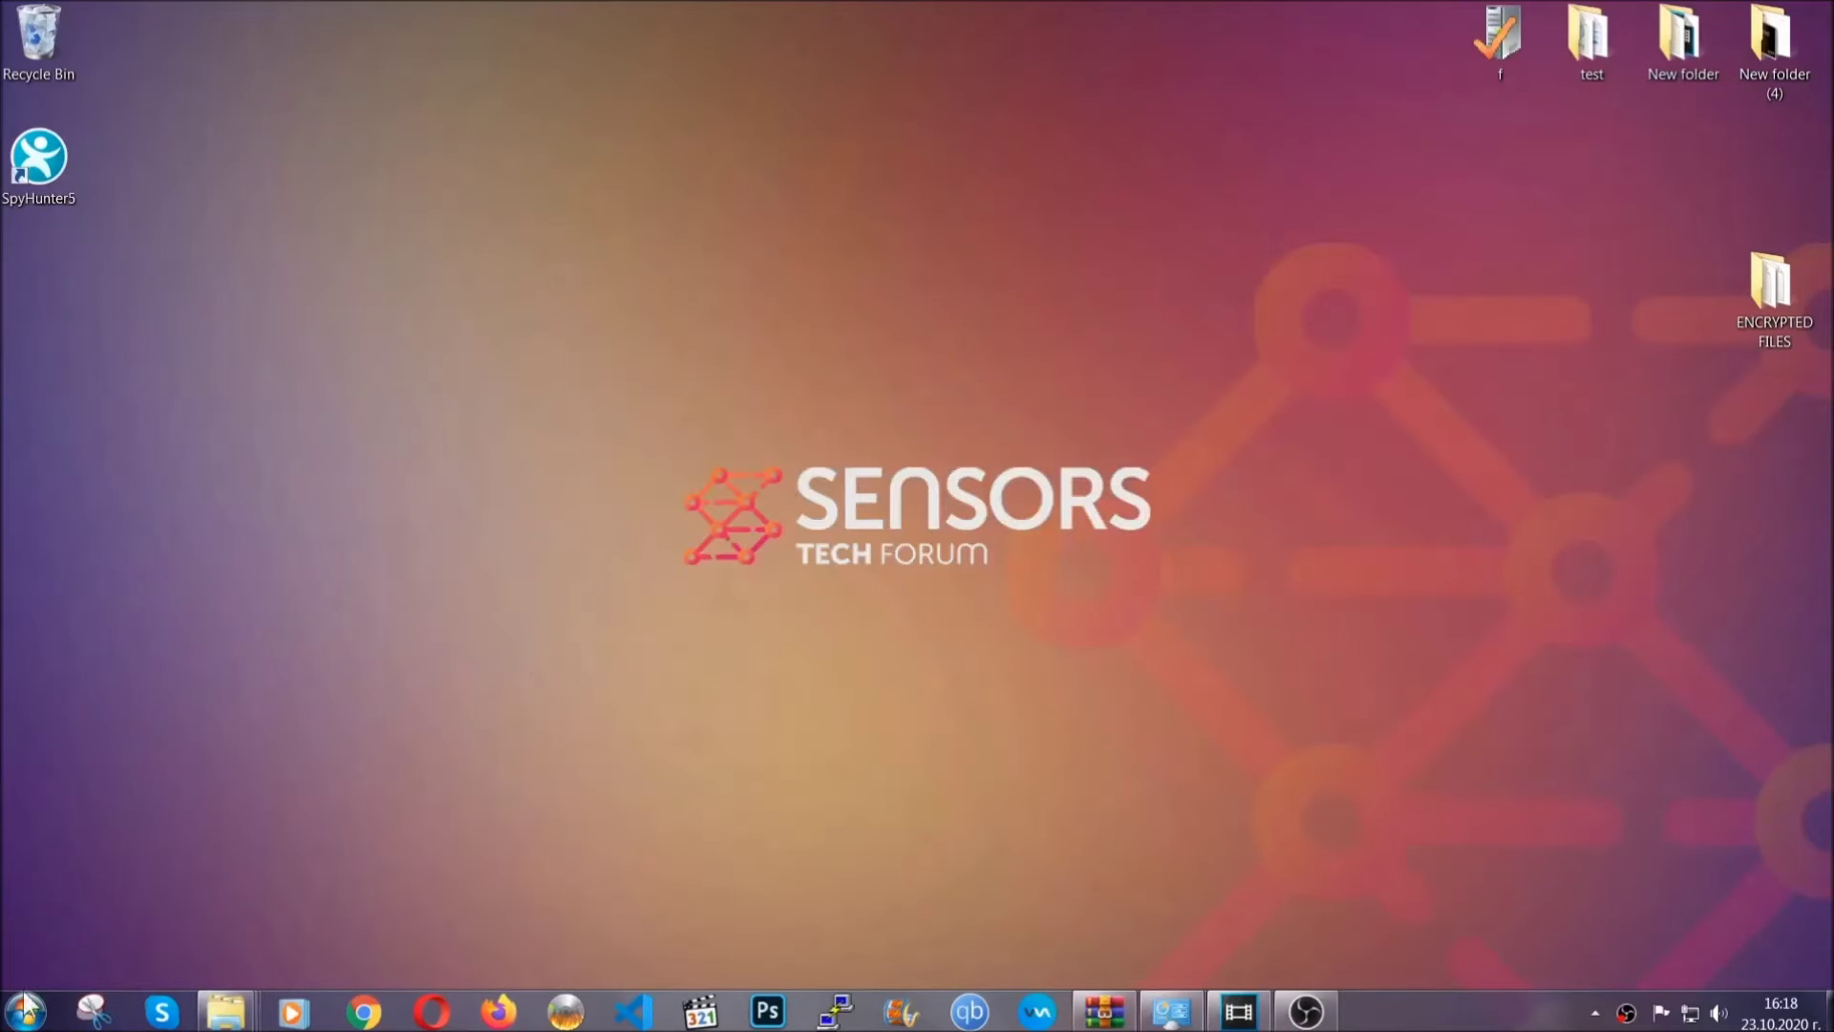
Paste the copied files onto FLASH DRIVE (H:) via Computer and close the window
click(25, 1010)
click(351, 722)
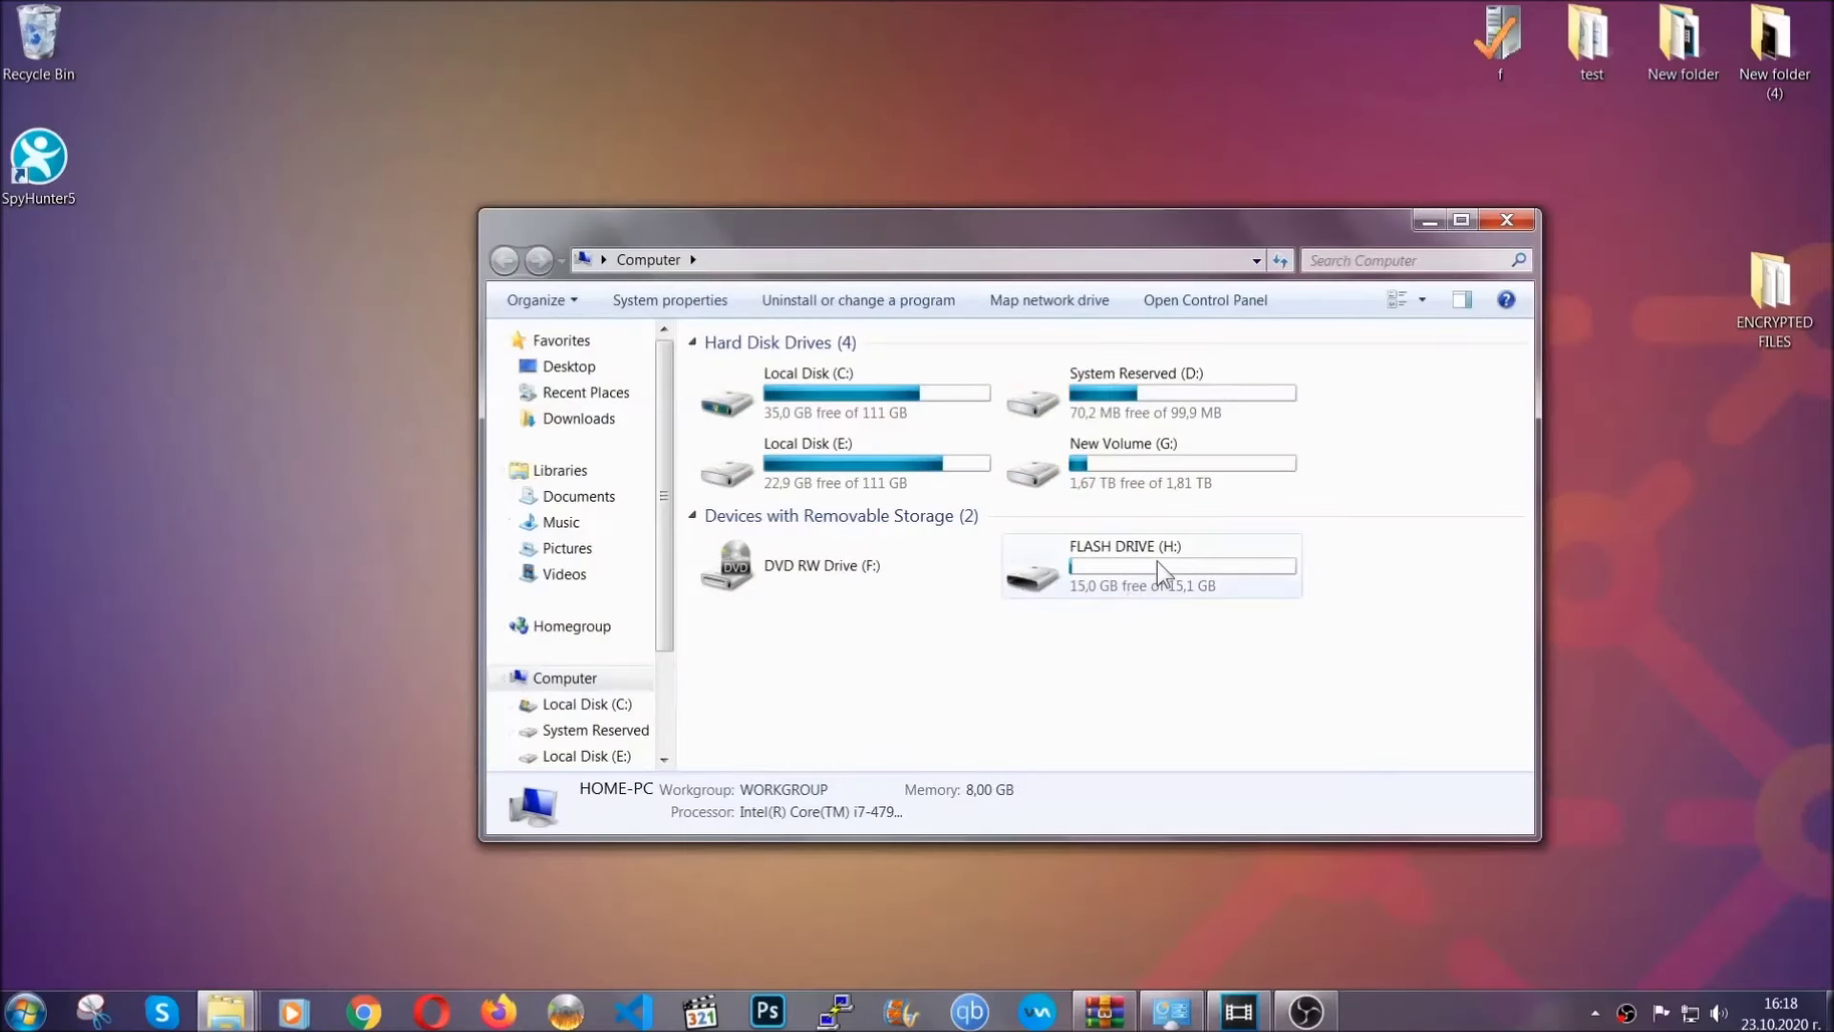
double_click(1156, 561)
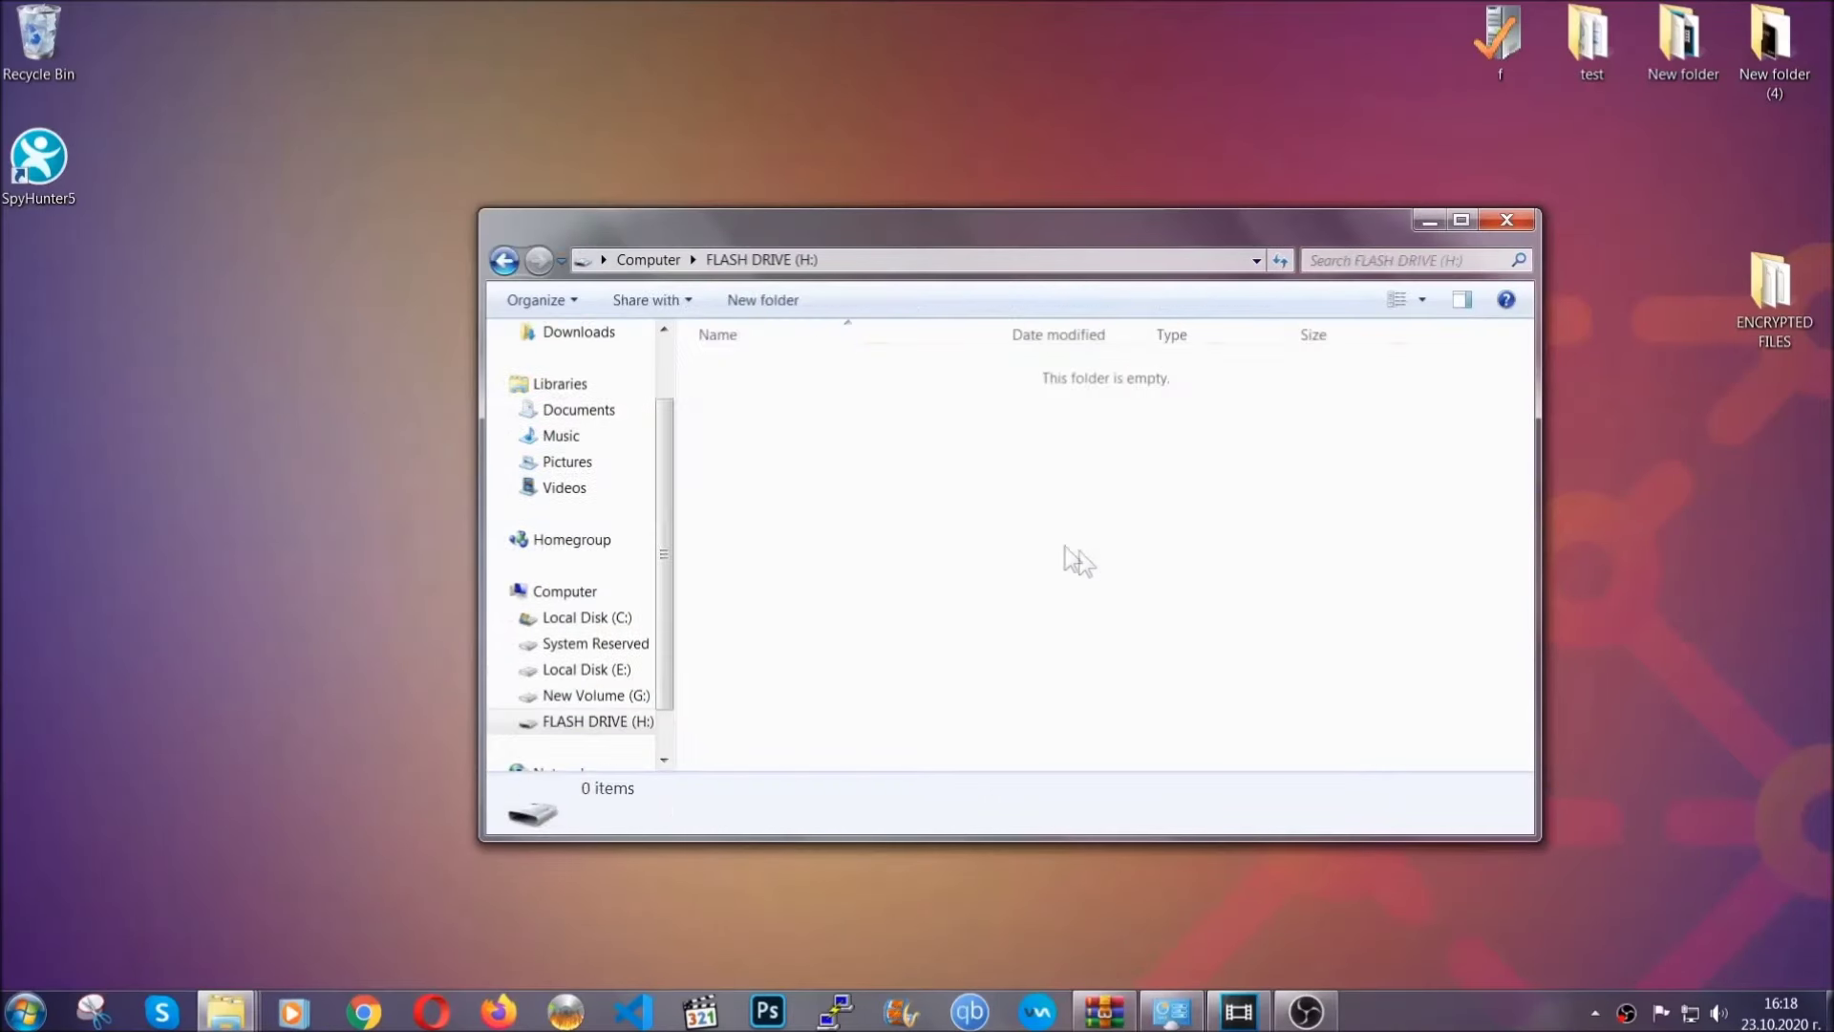
right_click(791, 426)
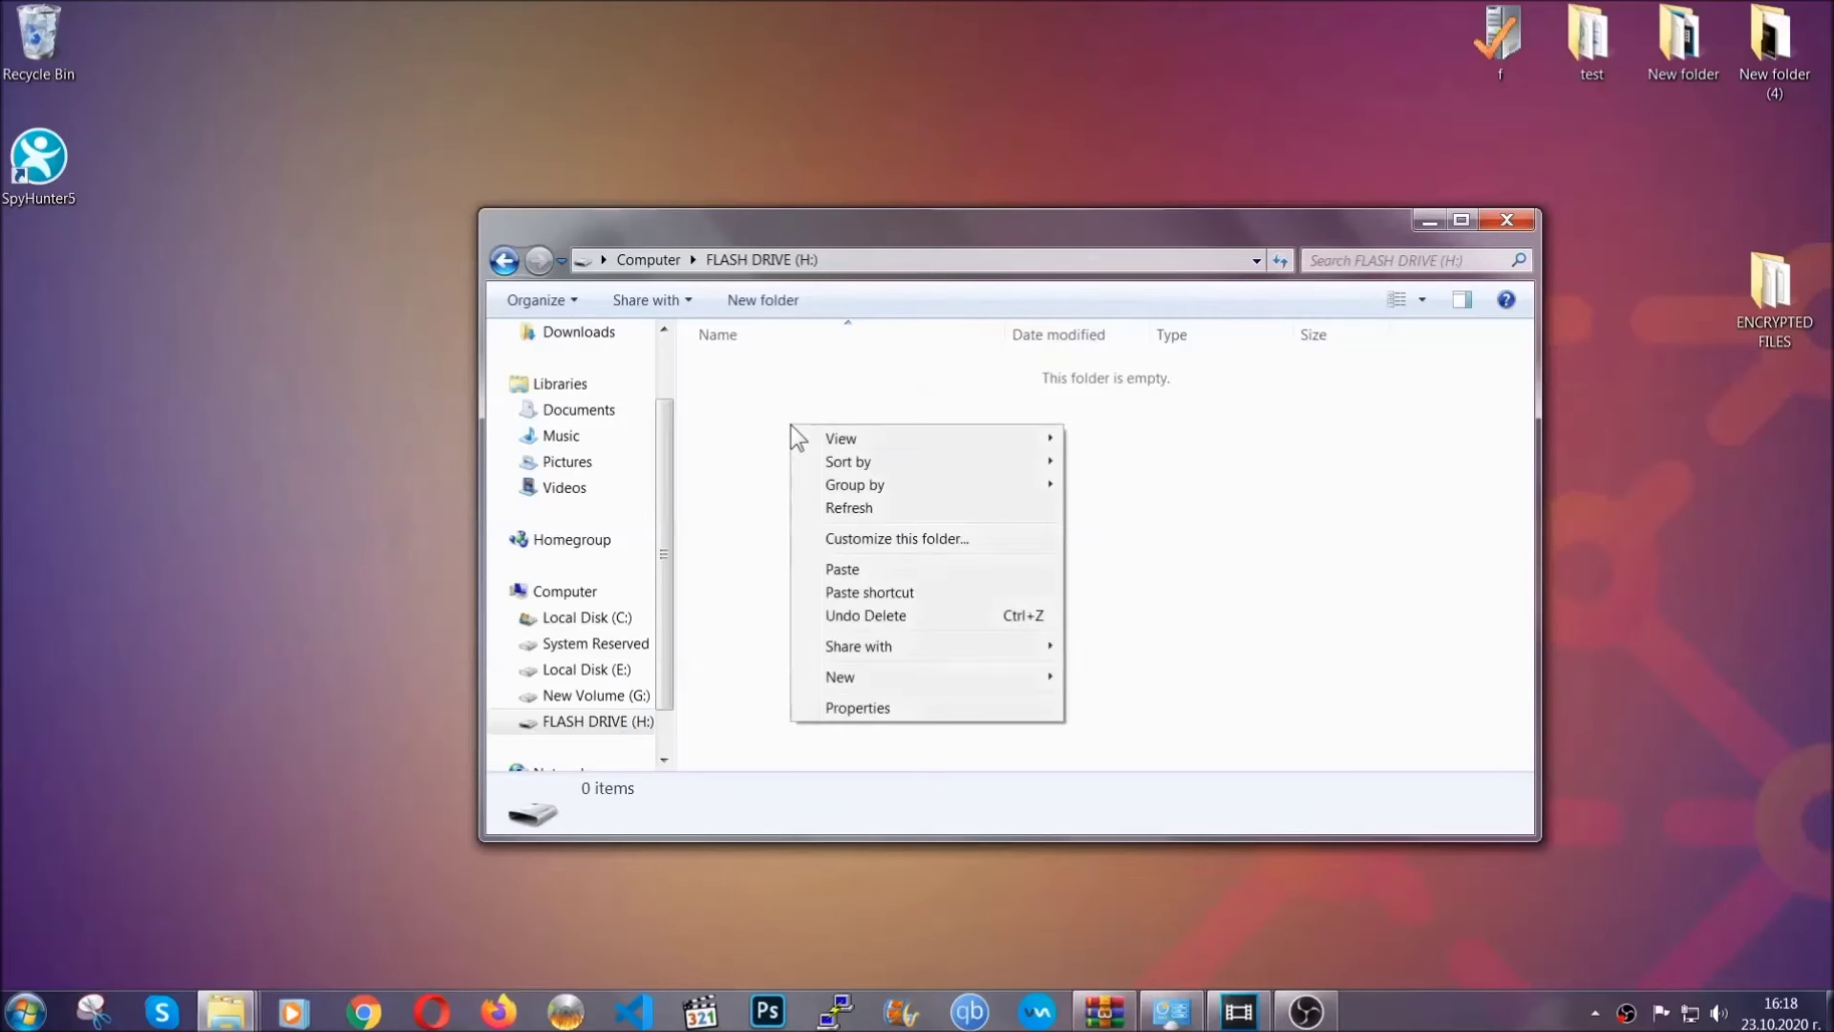
click(836, 570)
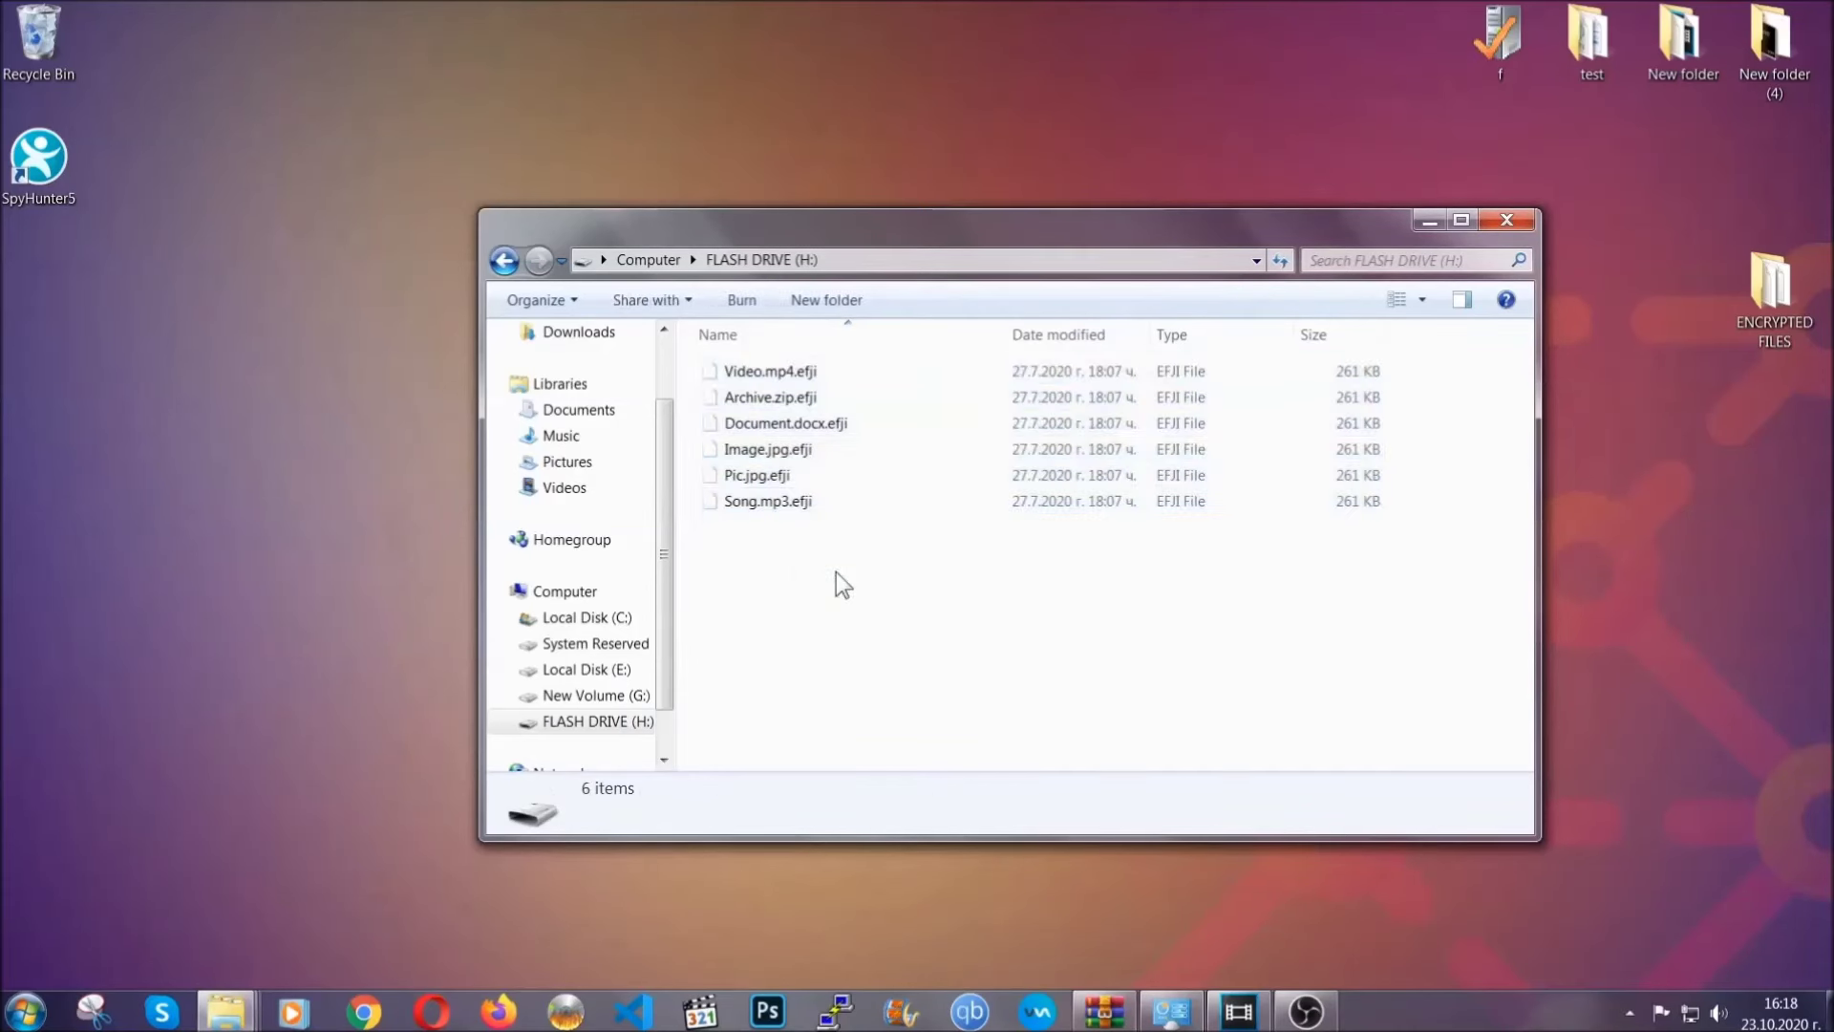
click(1509, 222)
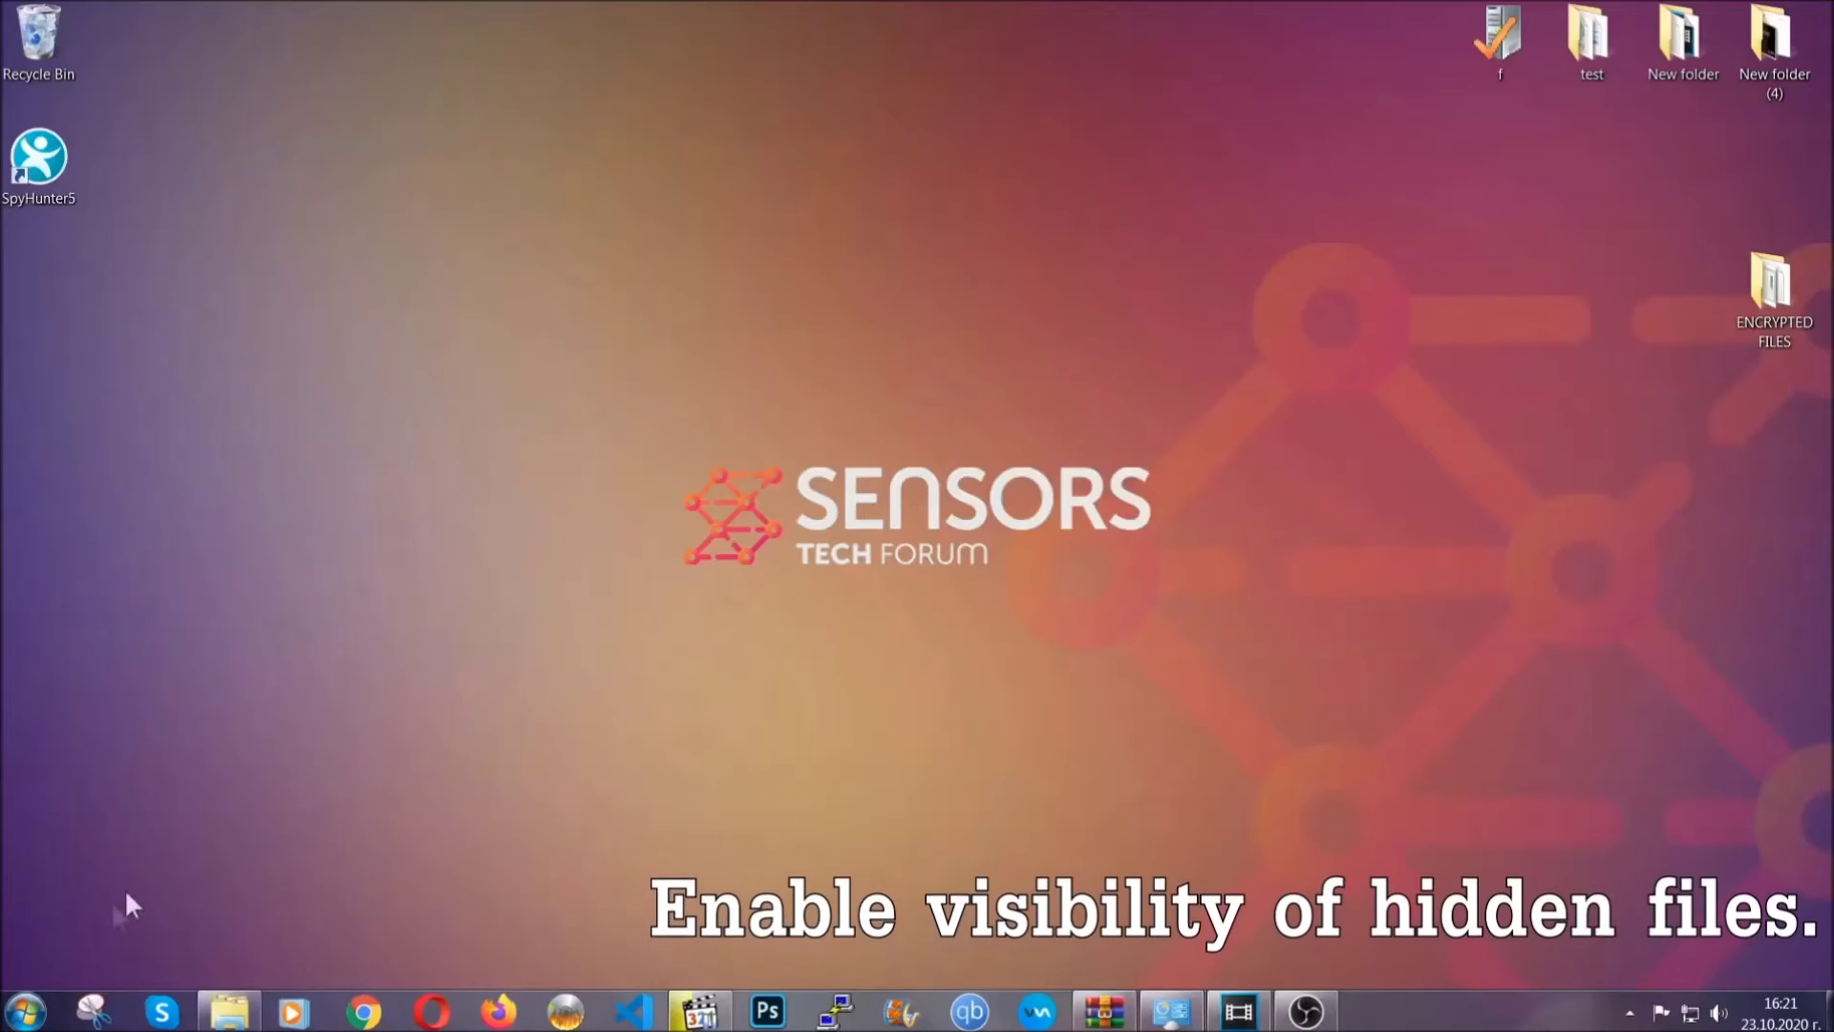
Enable 'Show hidden files, folders, and drives' in Folder Options and confirm with OK
click(25, 1010)
click(71, 960)
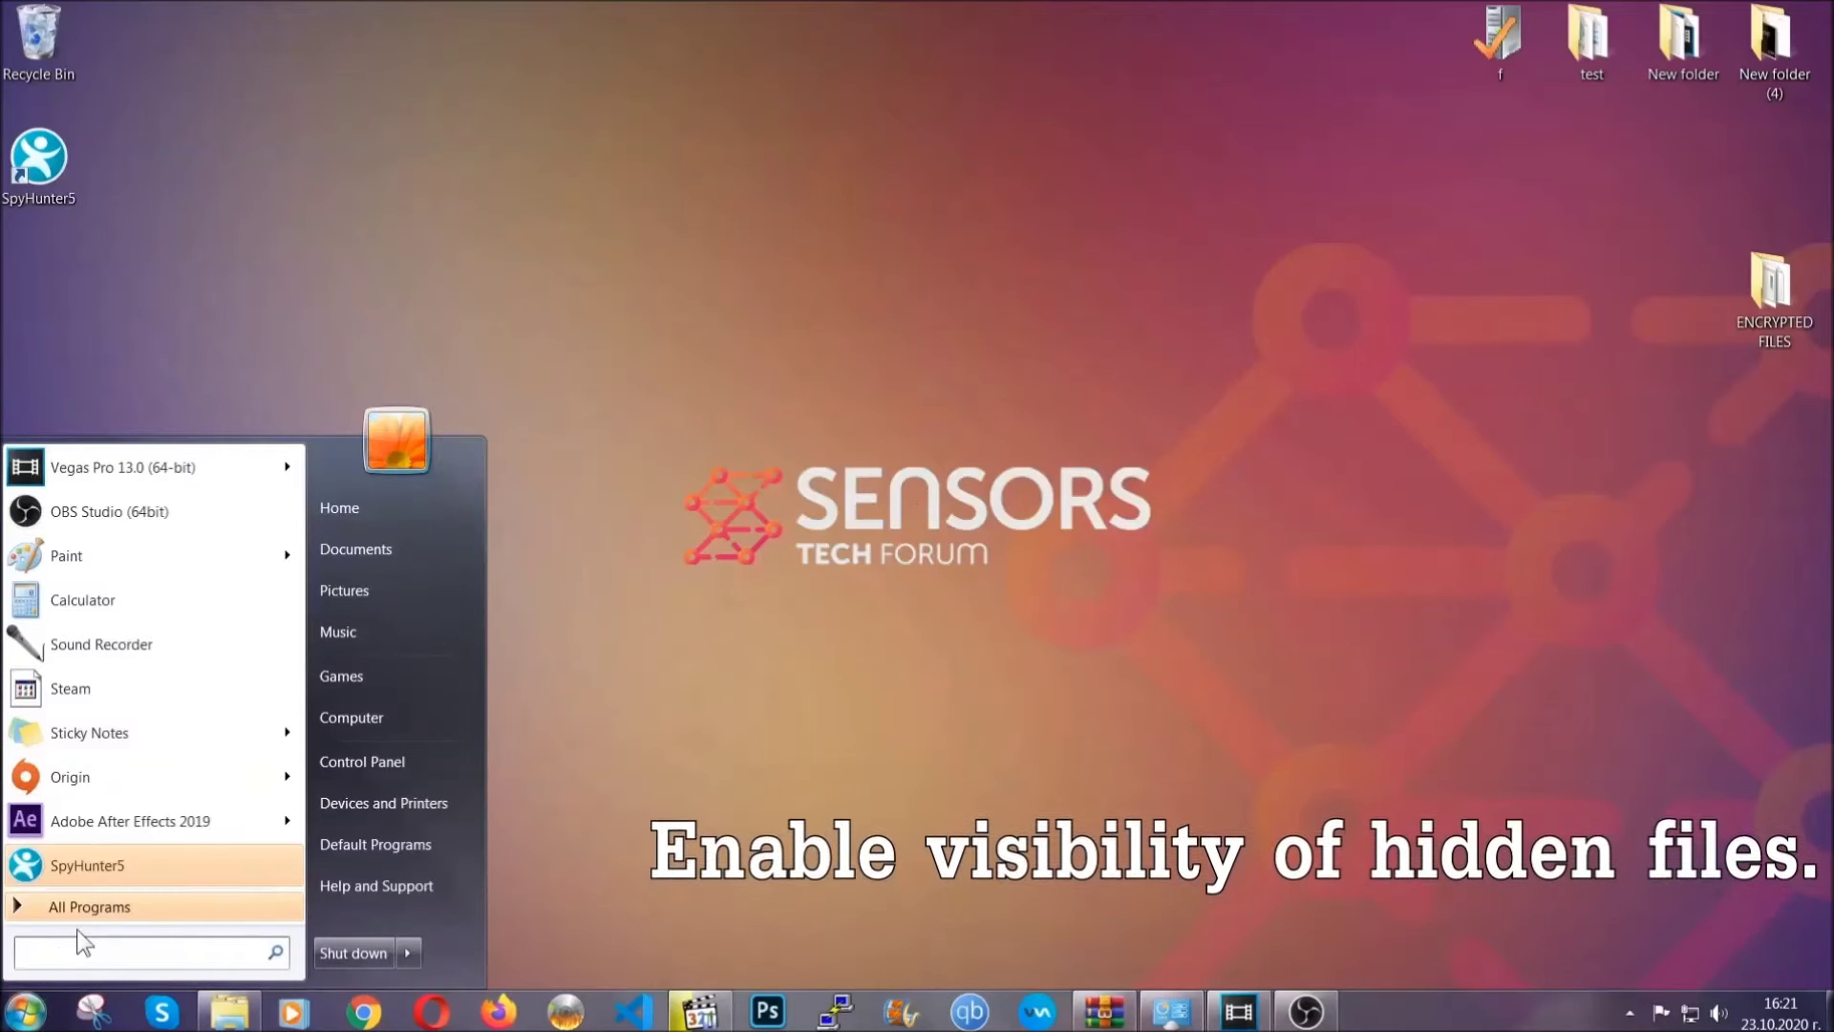
text(s)
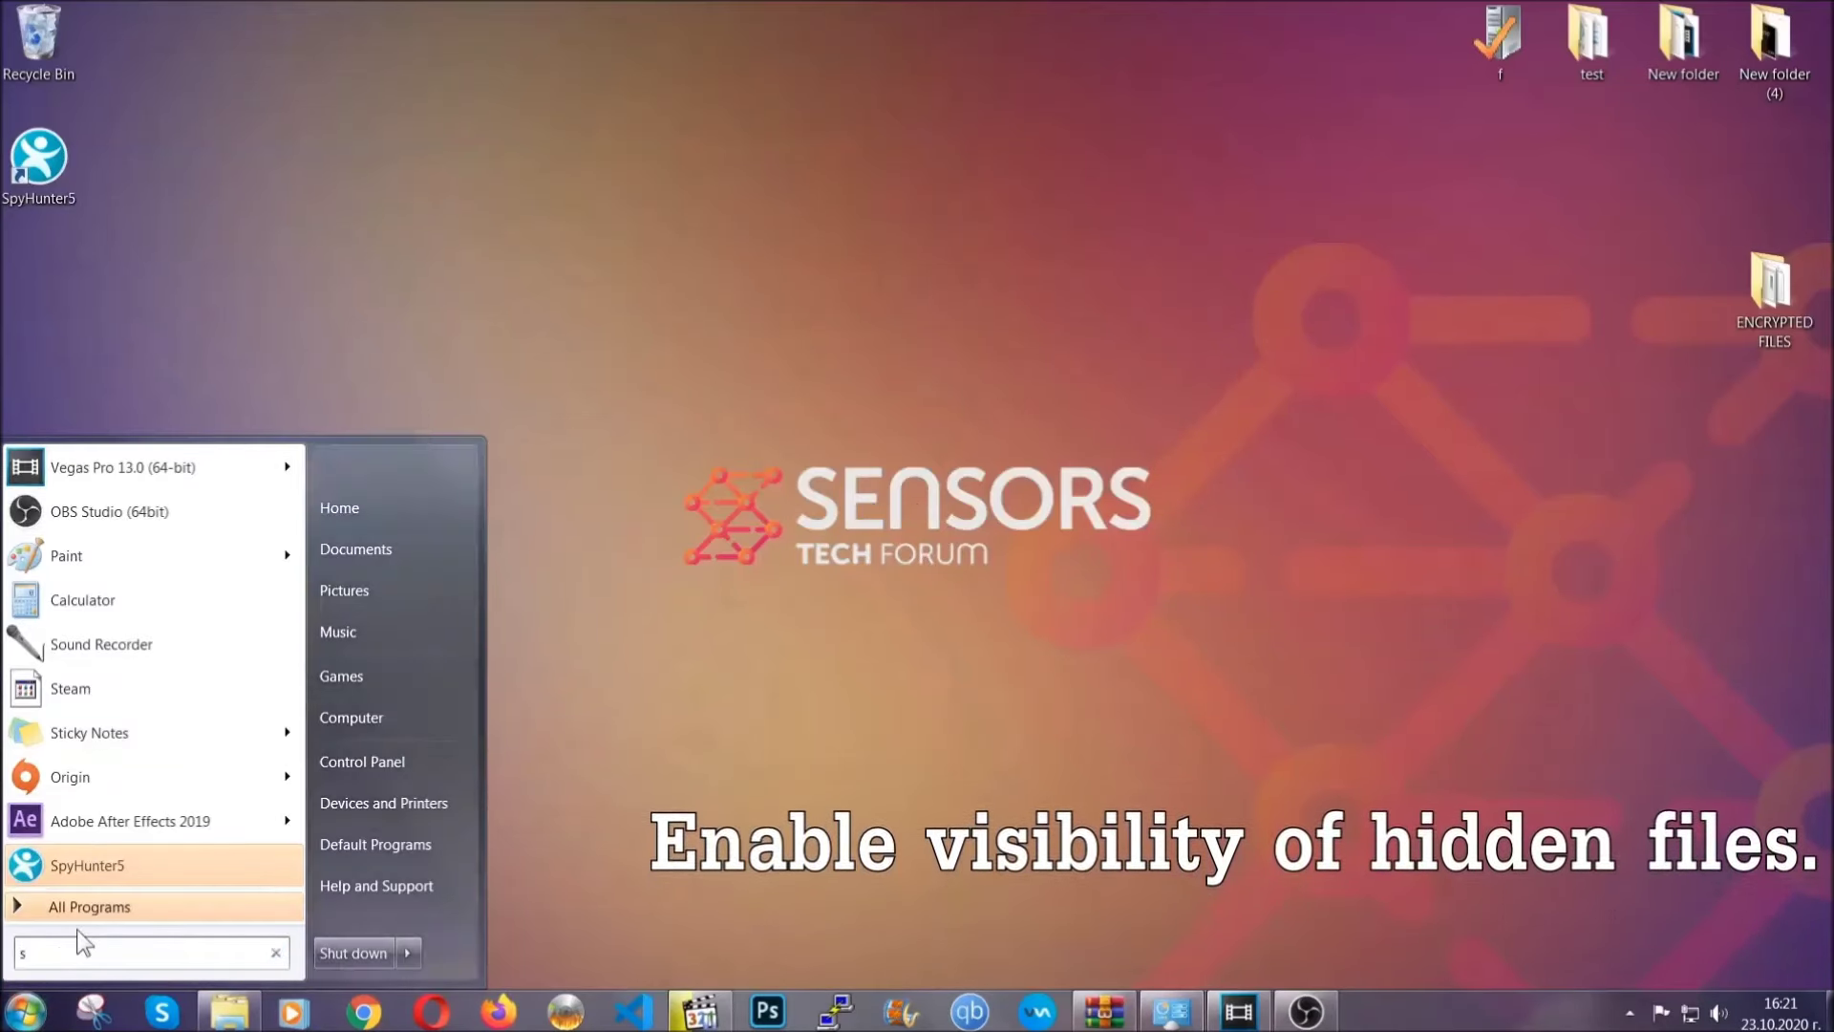
text(howh)
key(BackSpace)
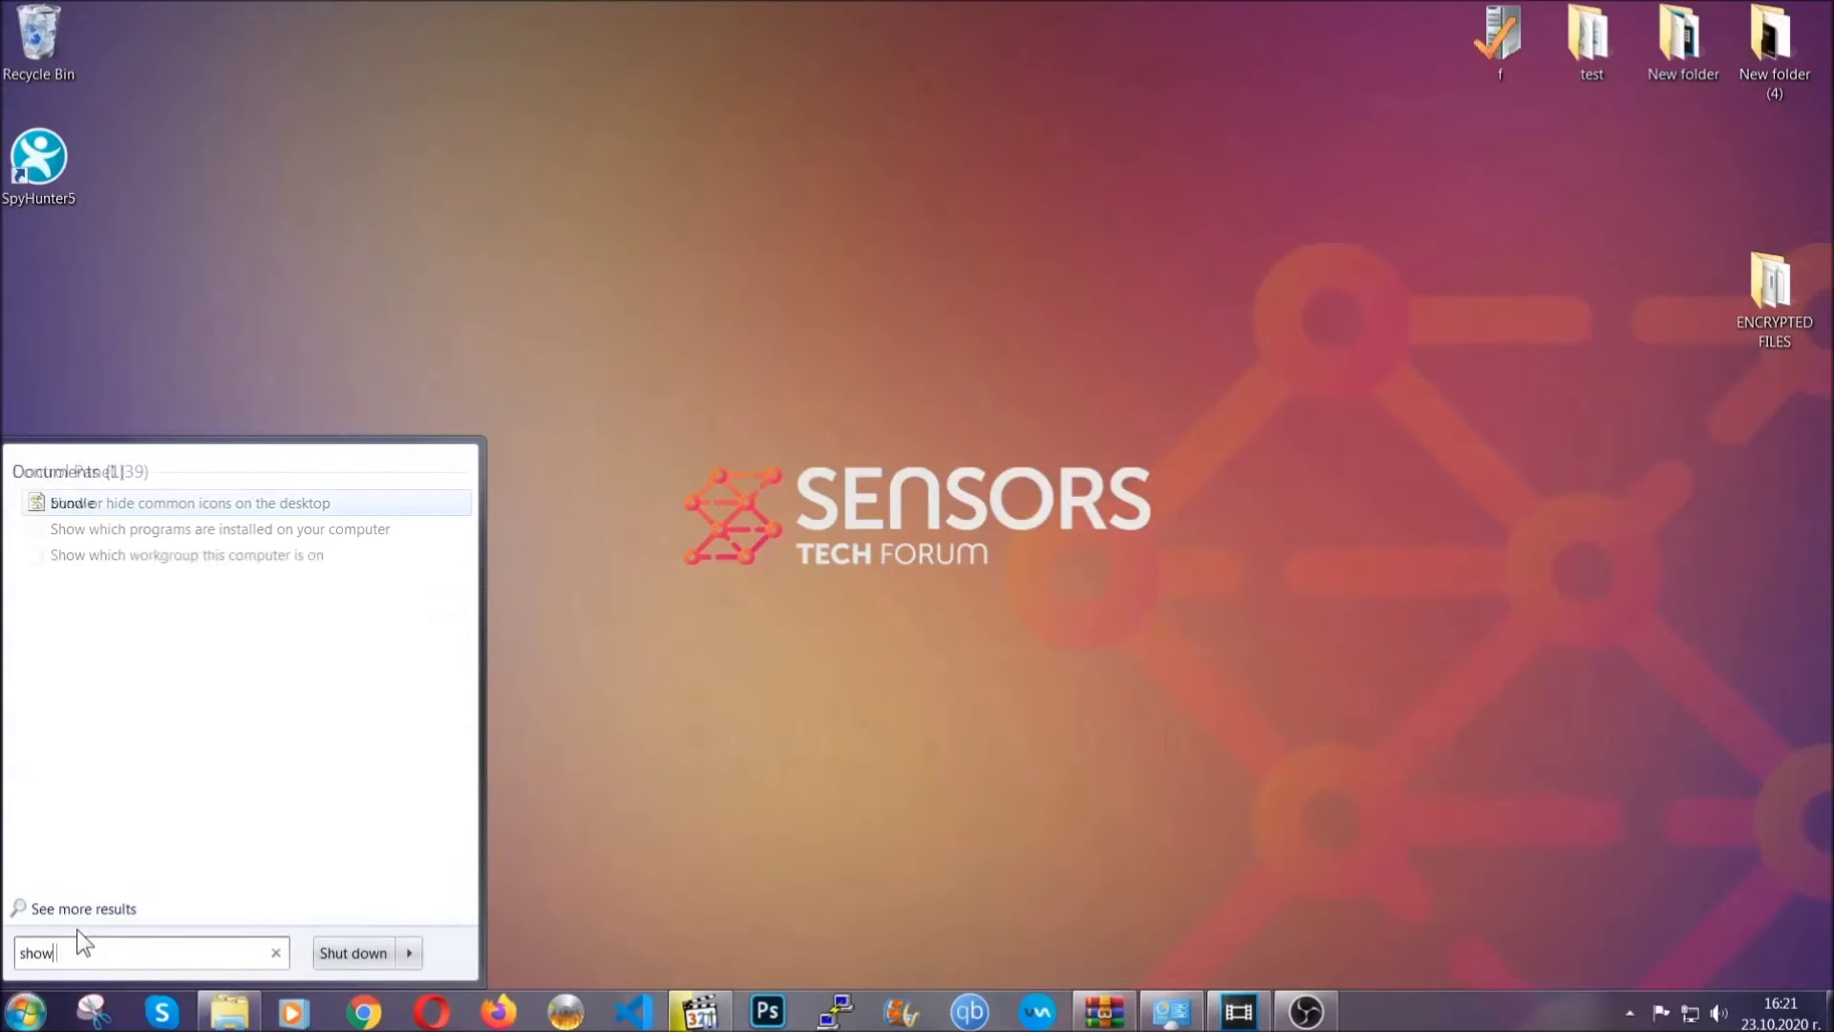
text( hidden files)
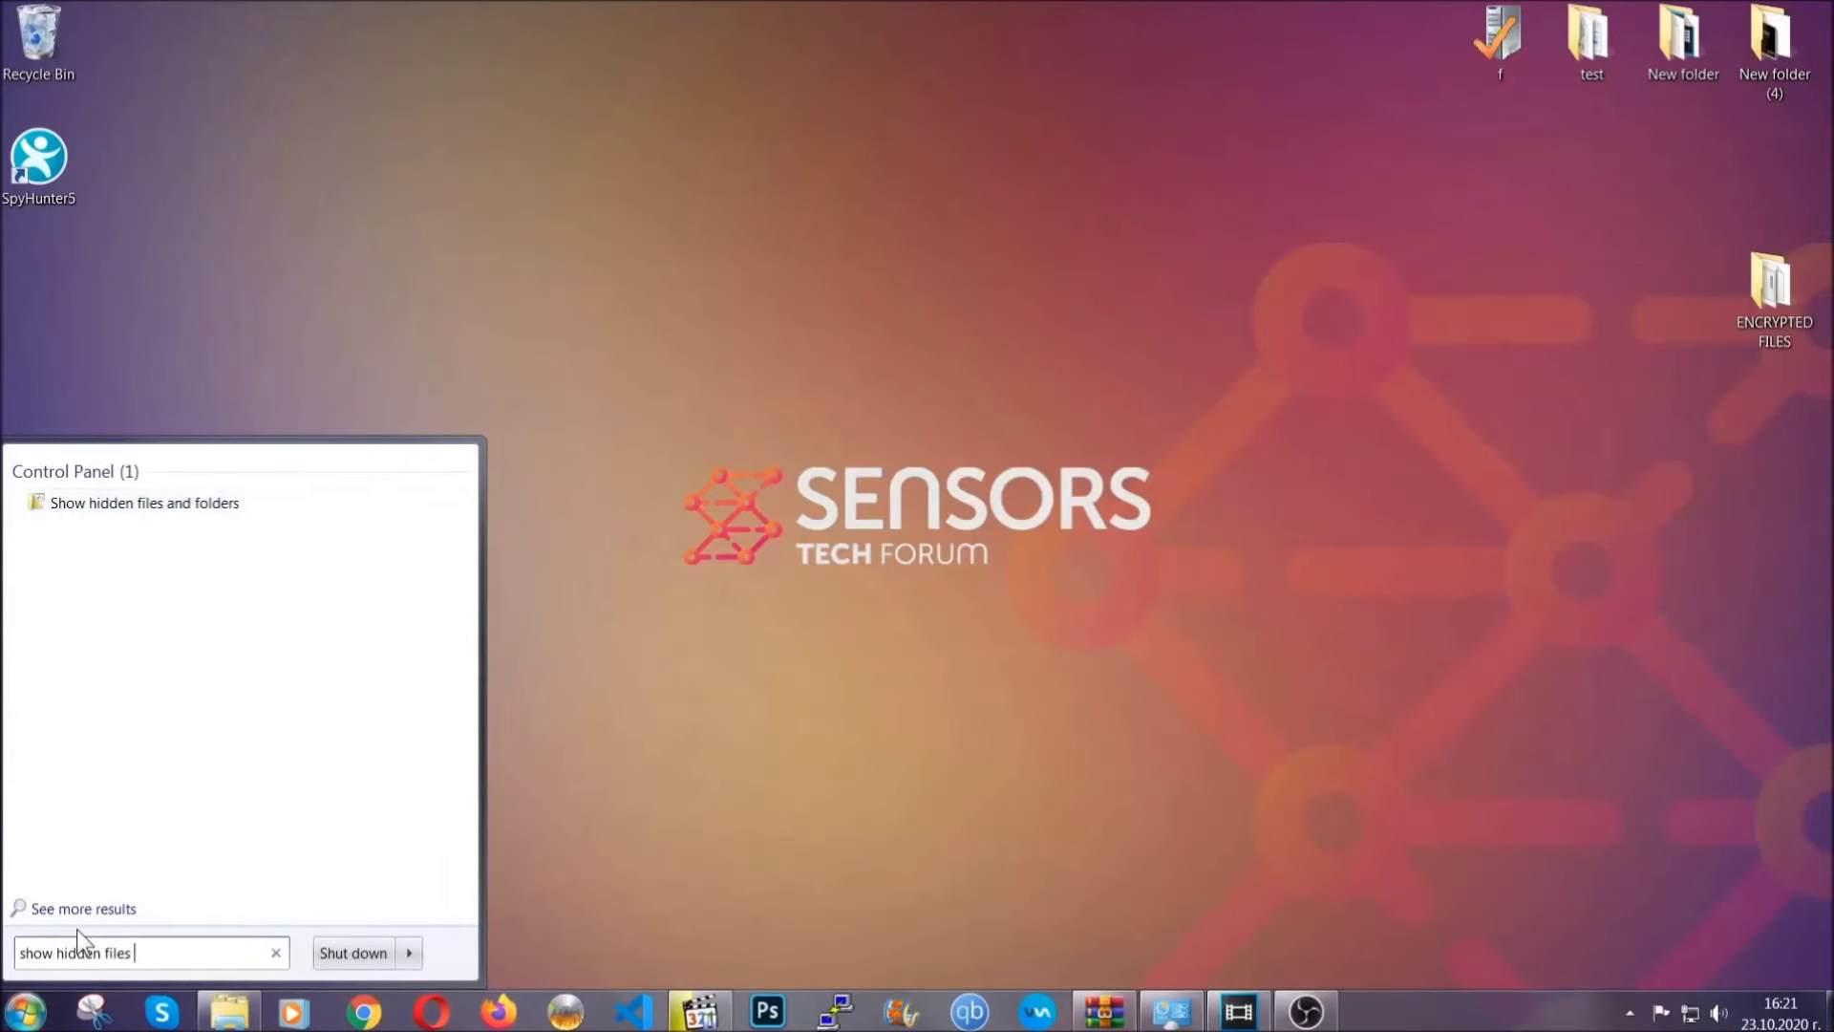
text( and folders)
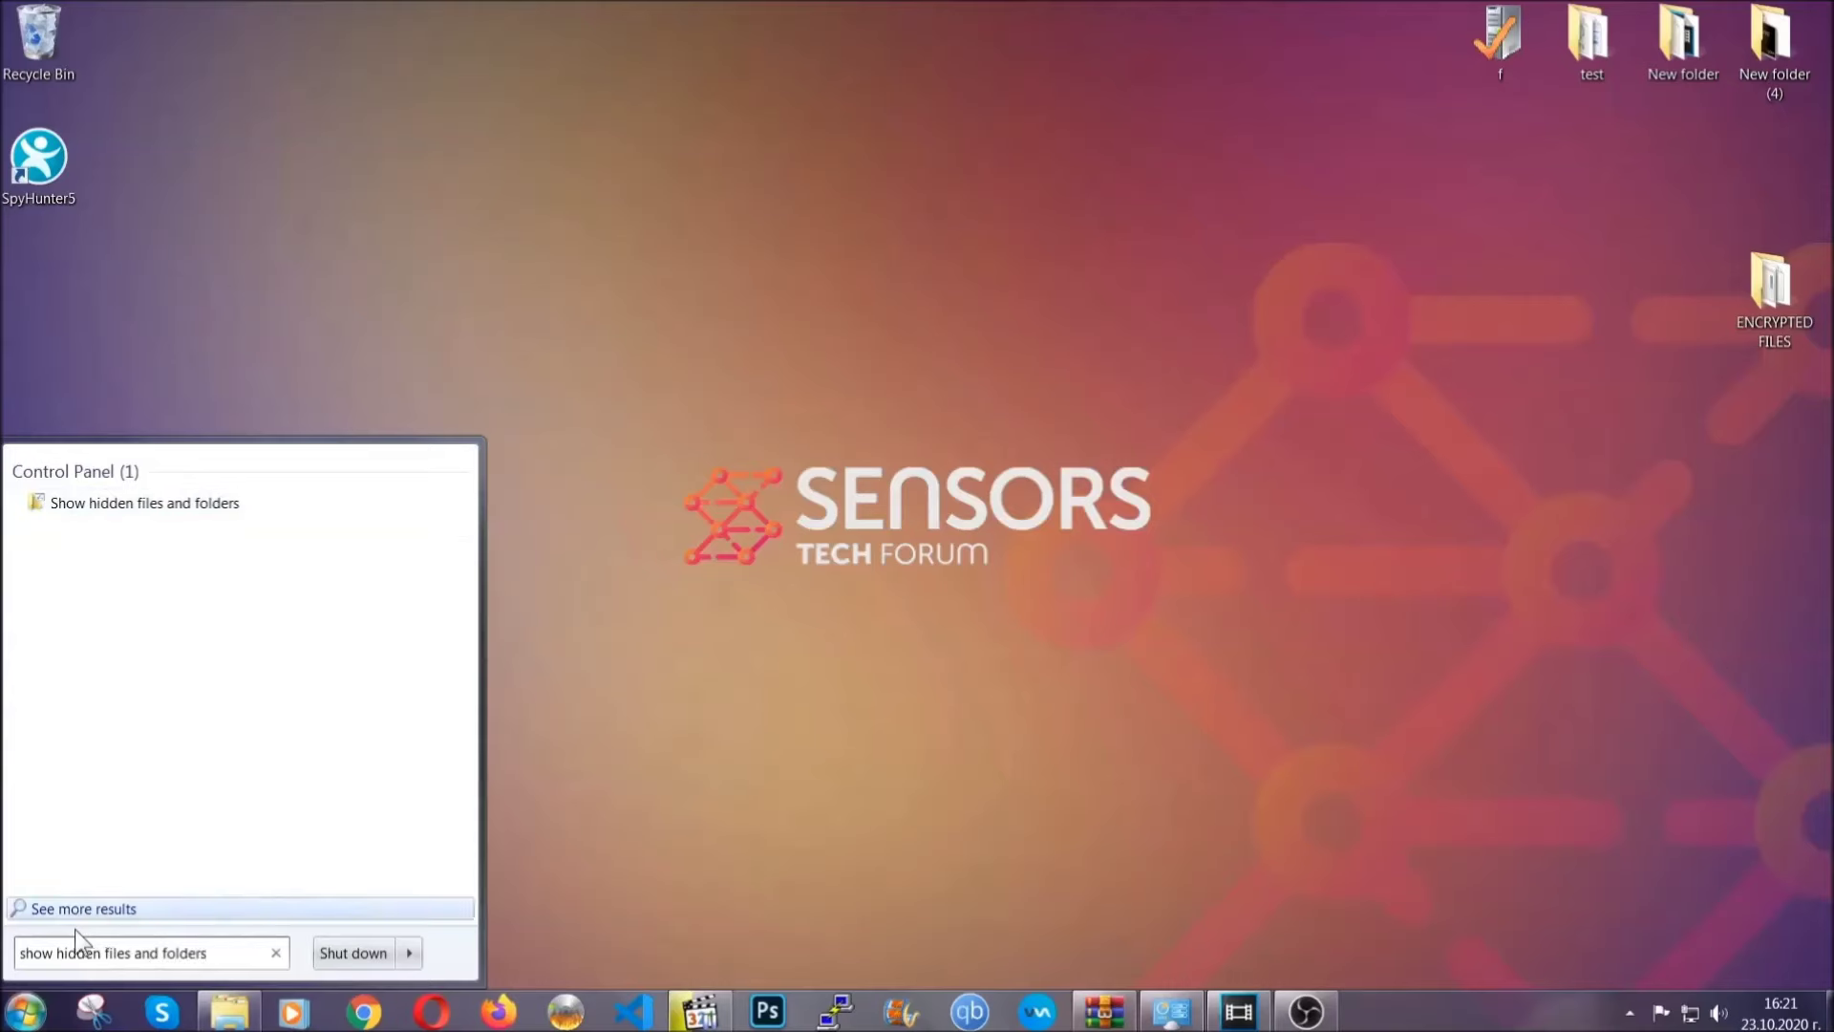
click(216, 504)
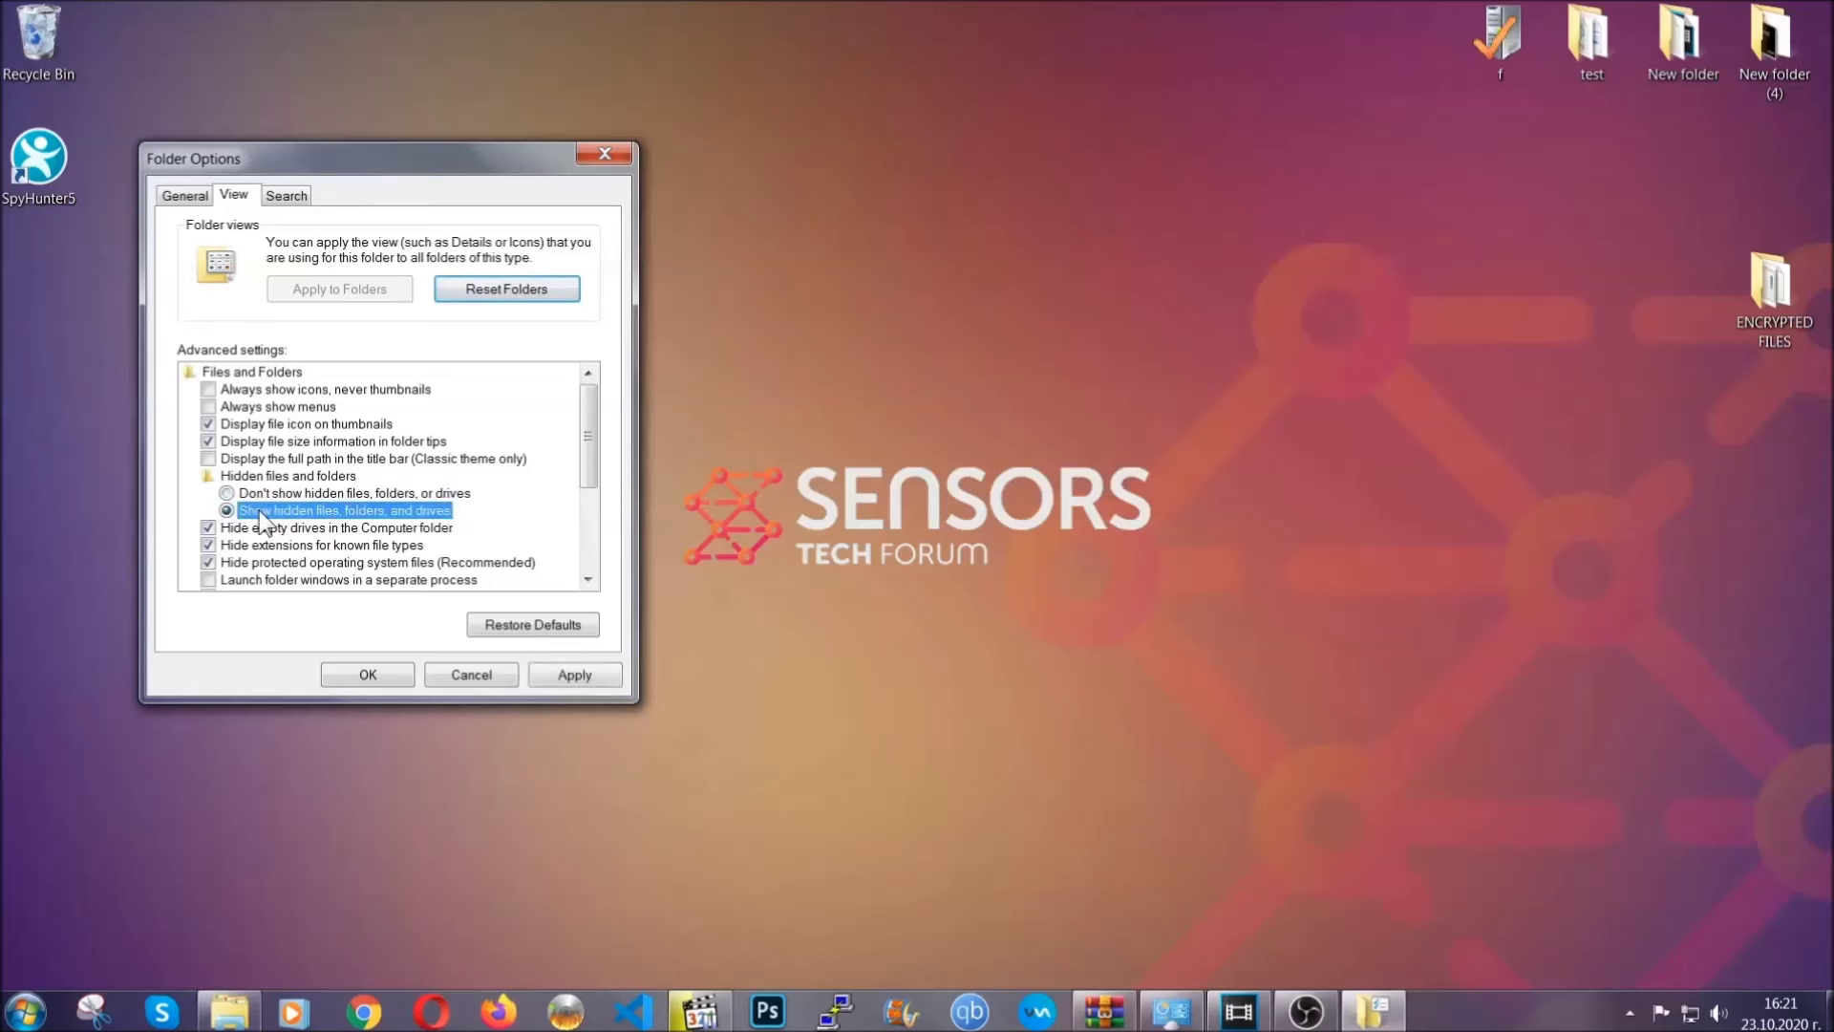
click(568, 677)
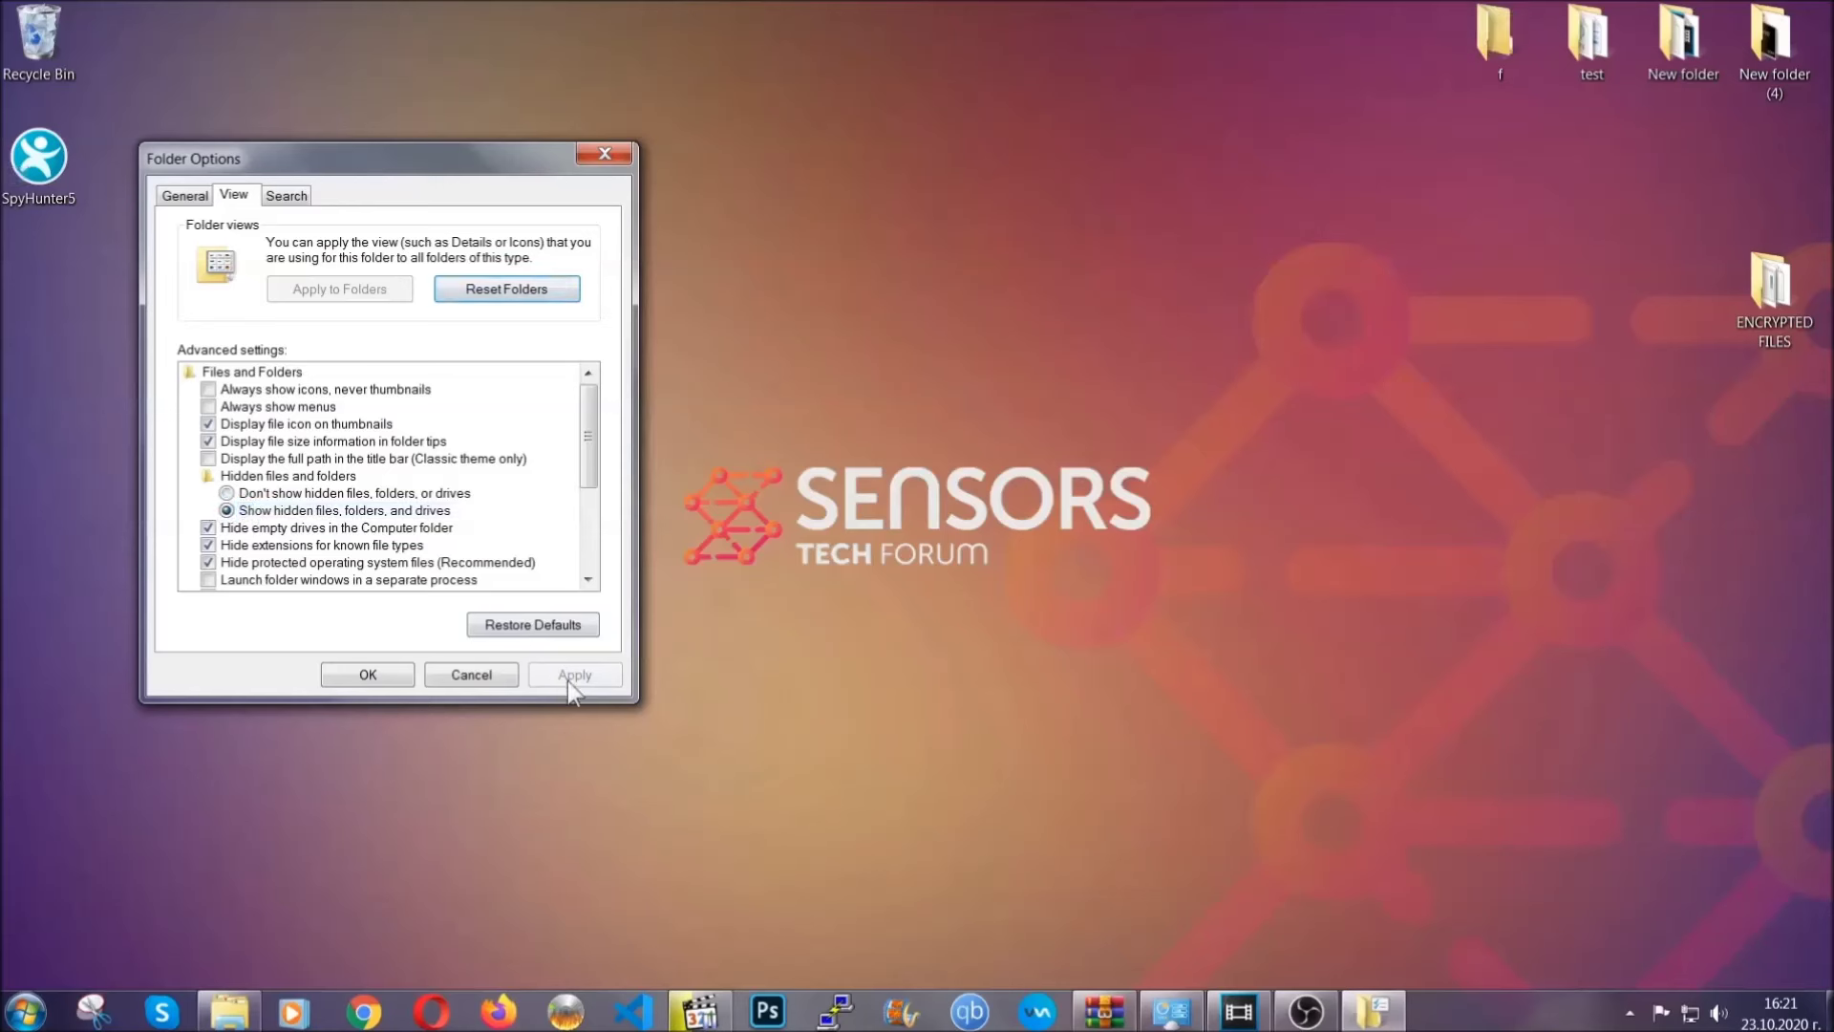
click(359, 675)
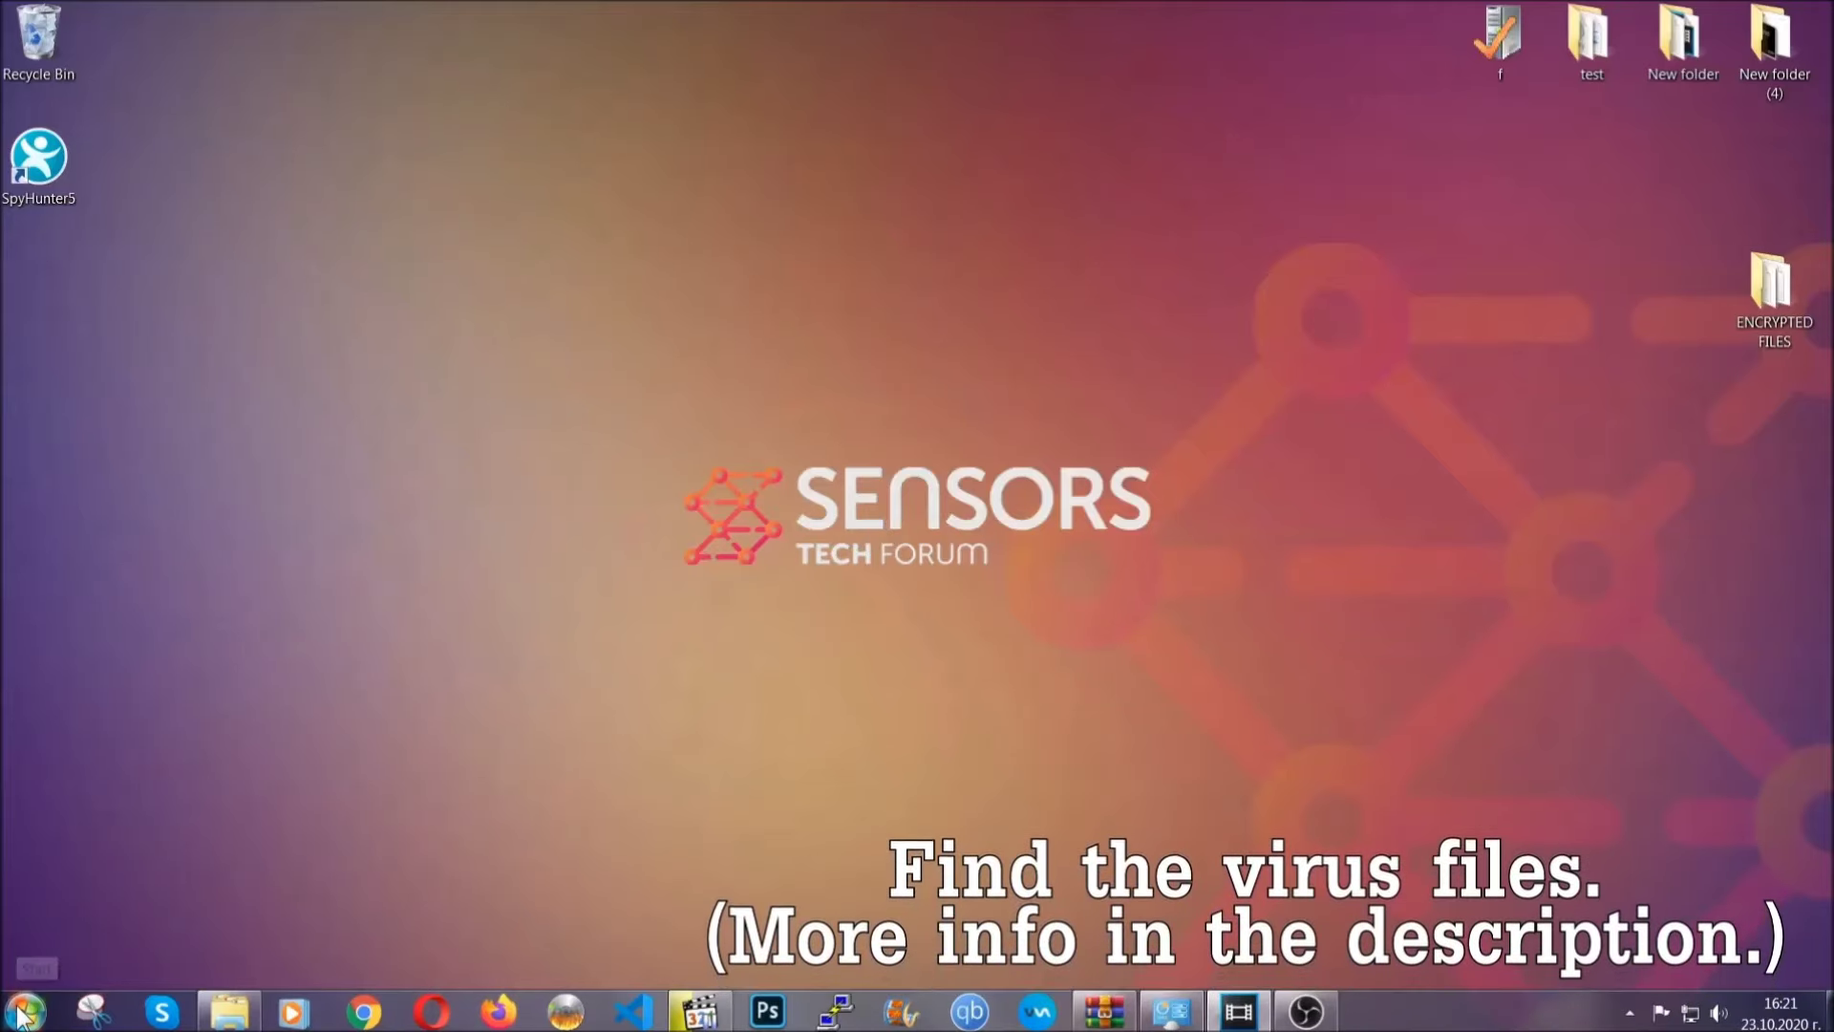
key(super)
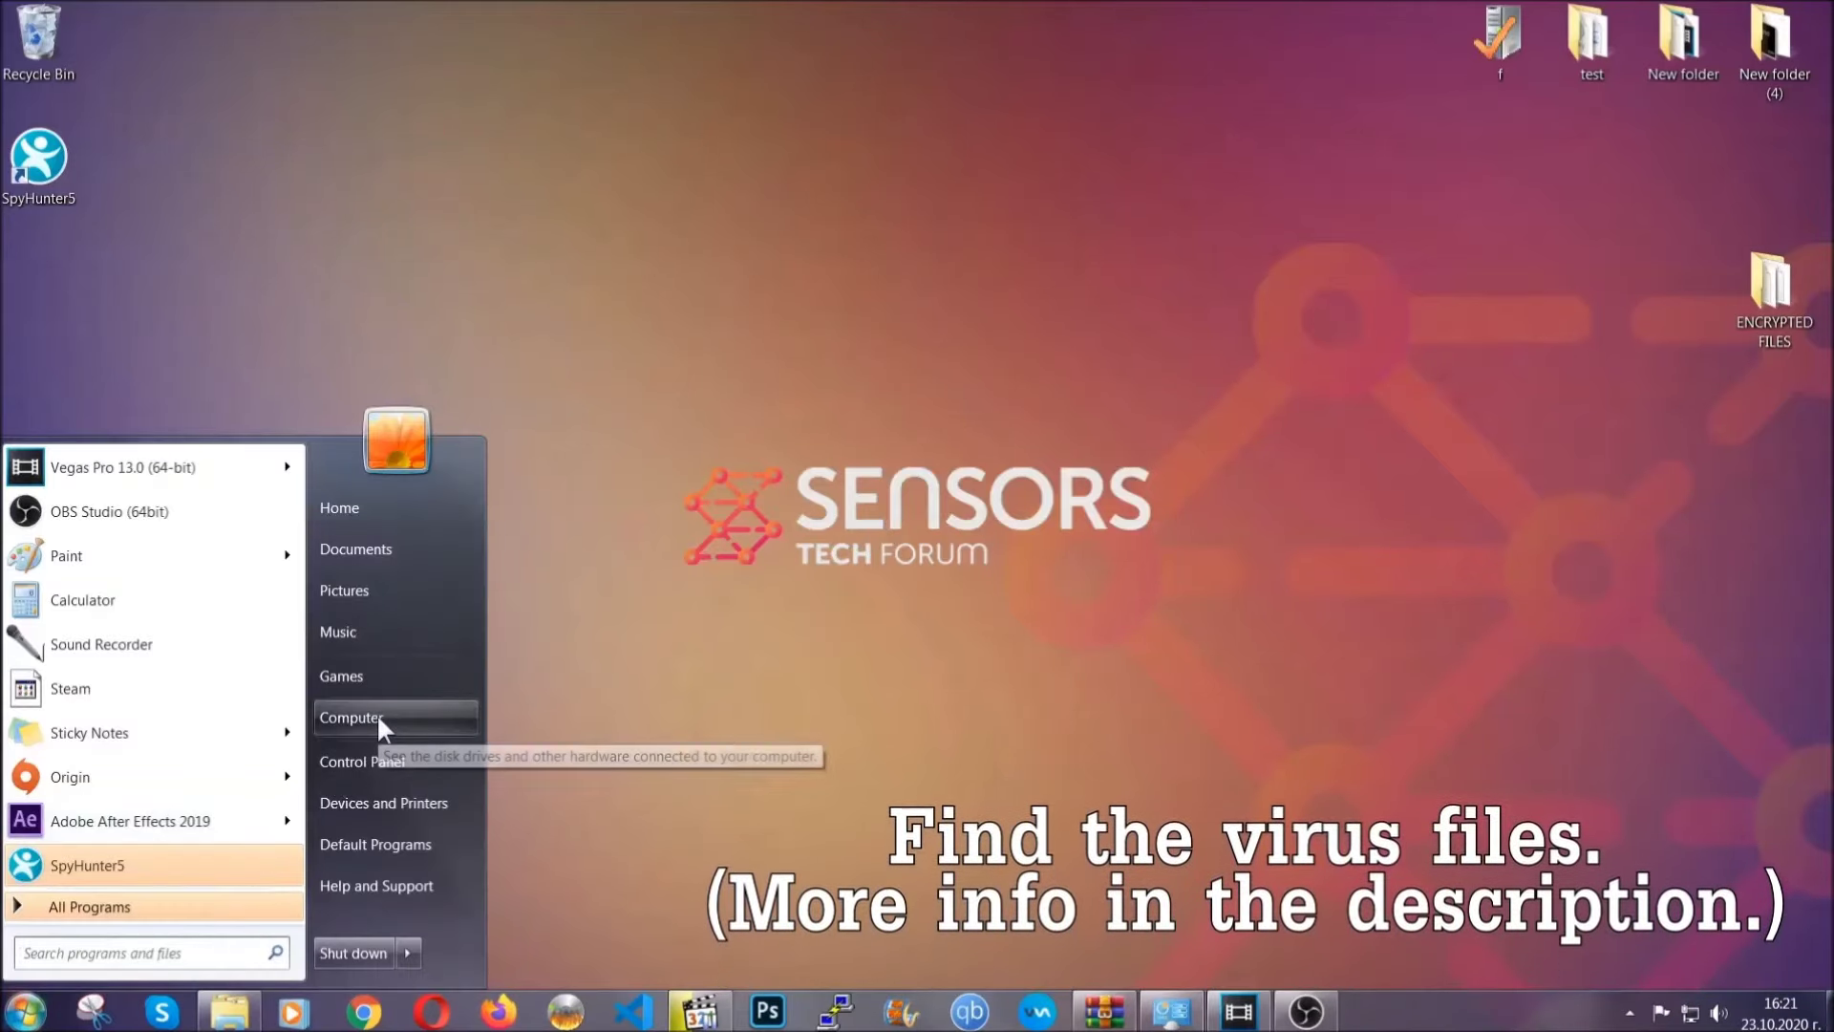
Search Computer for 'fileextension:exe Example Virus Name' and select the result
click(376, 715)
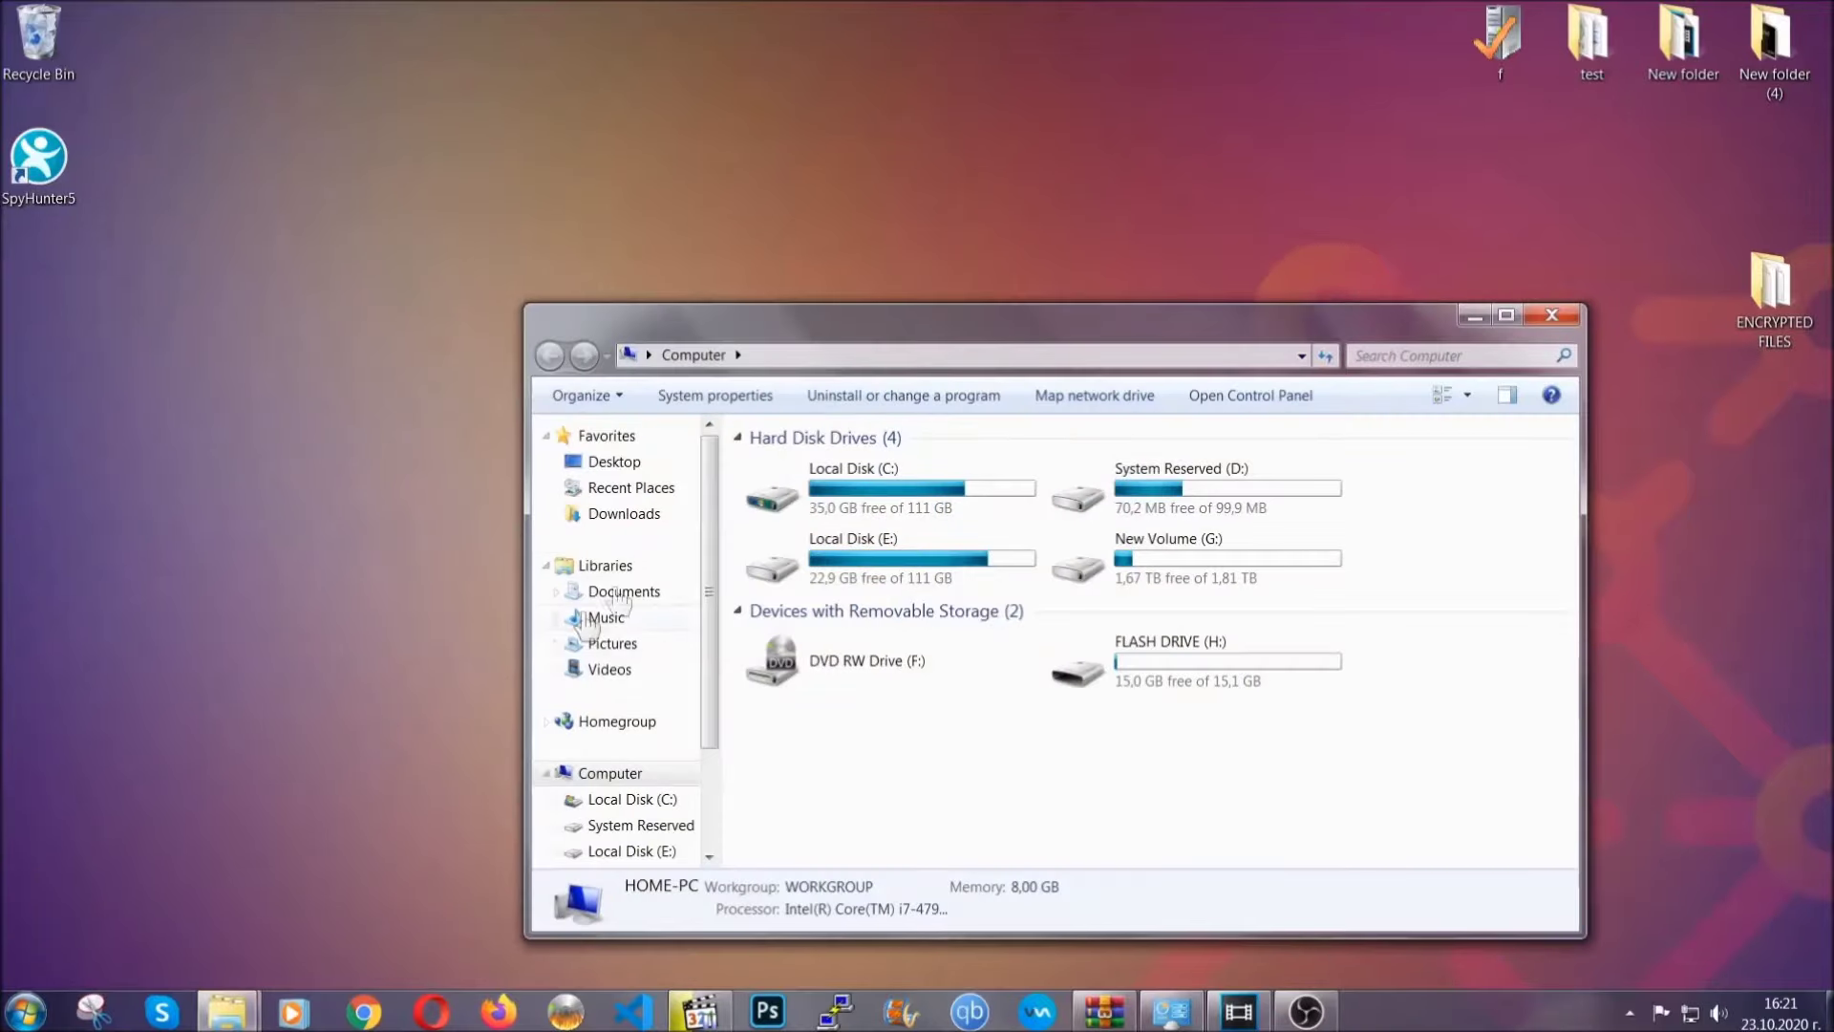
drag(999, 336, 879, 256)
text(files)
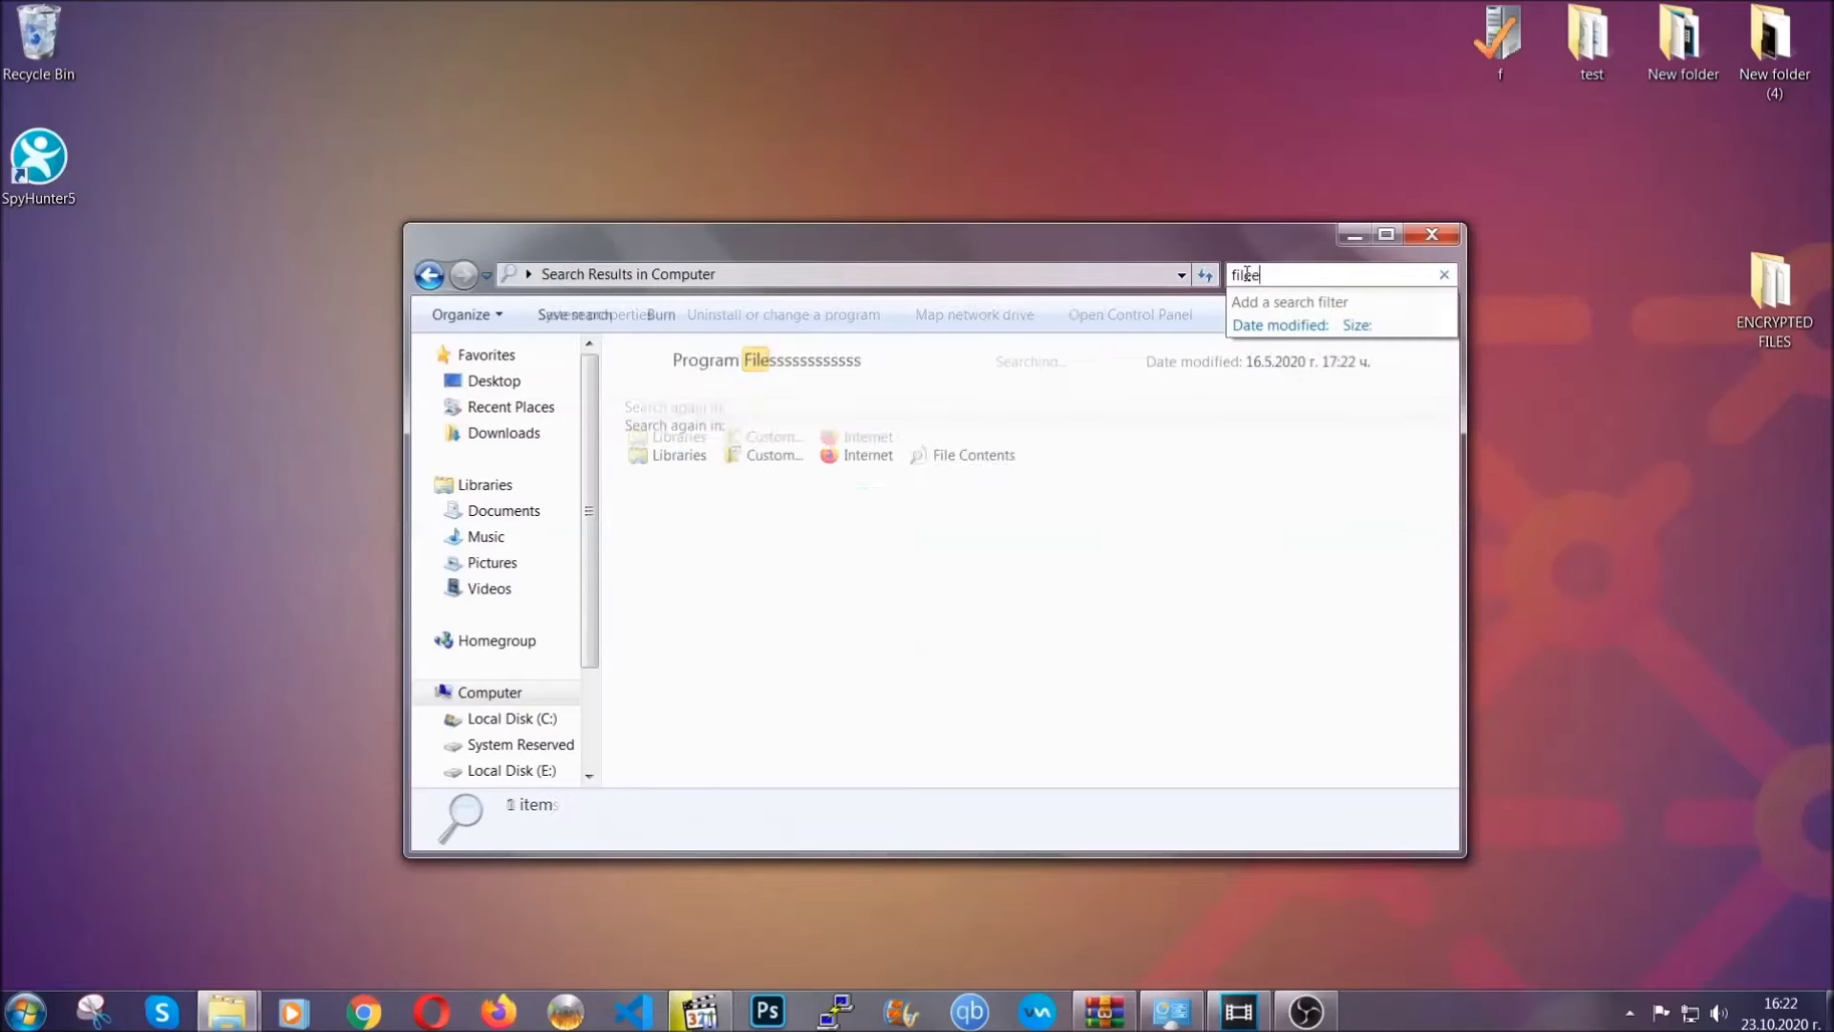
text(extension:exe E)
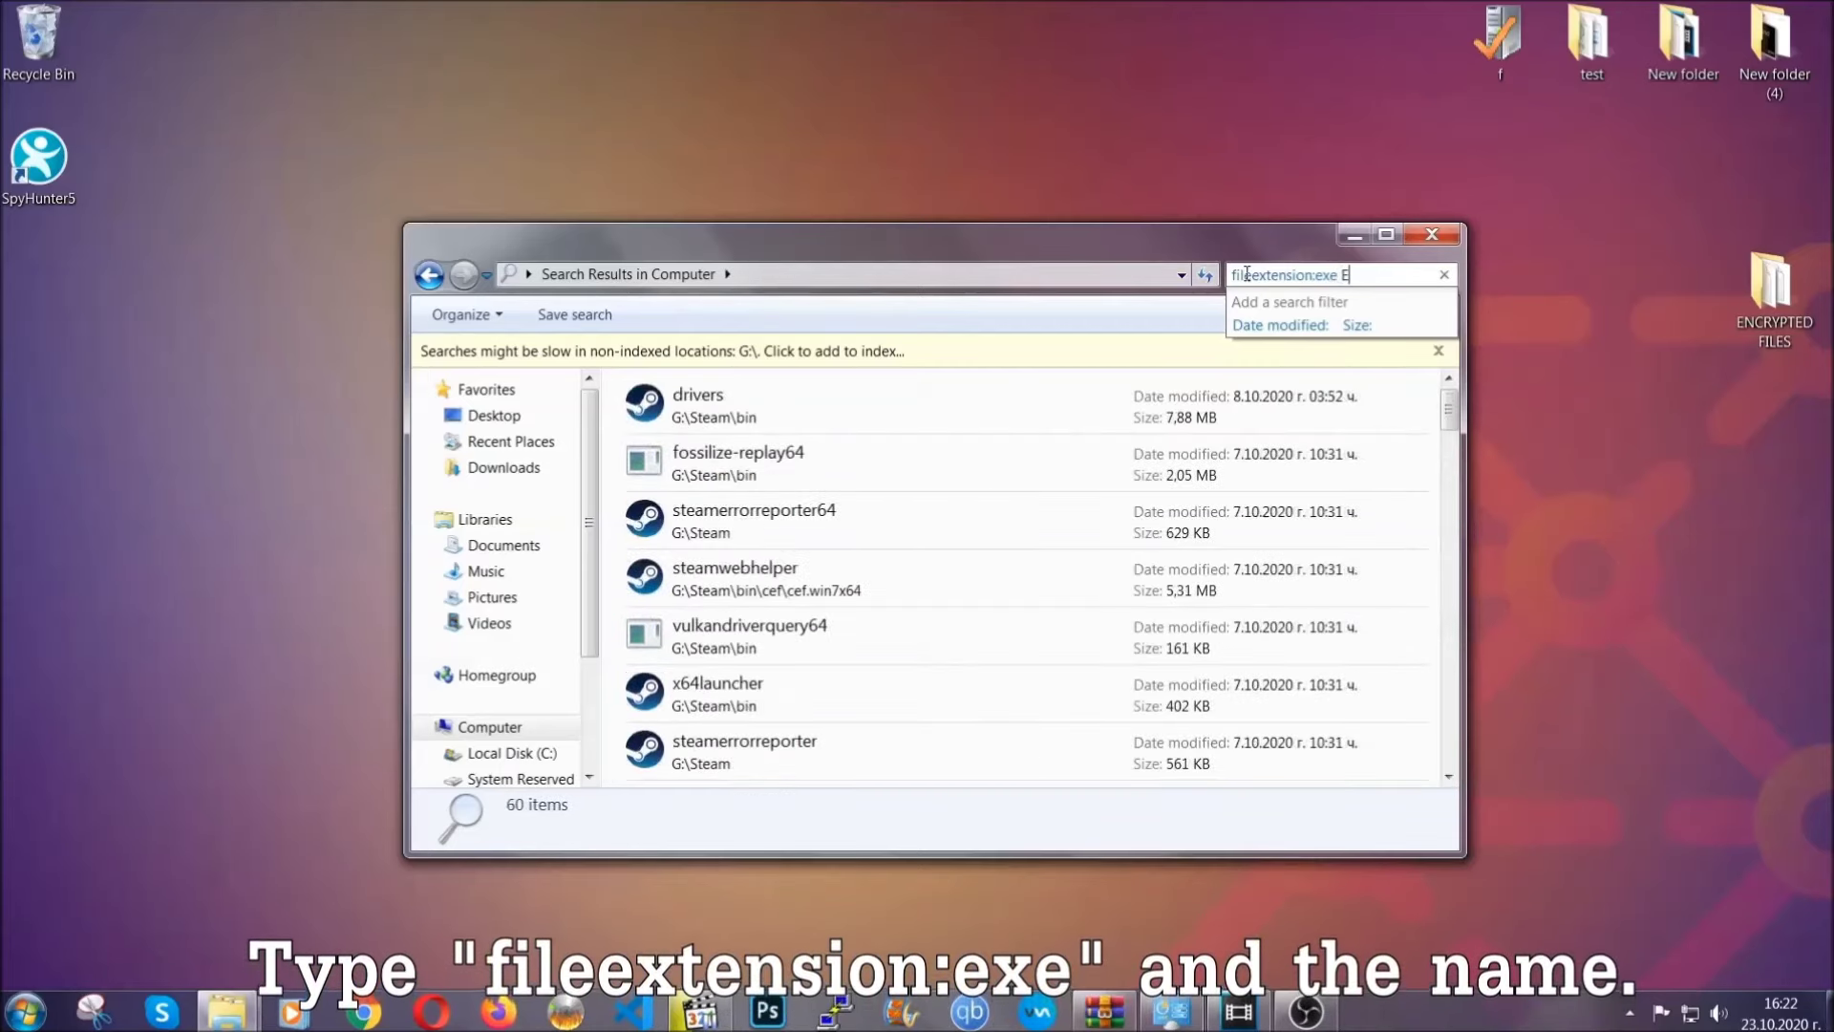
text(xampl)
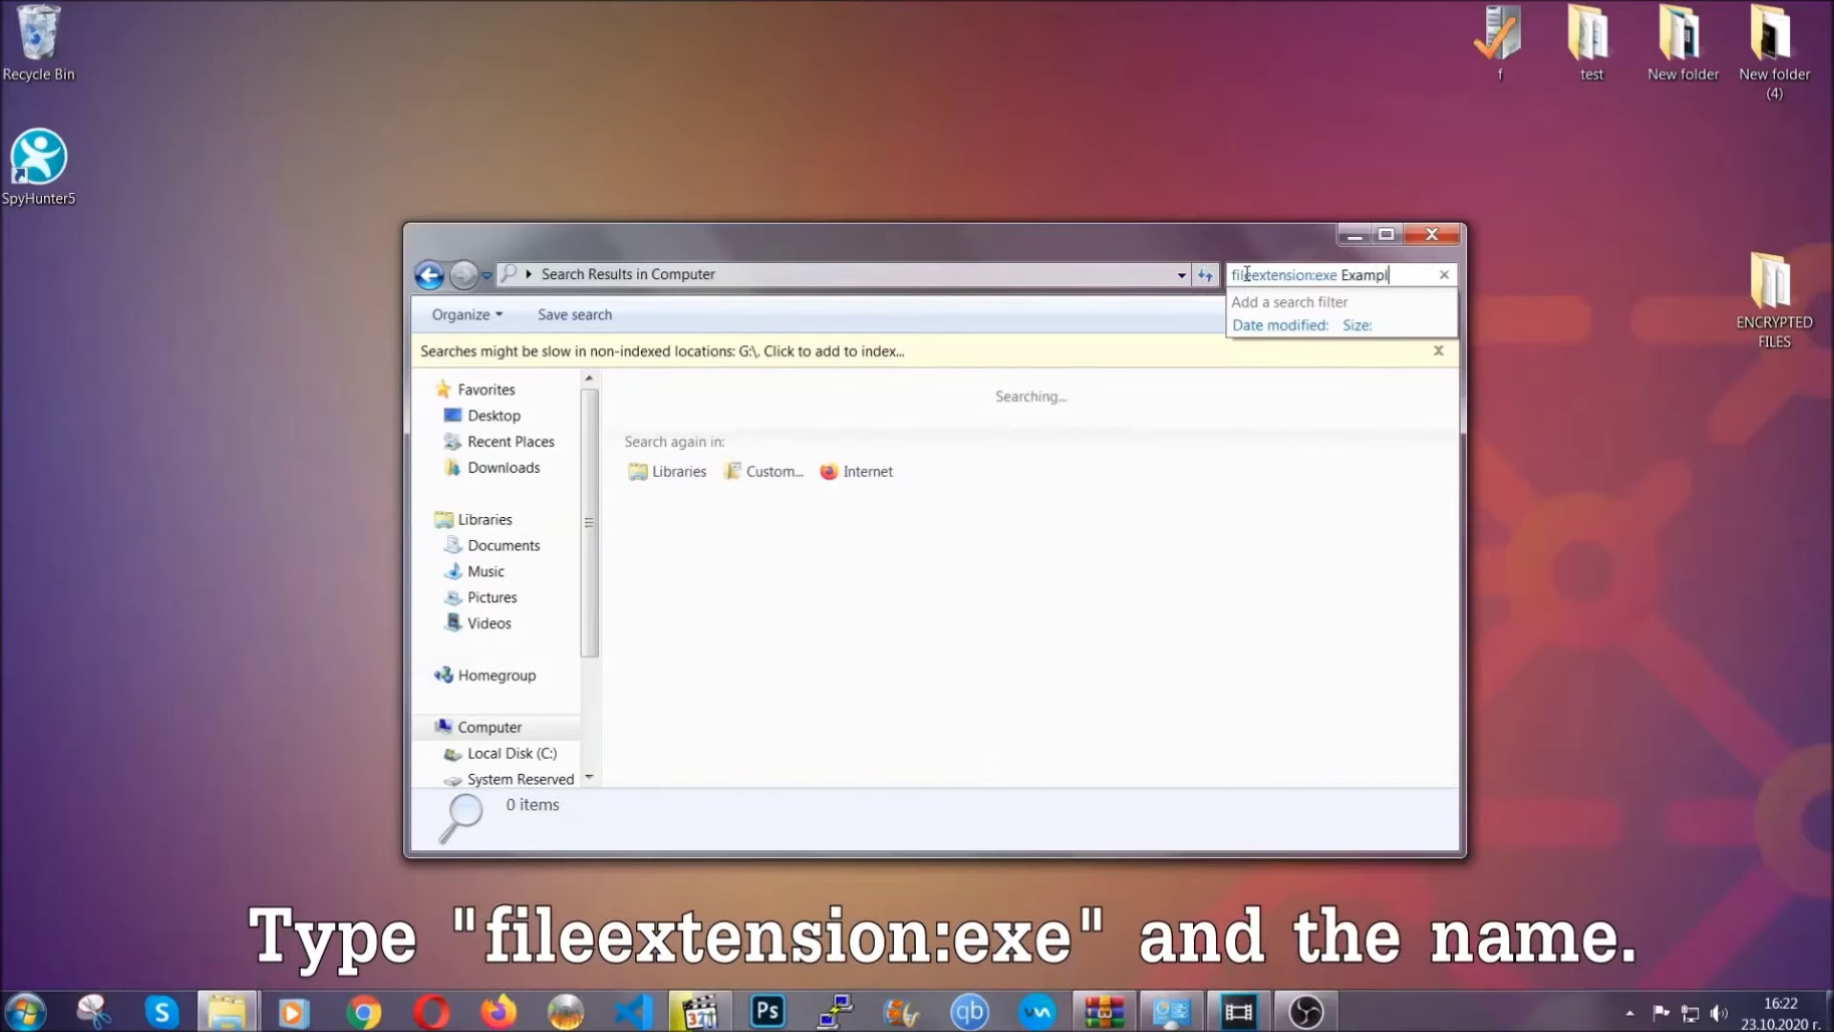
text(e Virus Name)
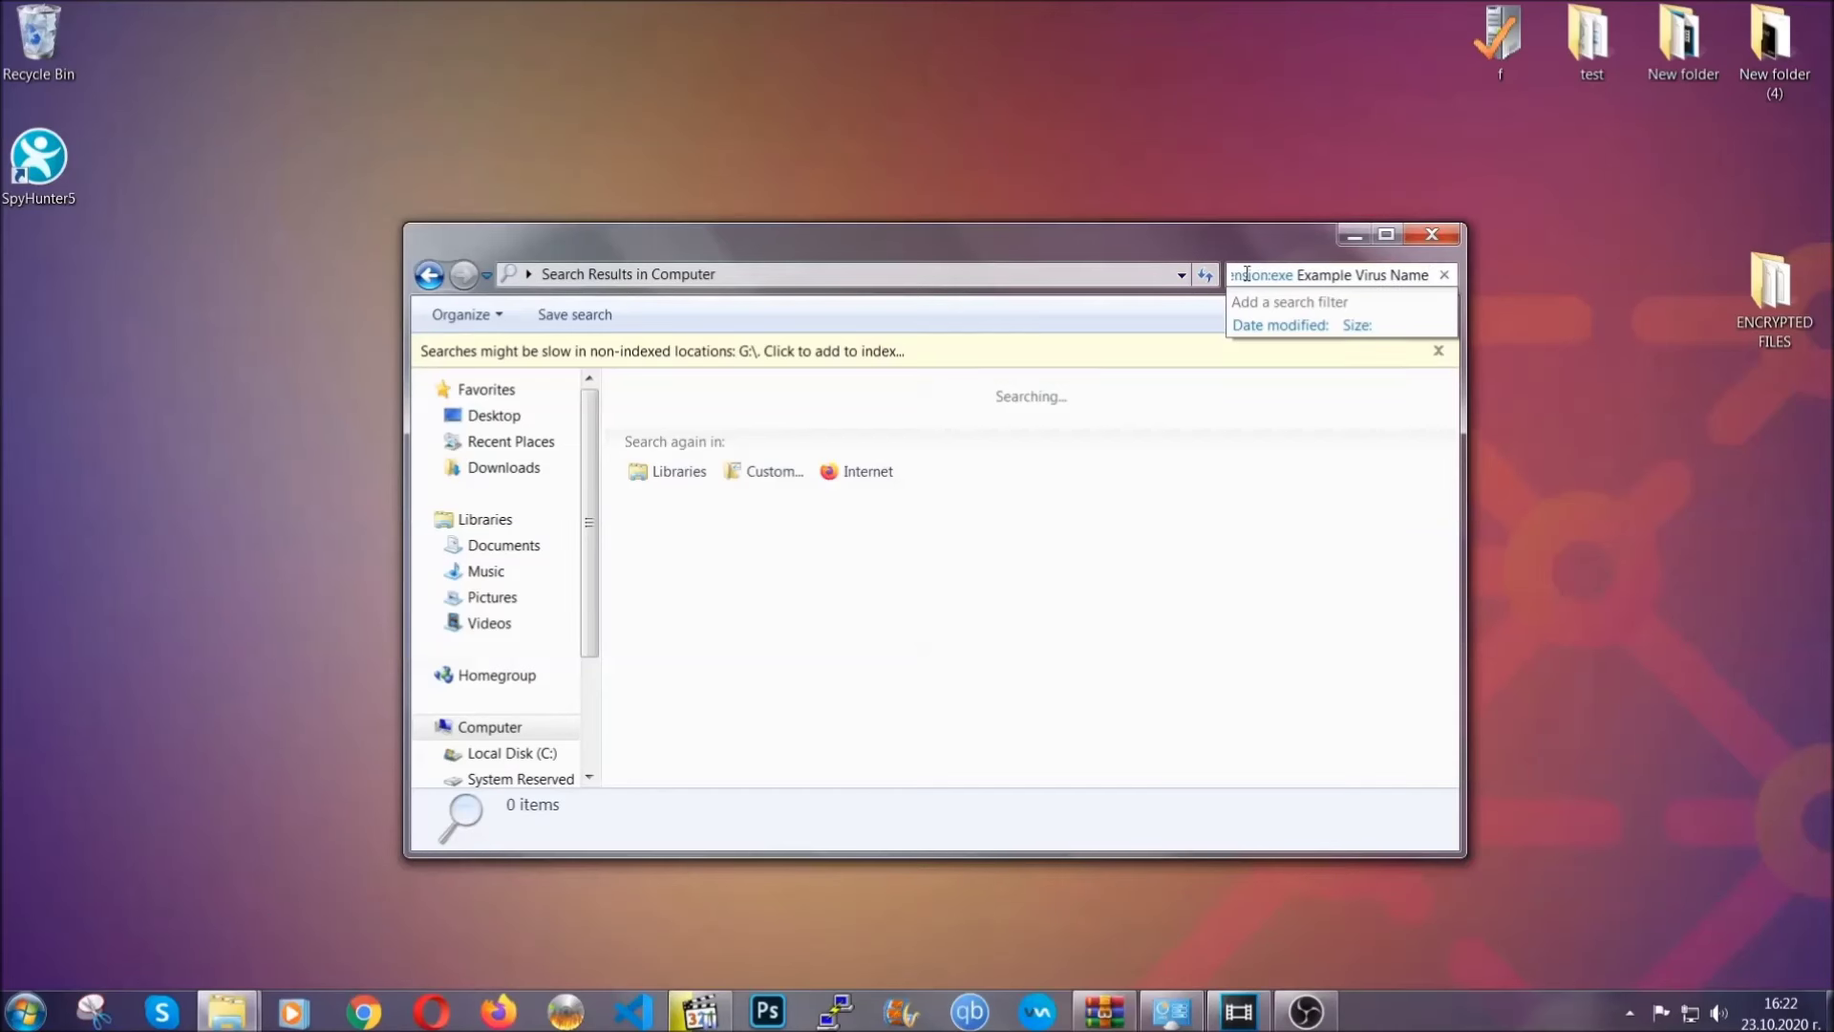
key(Return)
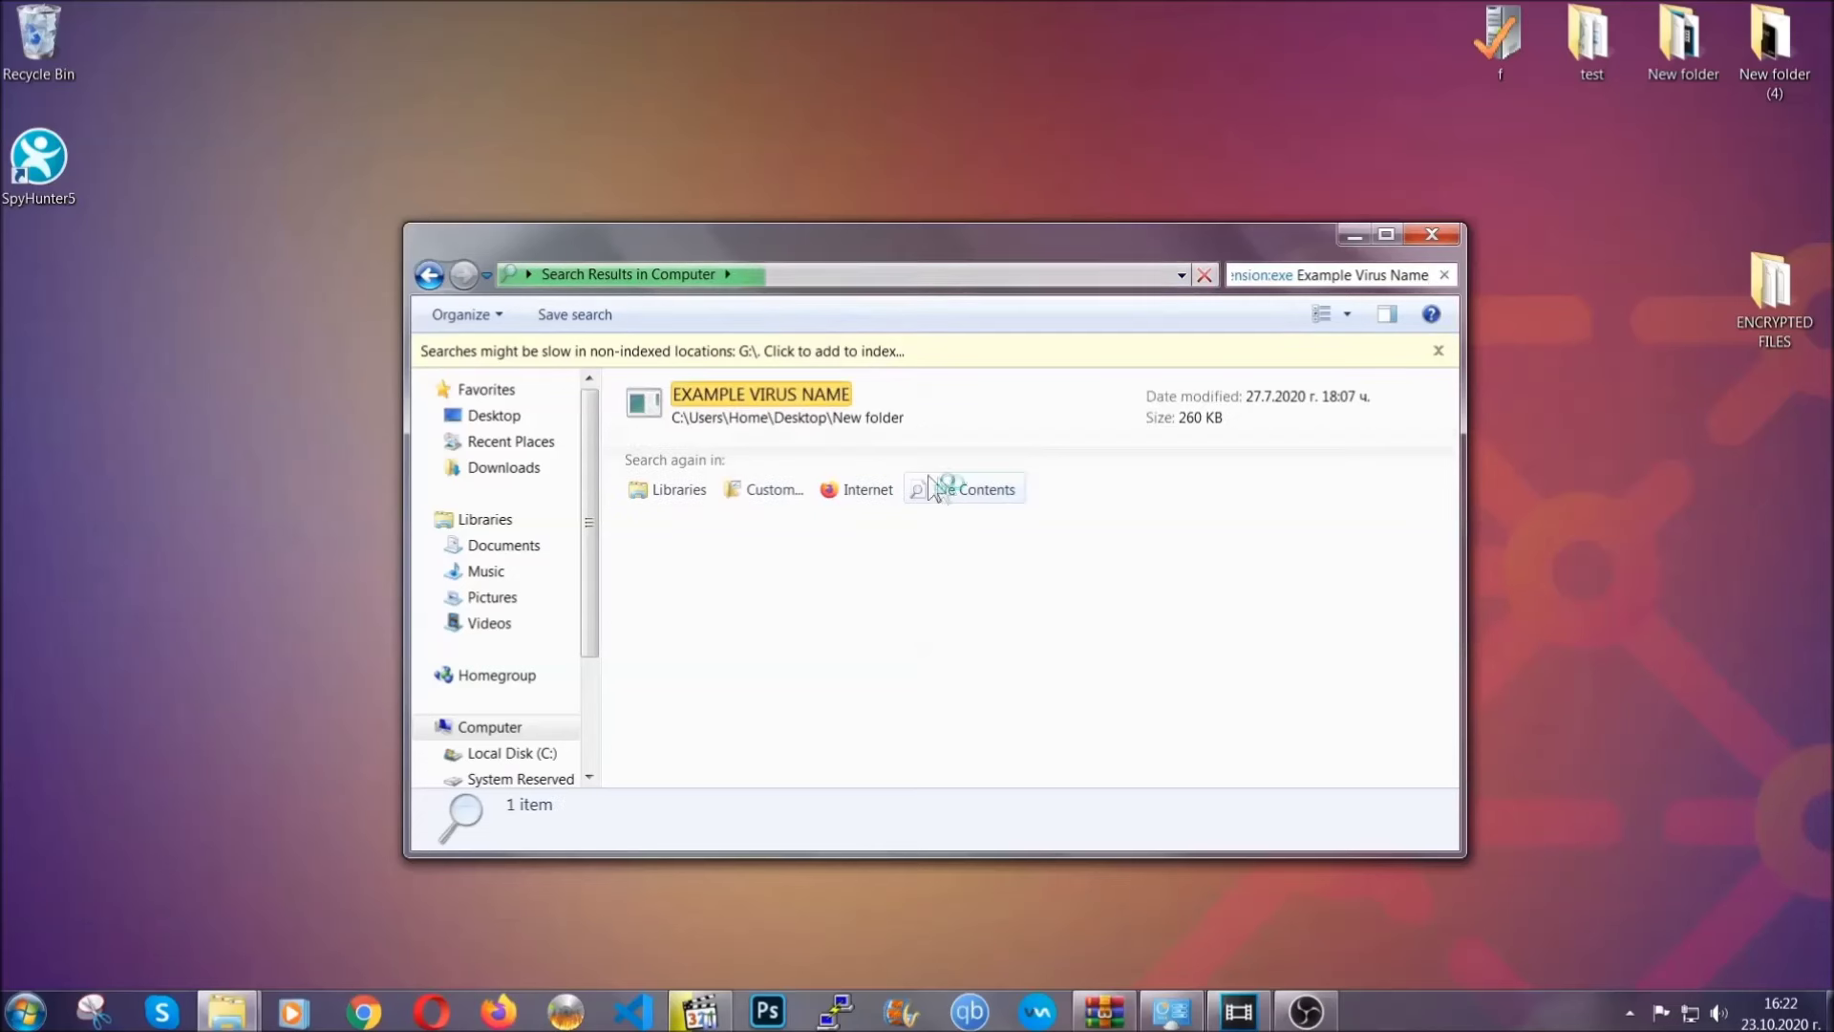
click(801, 387)
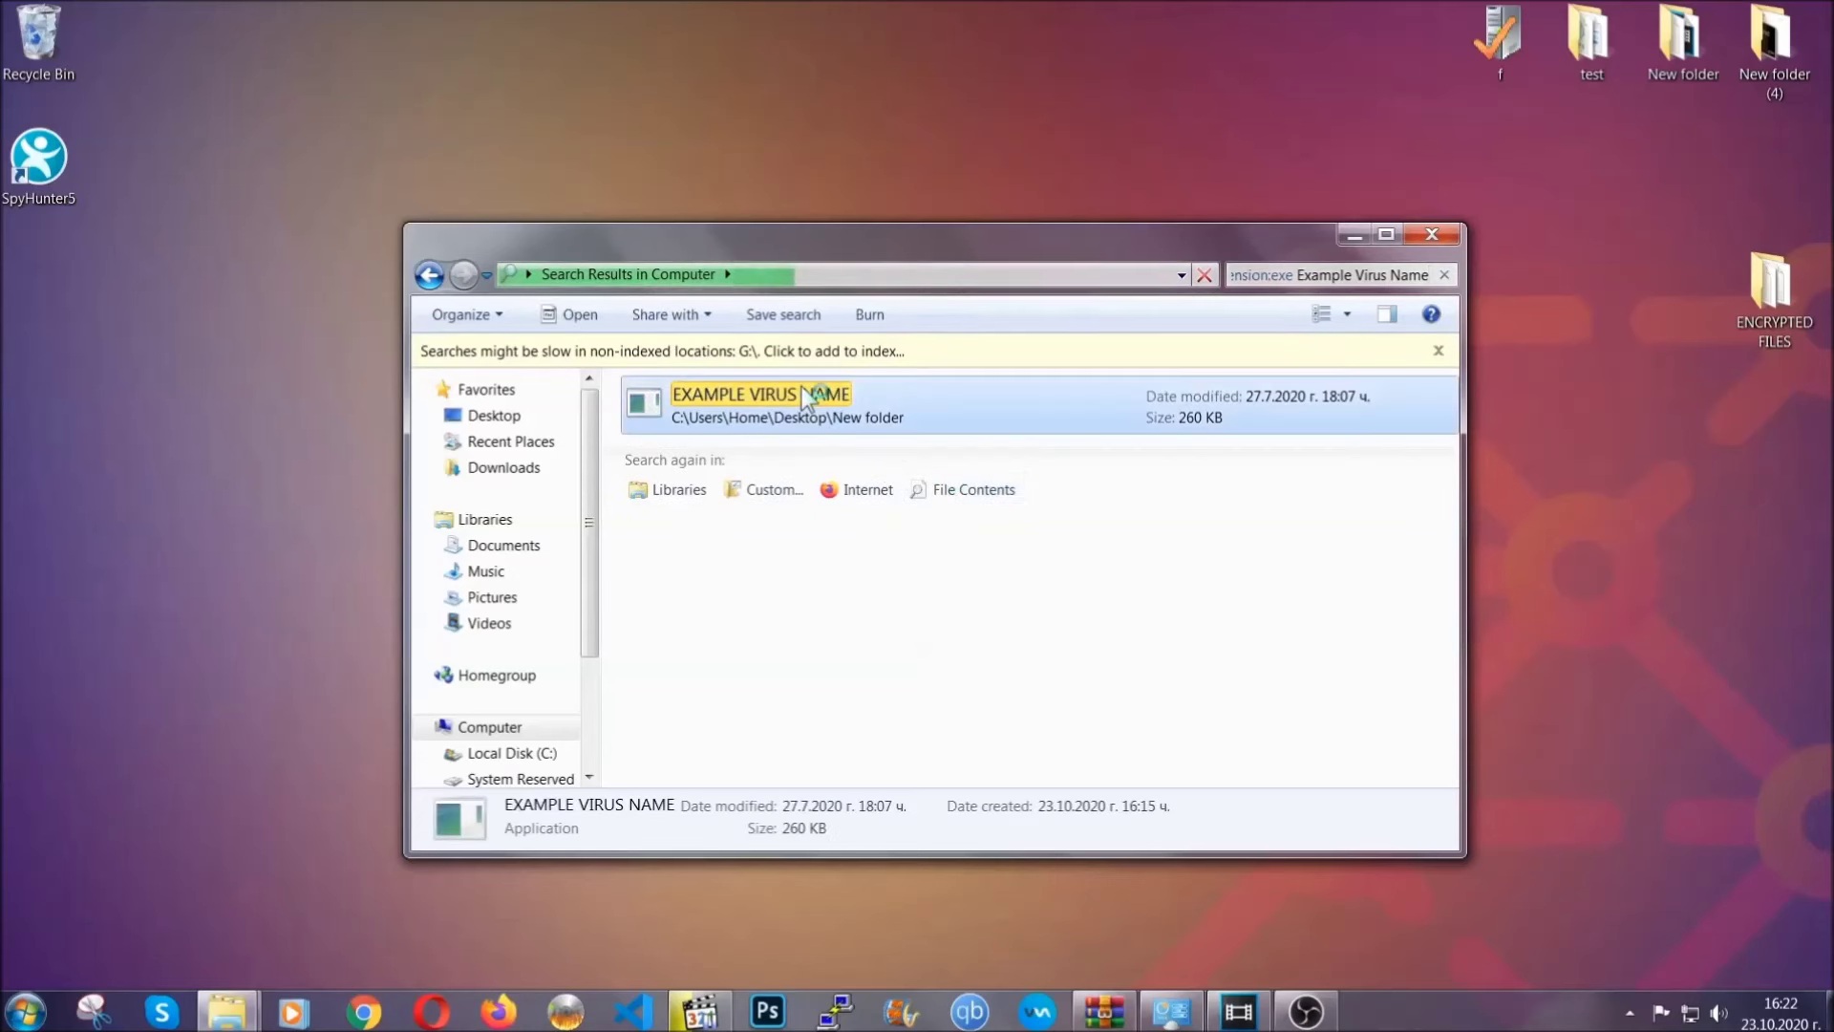
Delete the EXAMPLE VIRUS NAME file to the Recycle Bin and close the results window
right_click(802, 392)
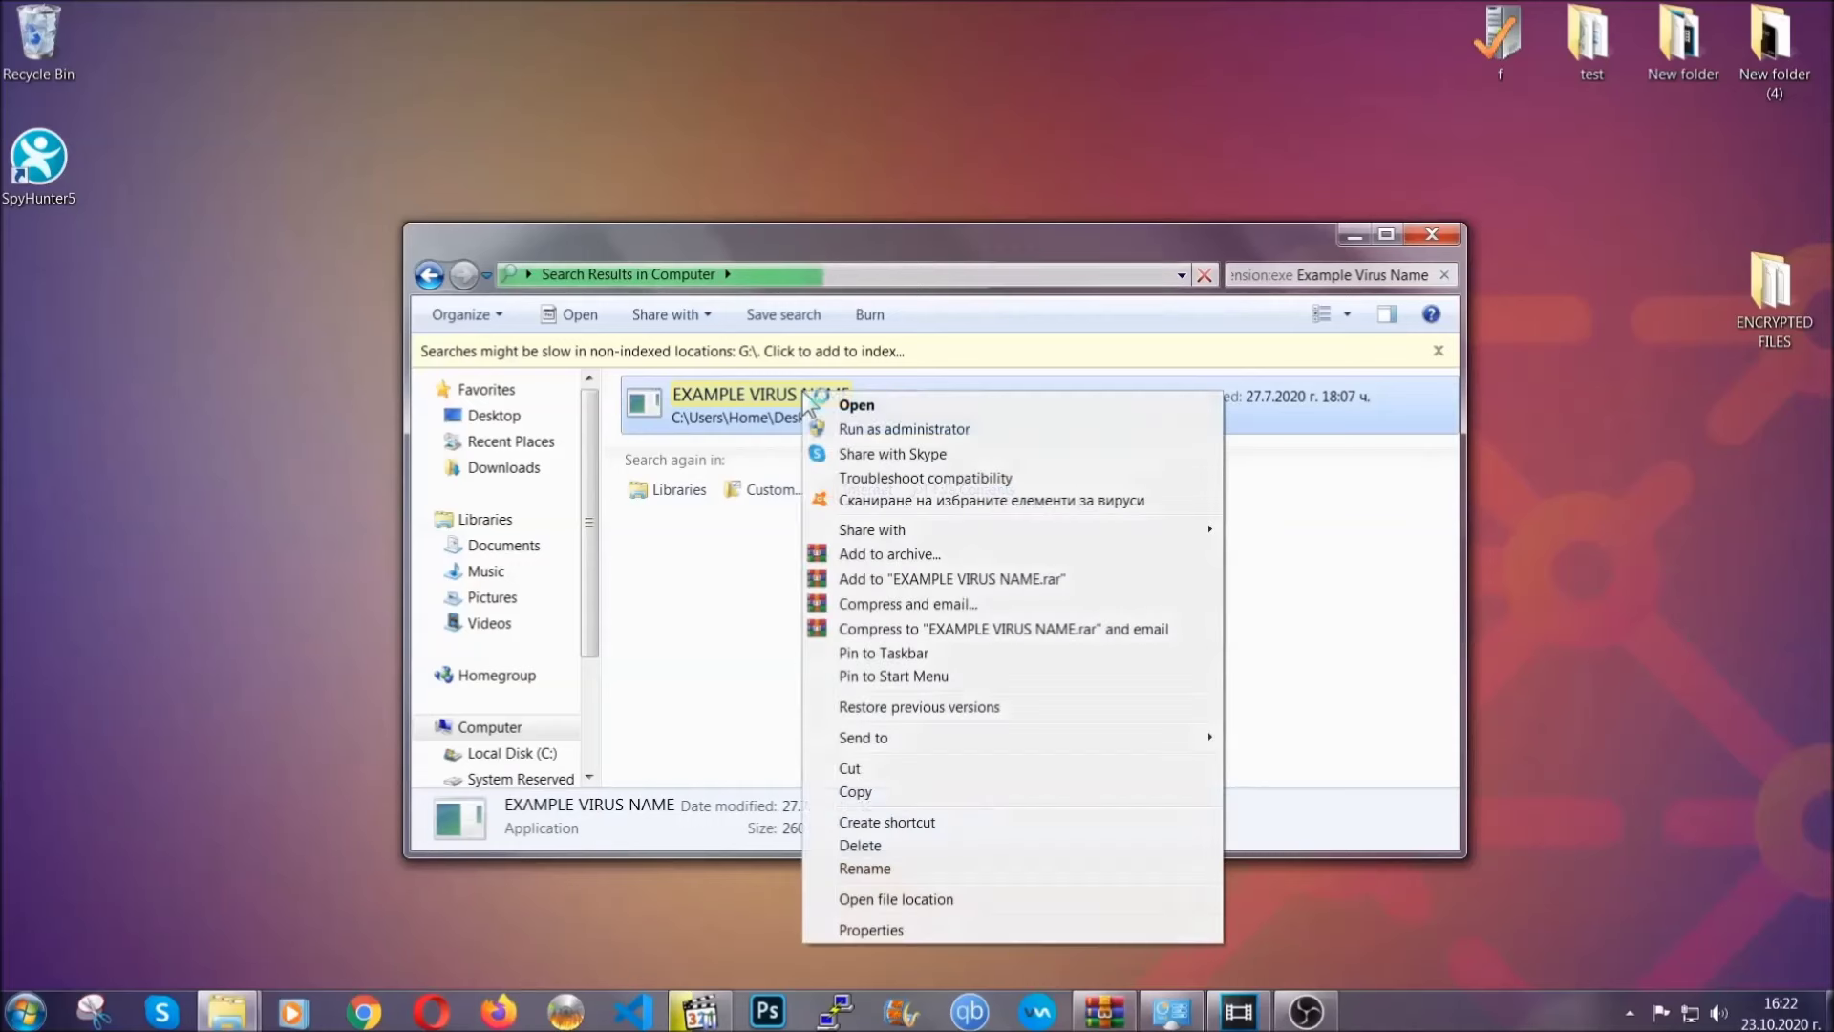
click(884, 845)
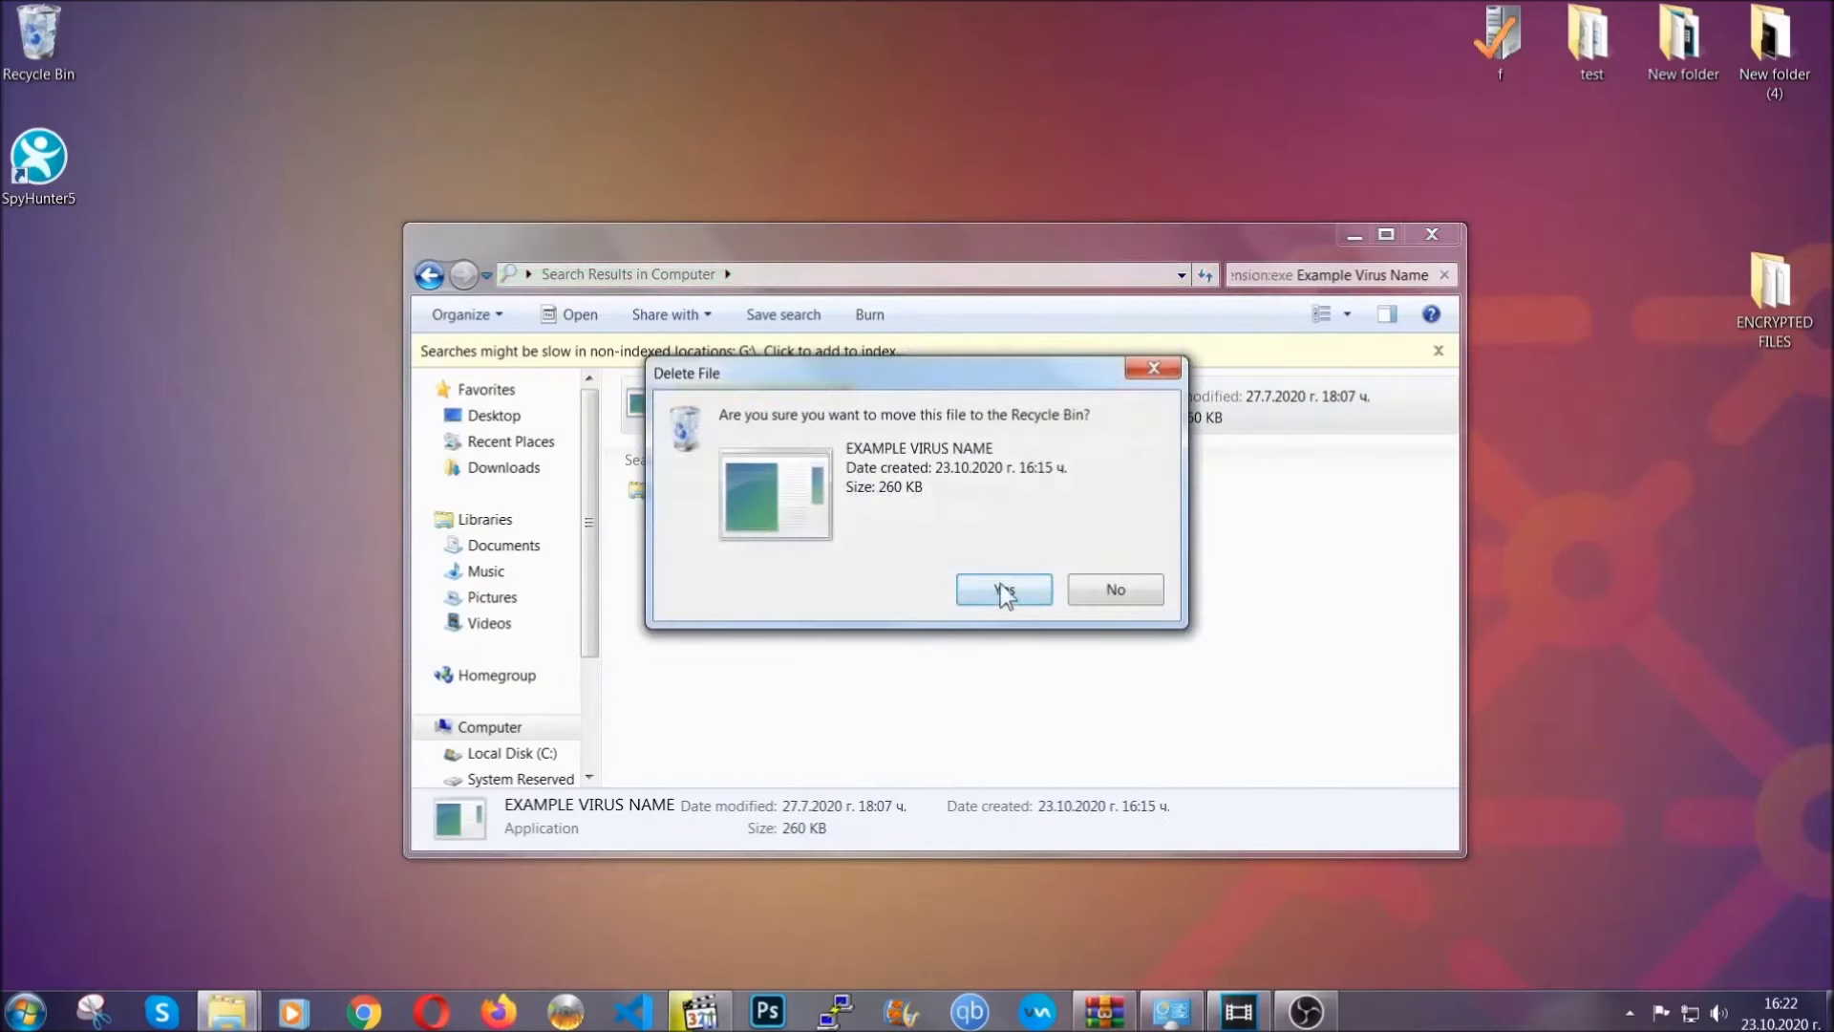
click(1003, 594)
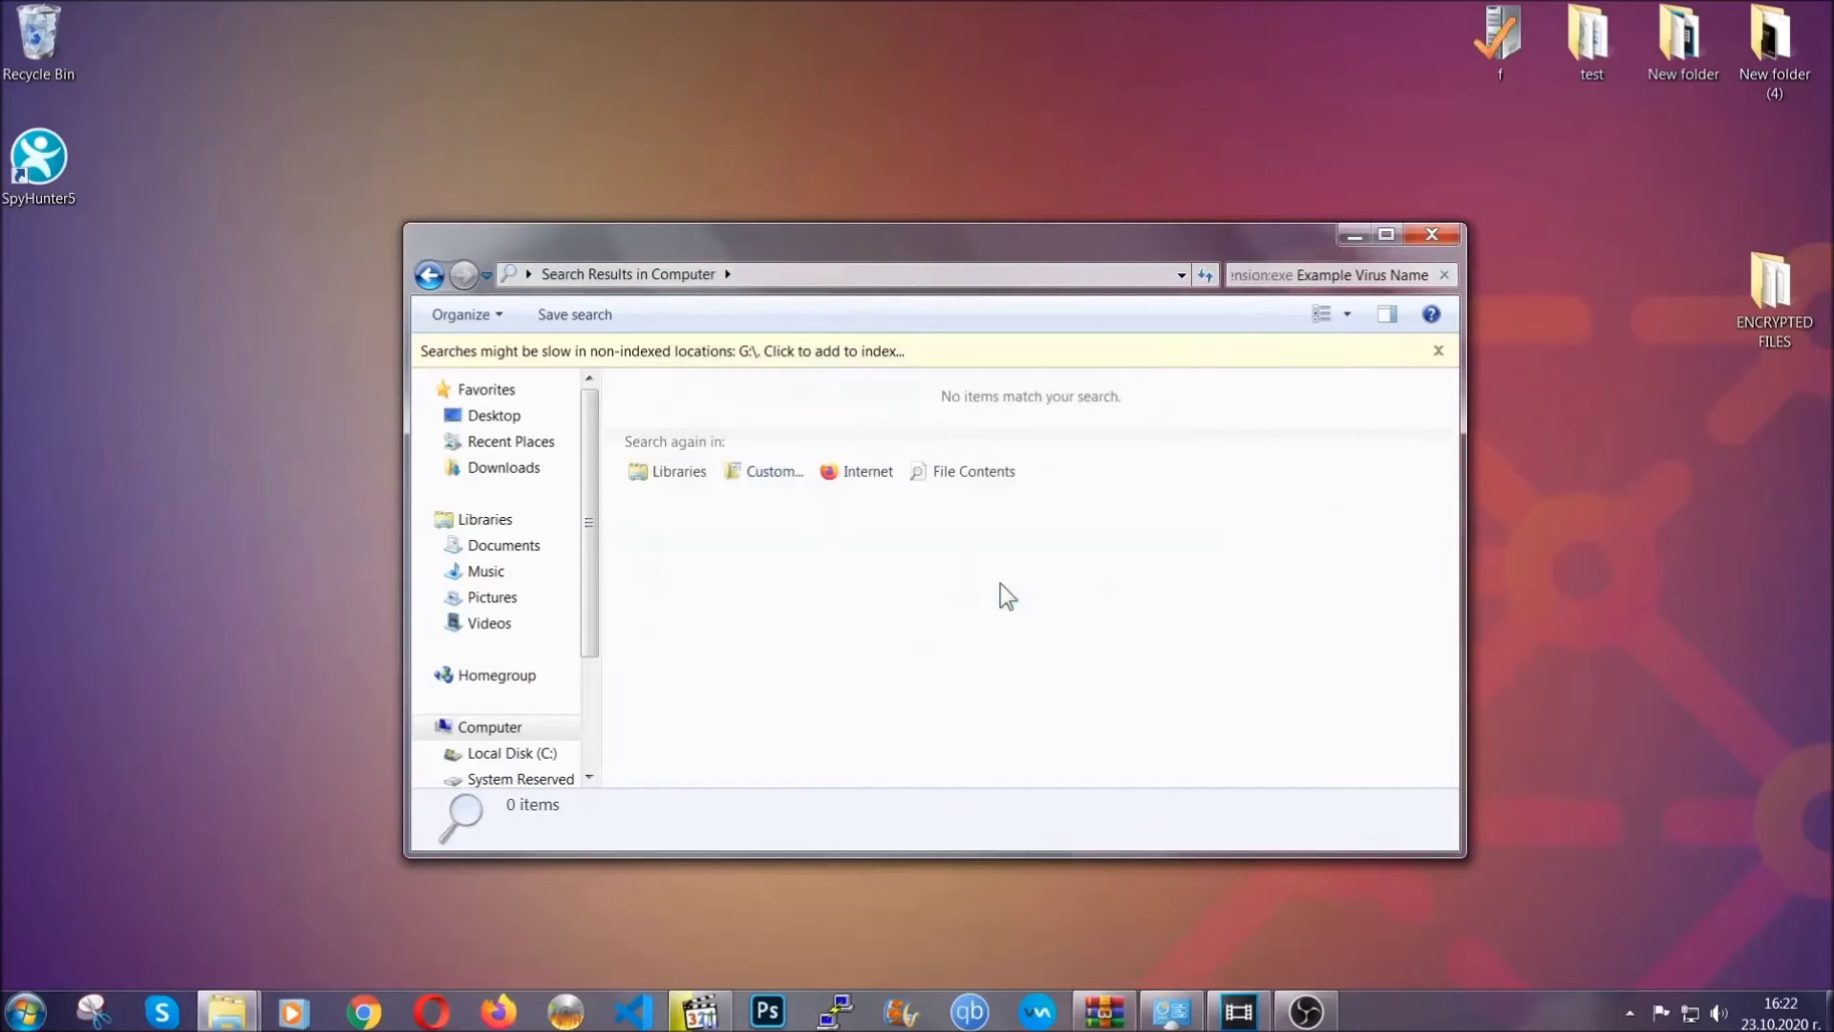
click(1433, 233)
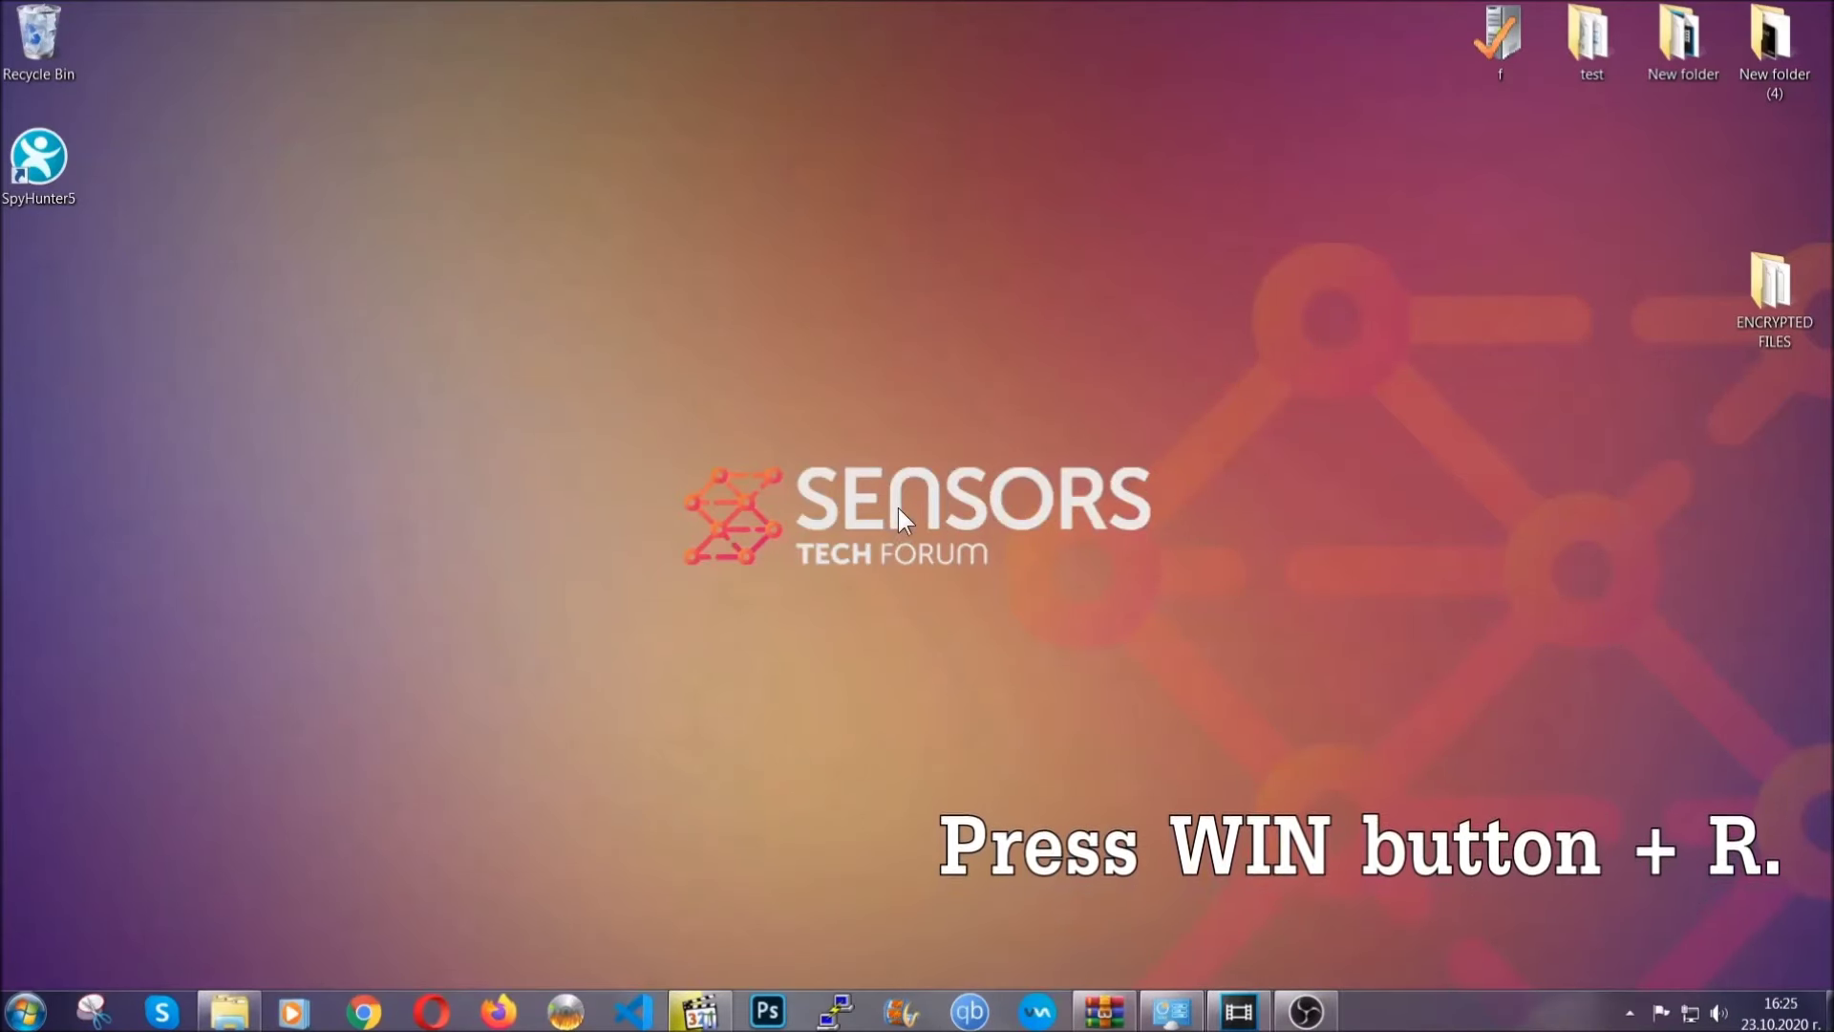
Launch the Registry Editor by running REGEDIT from the Run dialog
key(super+r)
click(173, 869)
drag(172, 868, 23, 863)
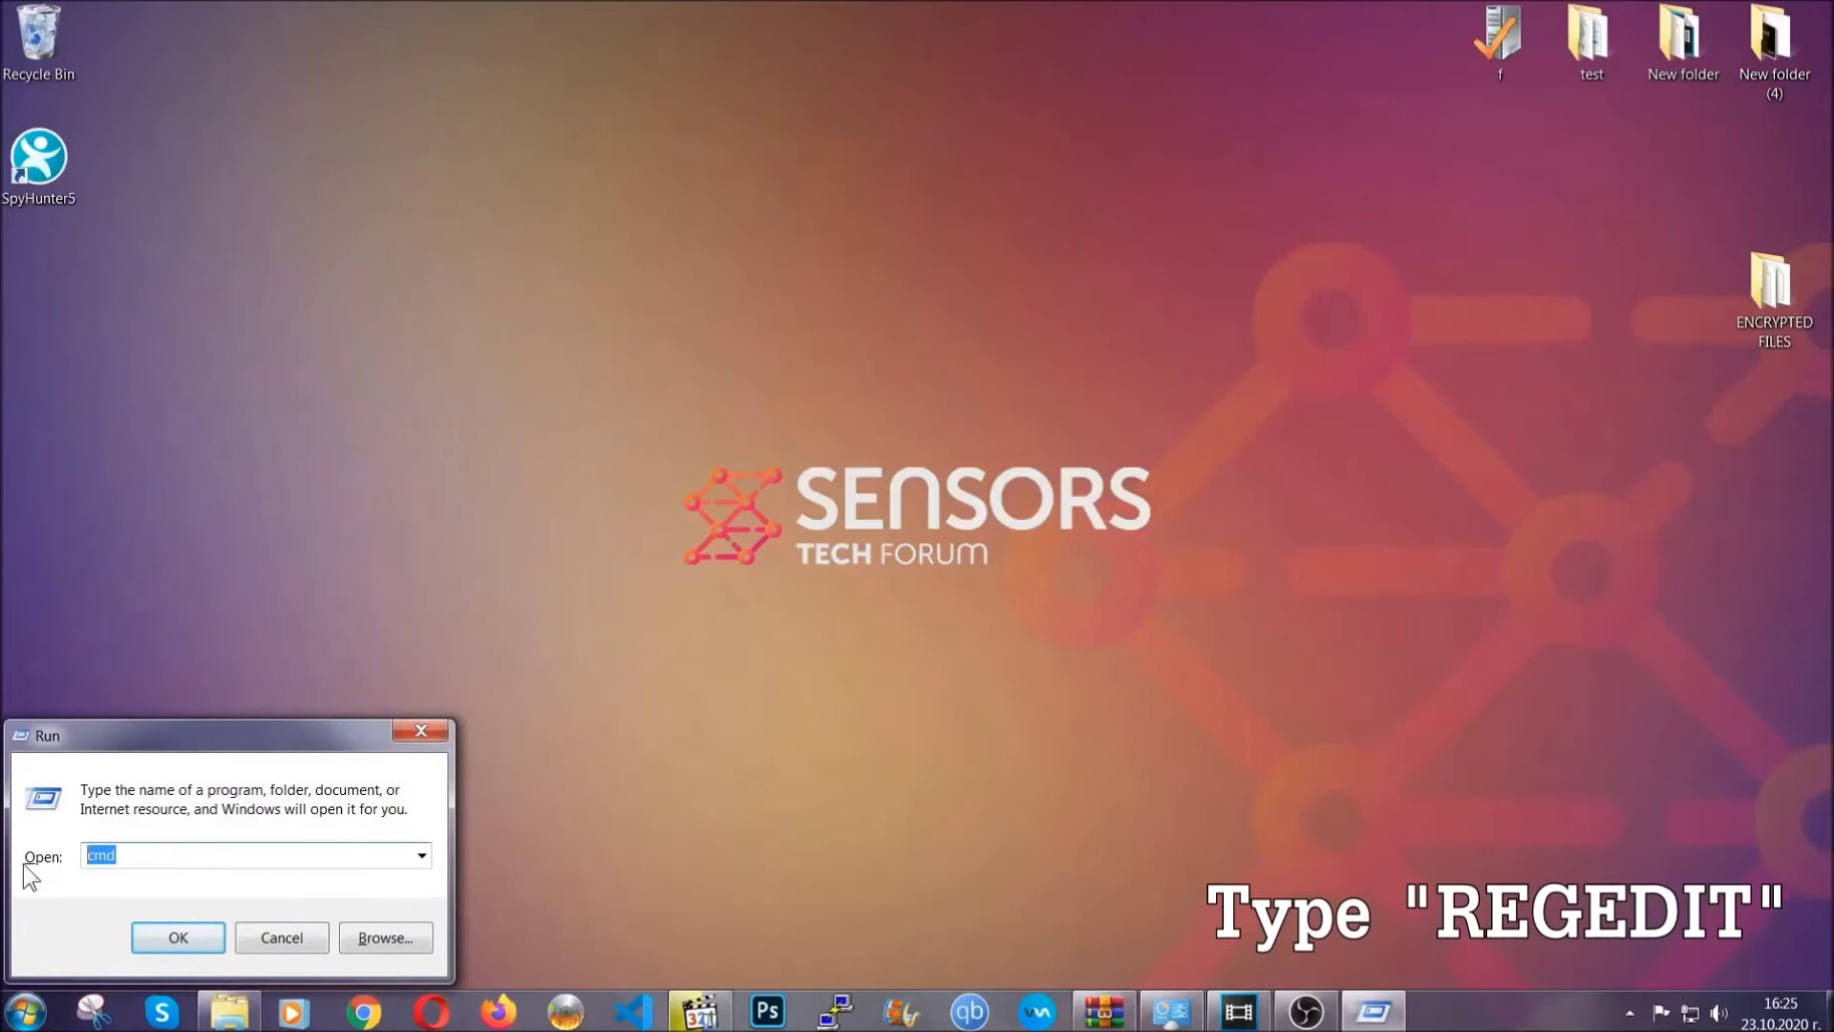
text(REGEDIT)
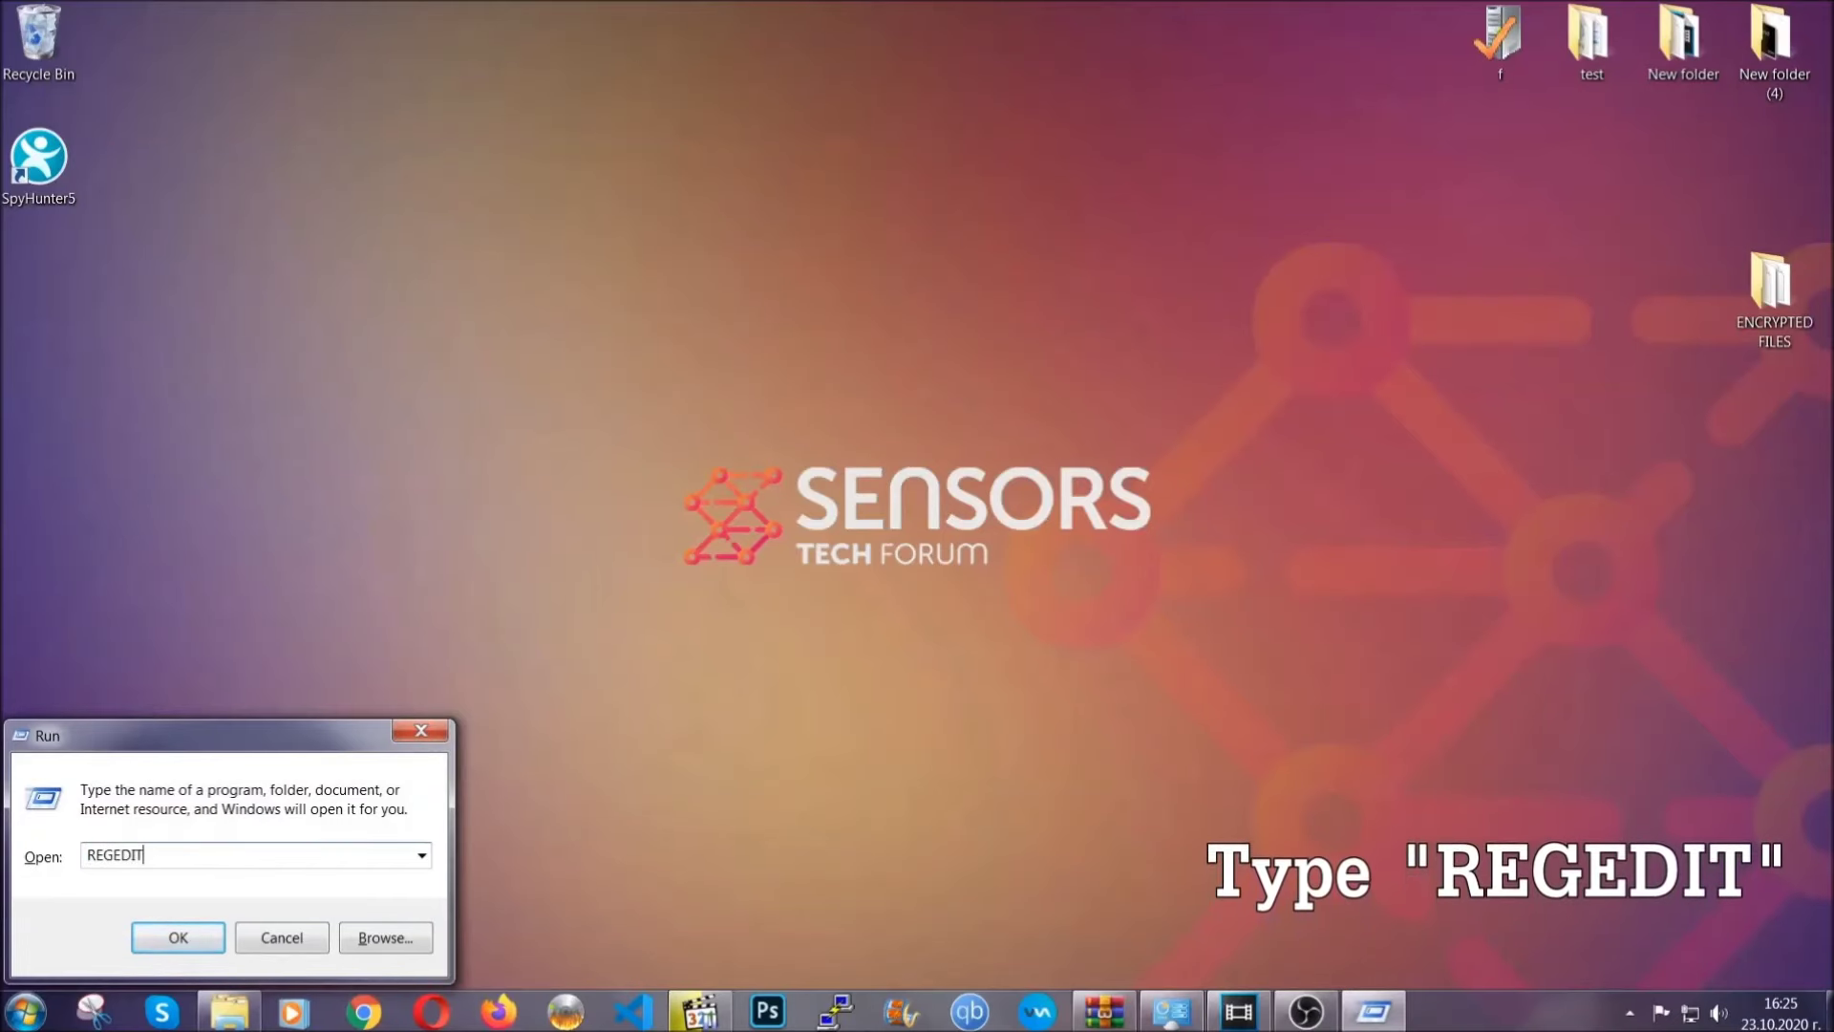
click(169, 939)
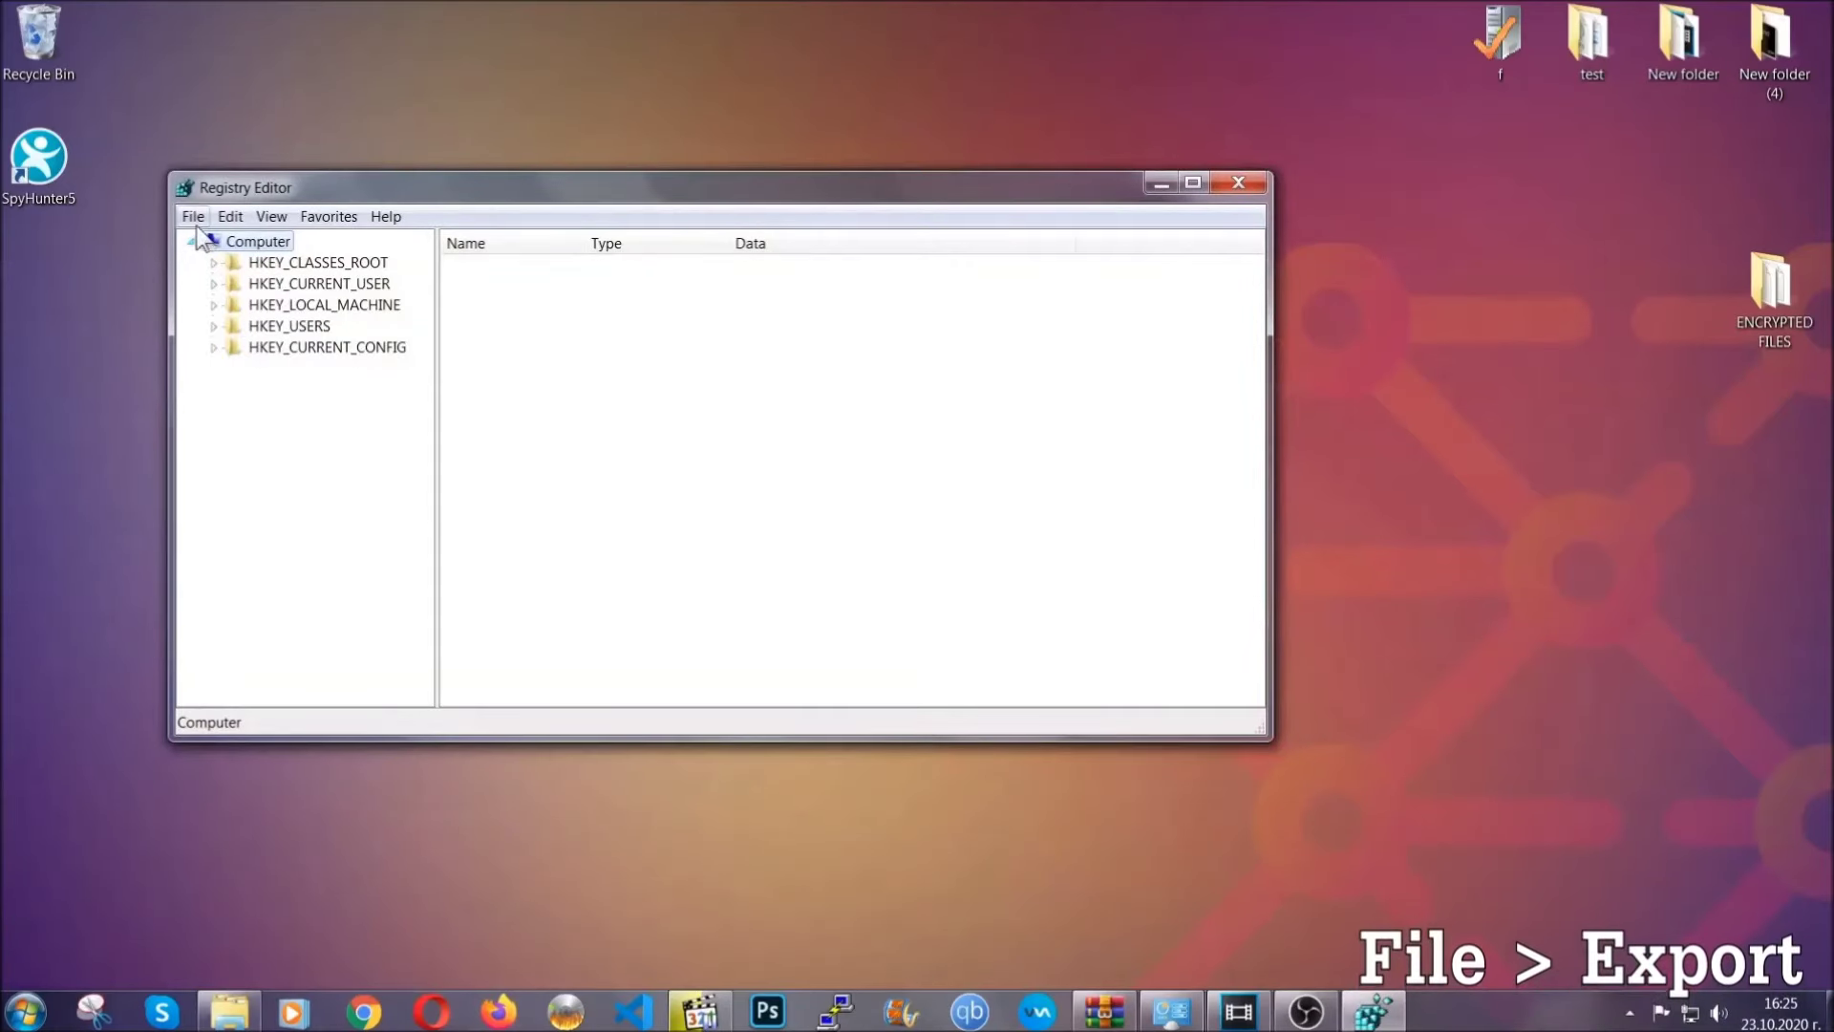
Export the entire registry to a file named BACKUP on the Desktop
click(194, 220)
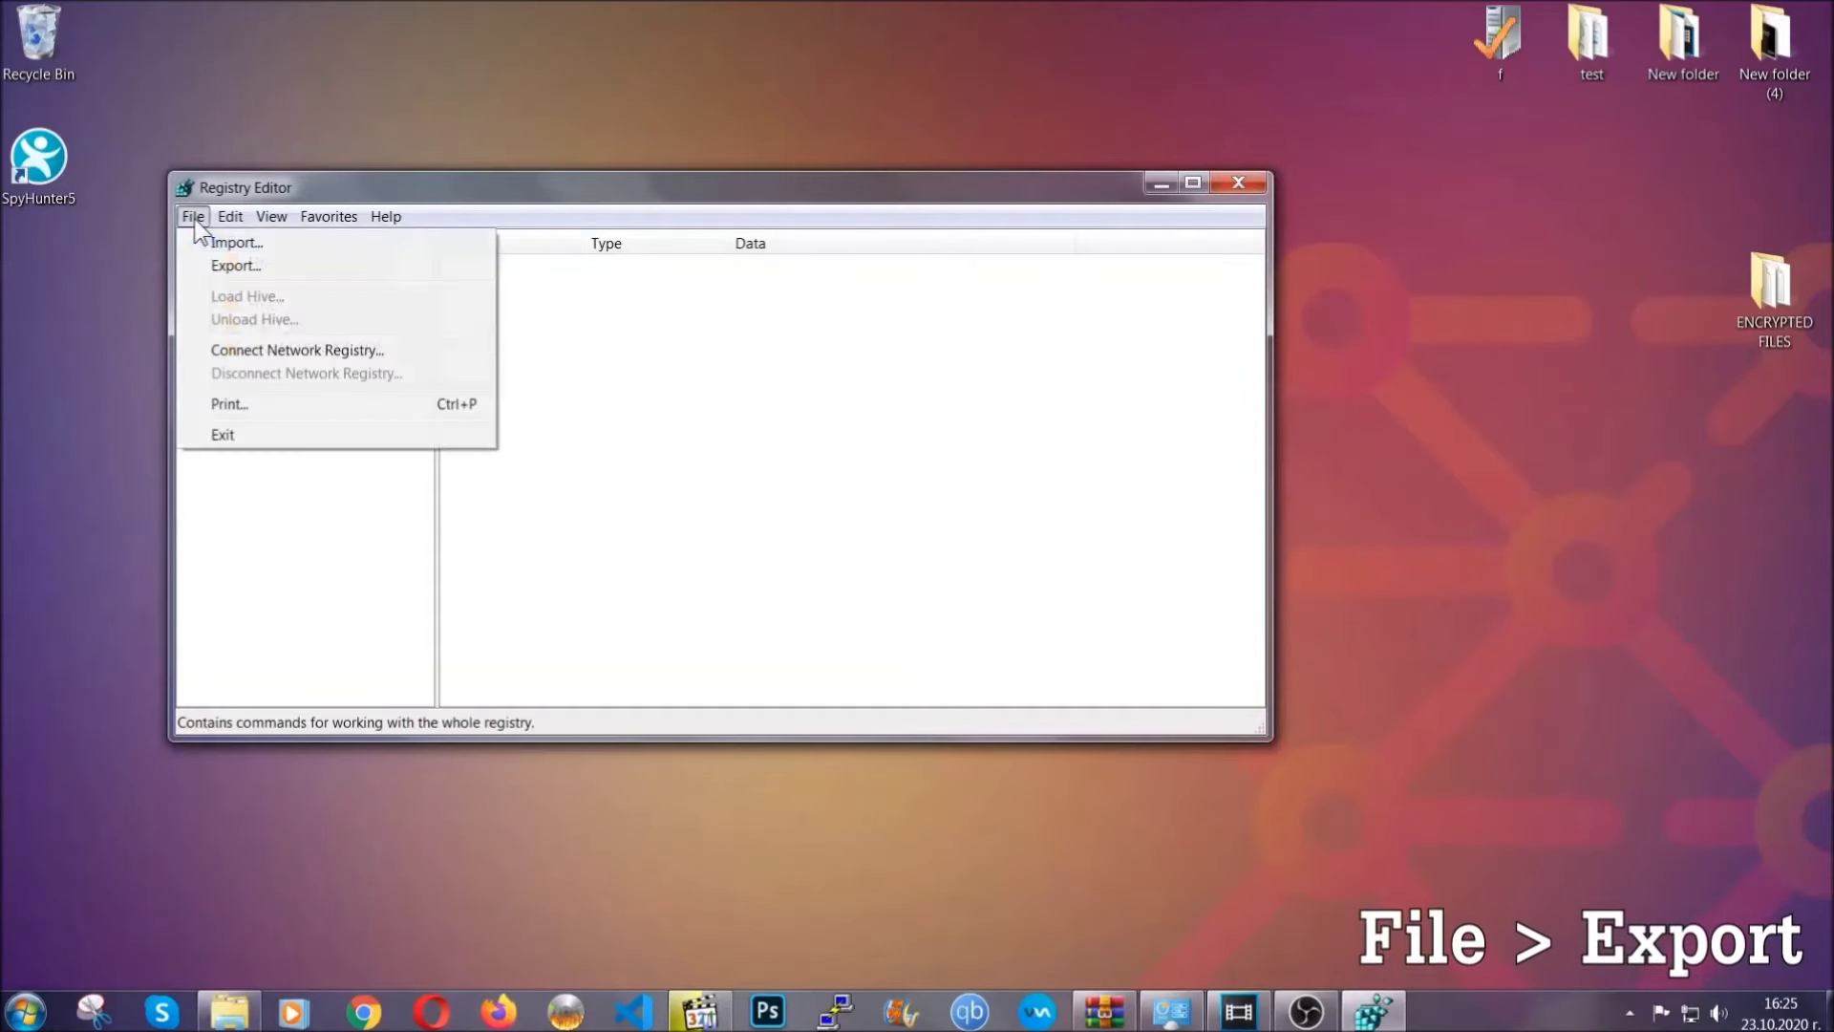
click(238, 263)
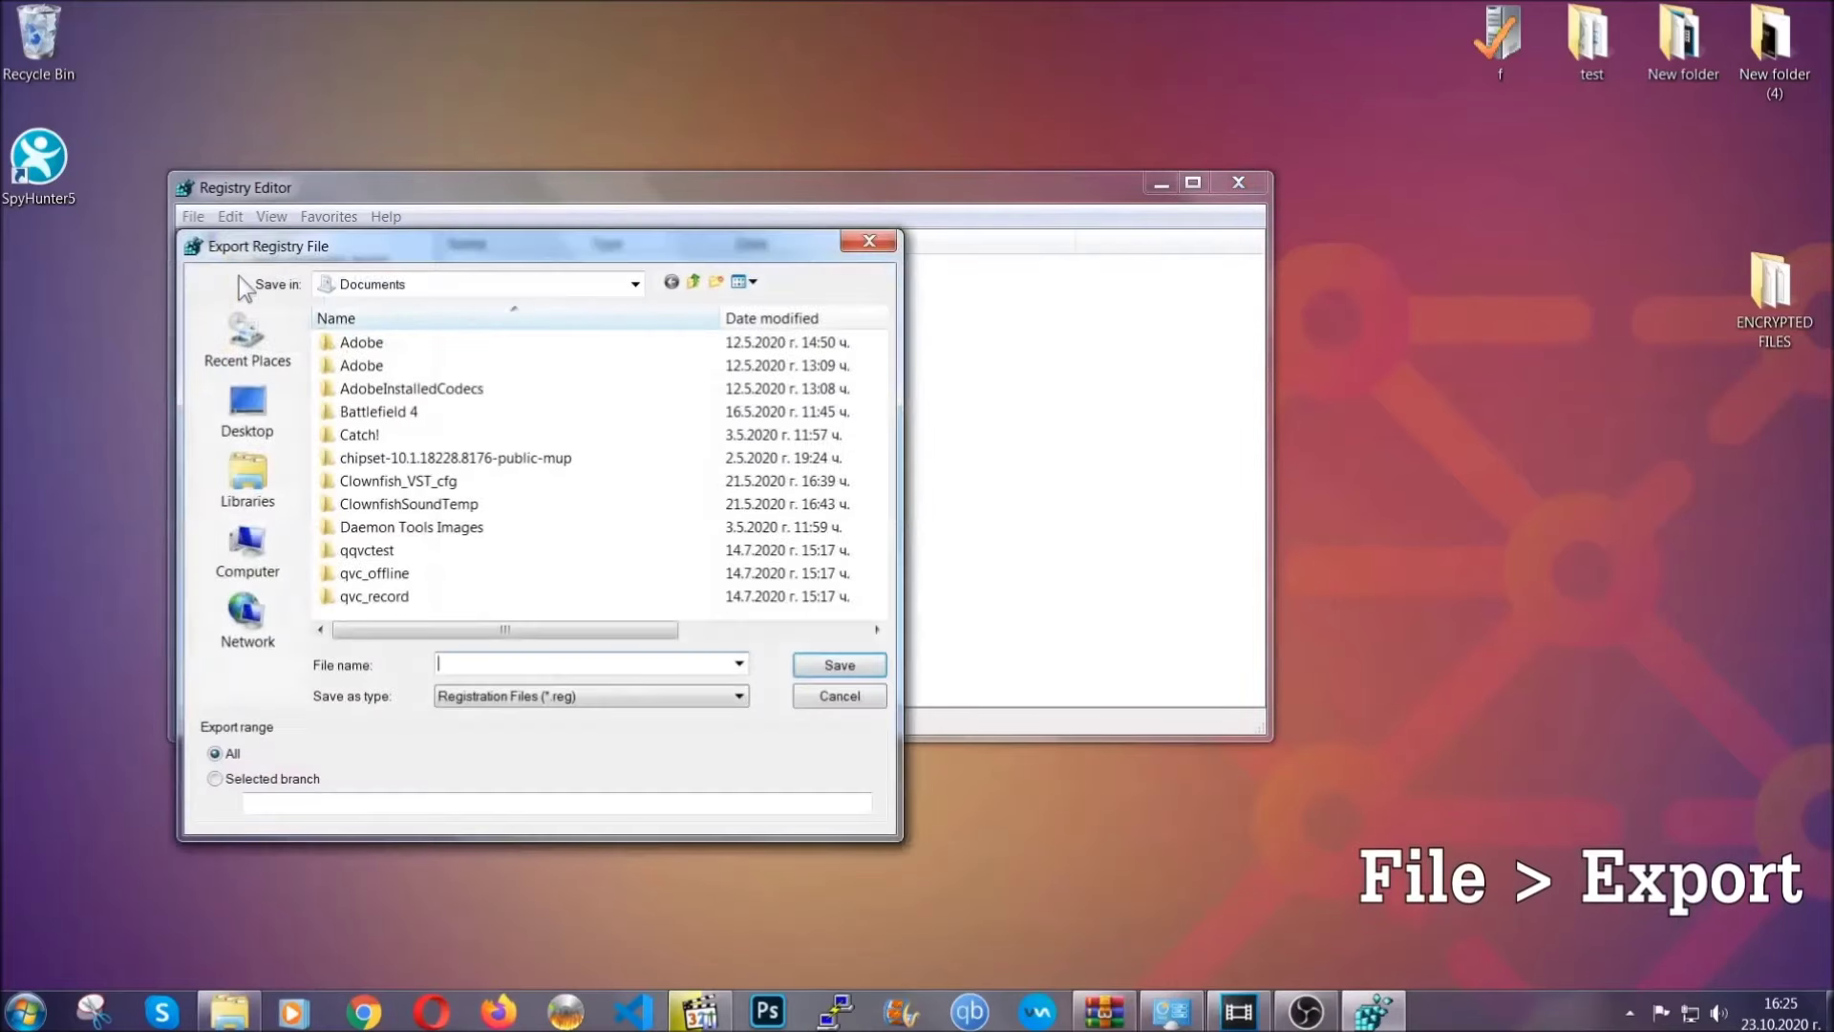
click(237, 403)
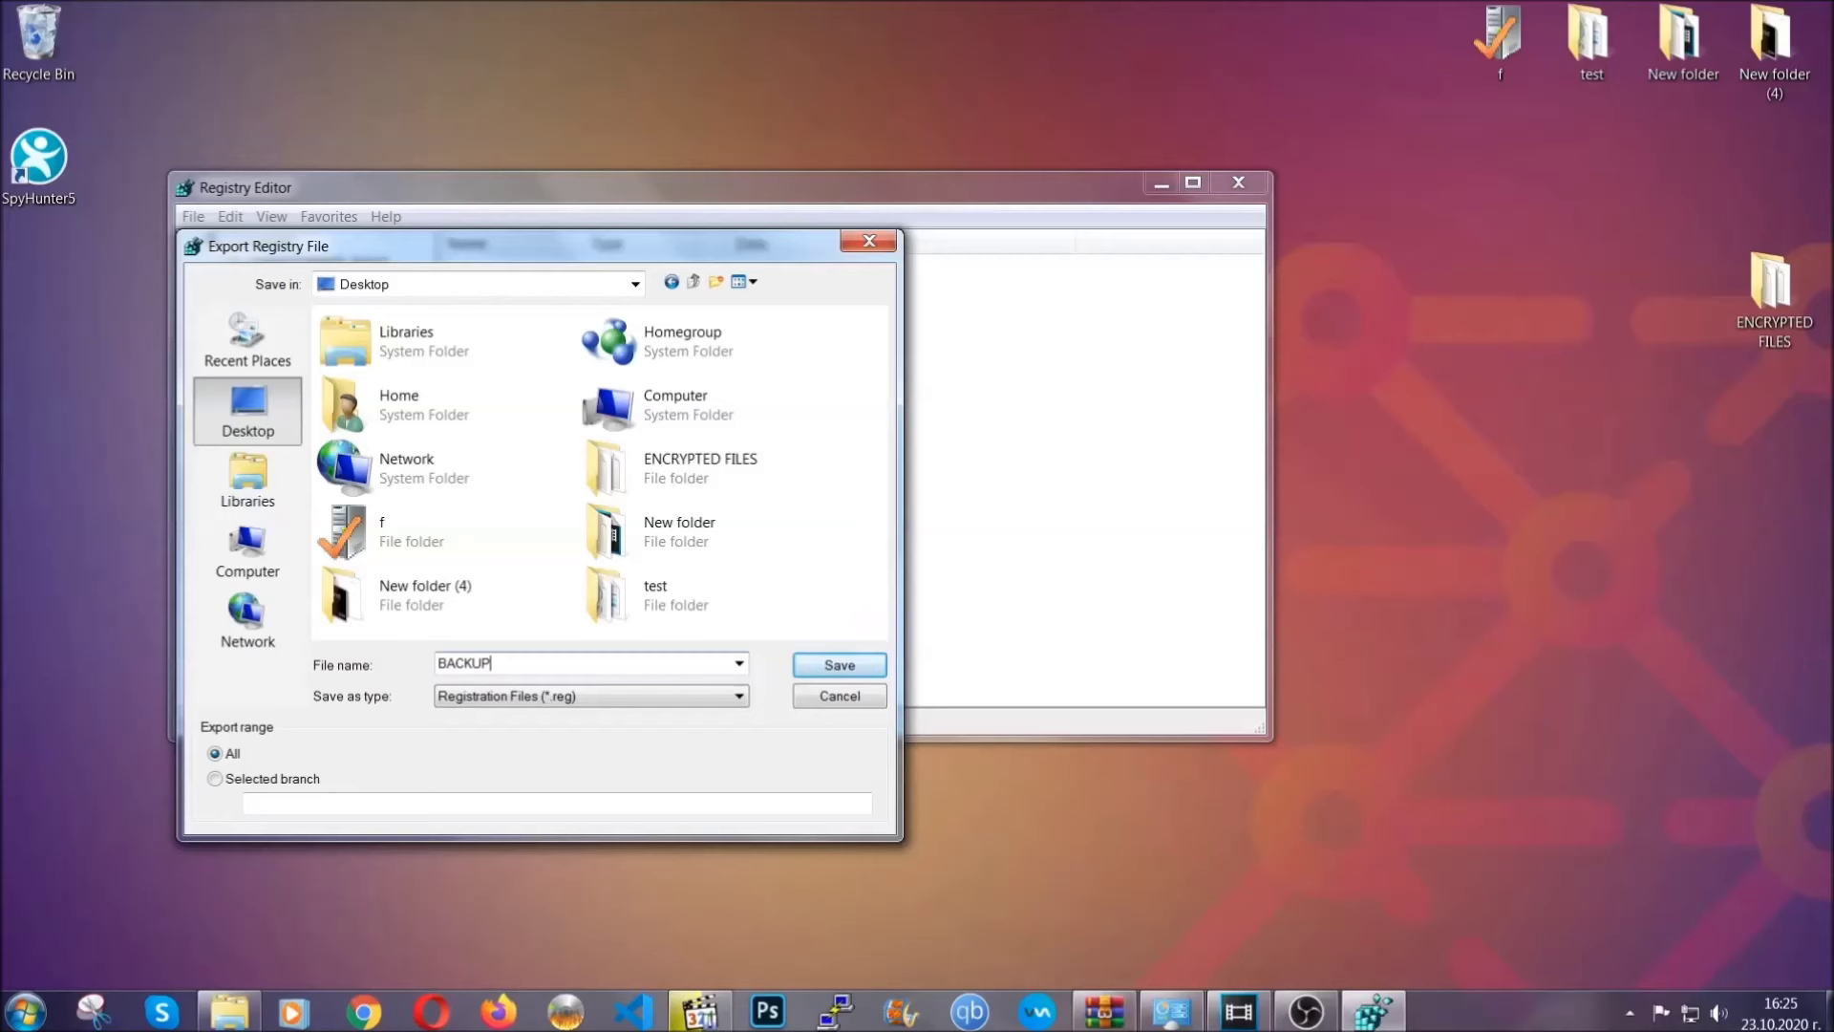
click(827, 669)
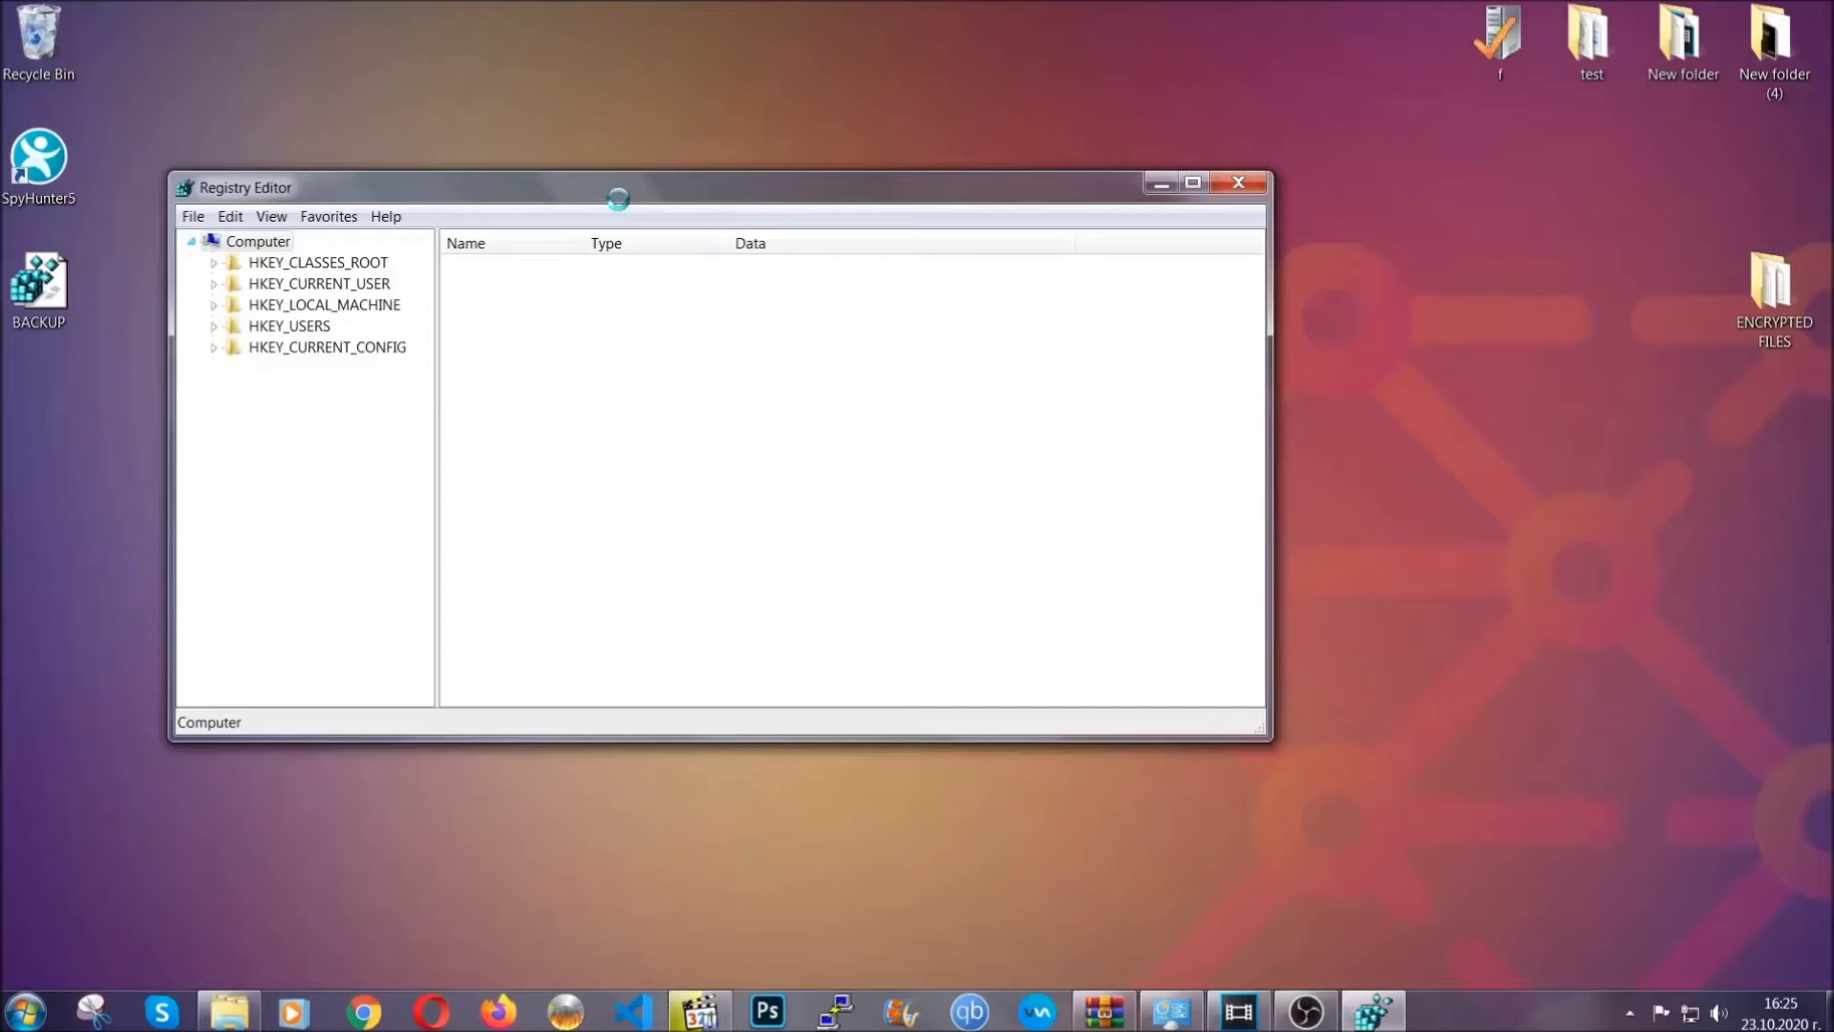
drag(618, 199, 801, 259)
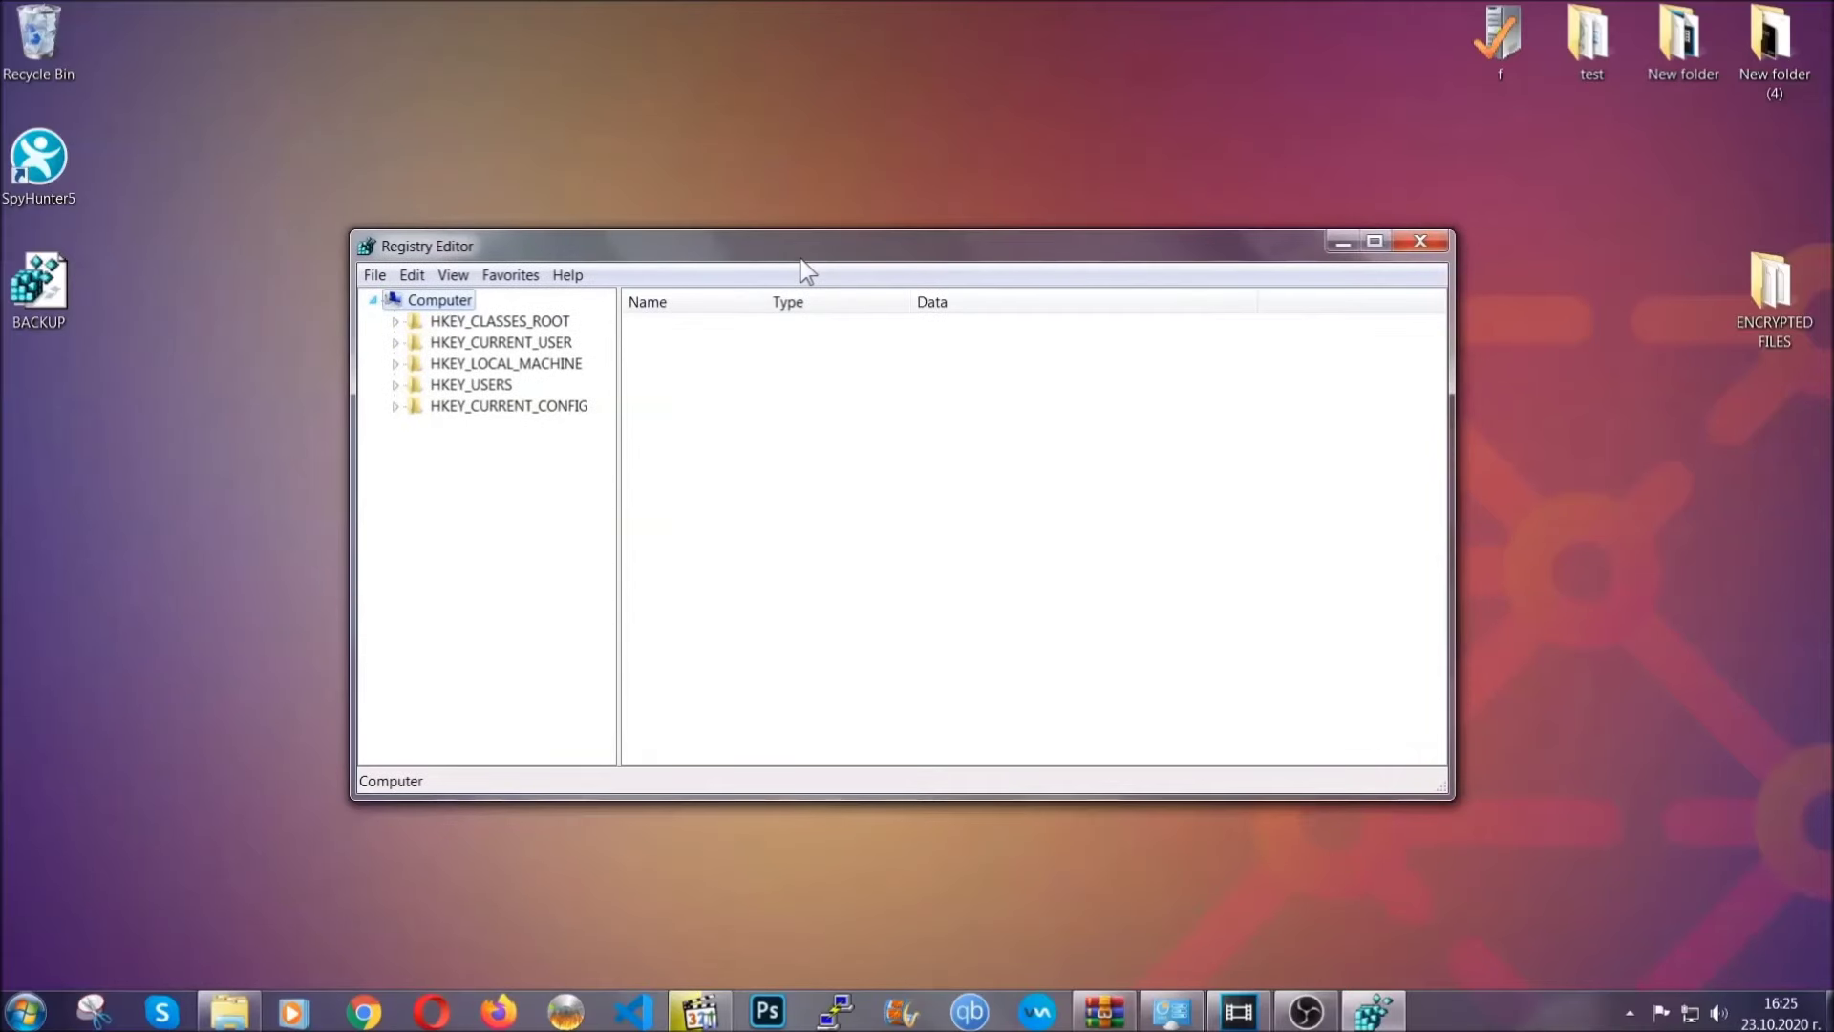
click(374, 276)
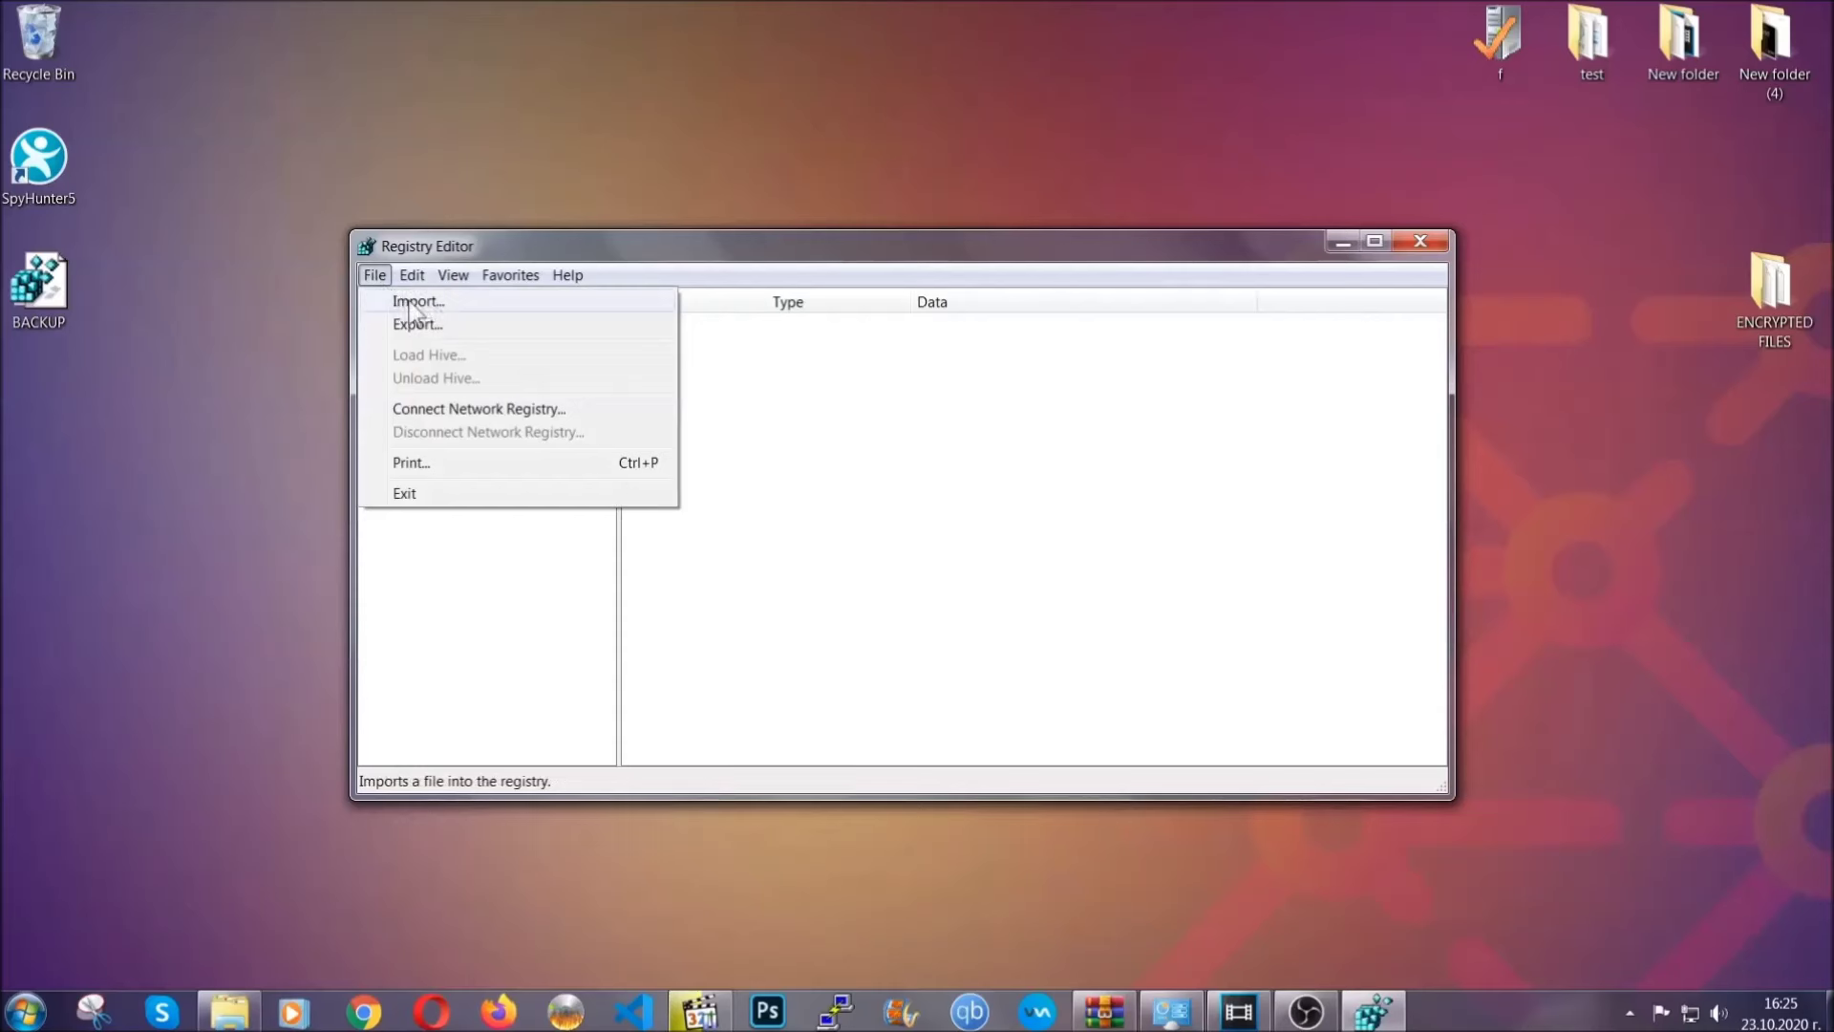
click(378, 276)
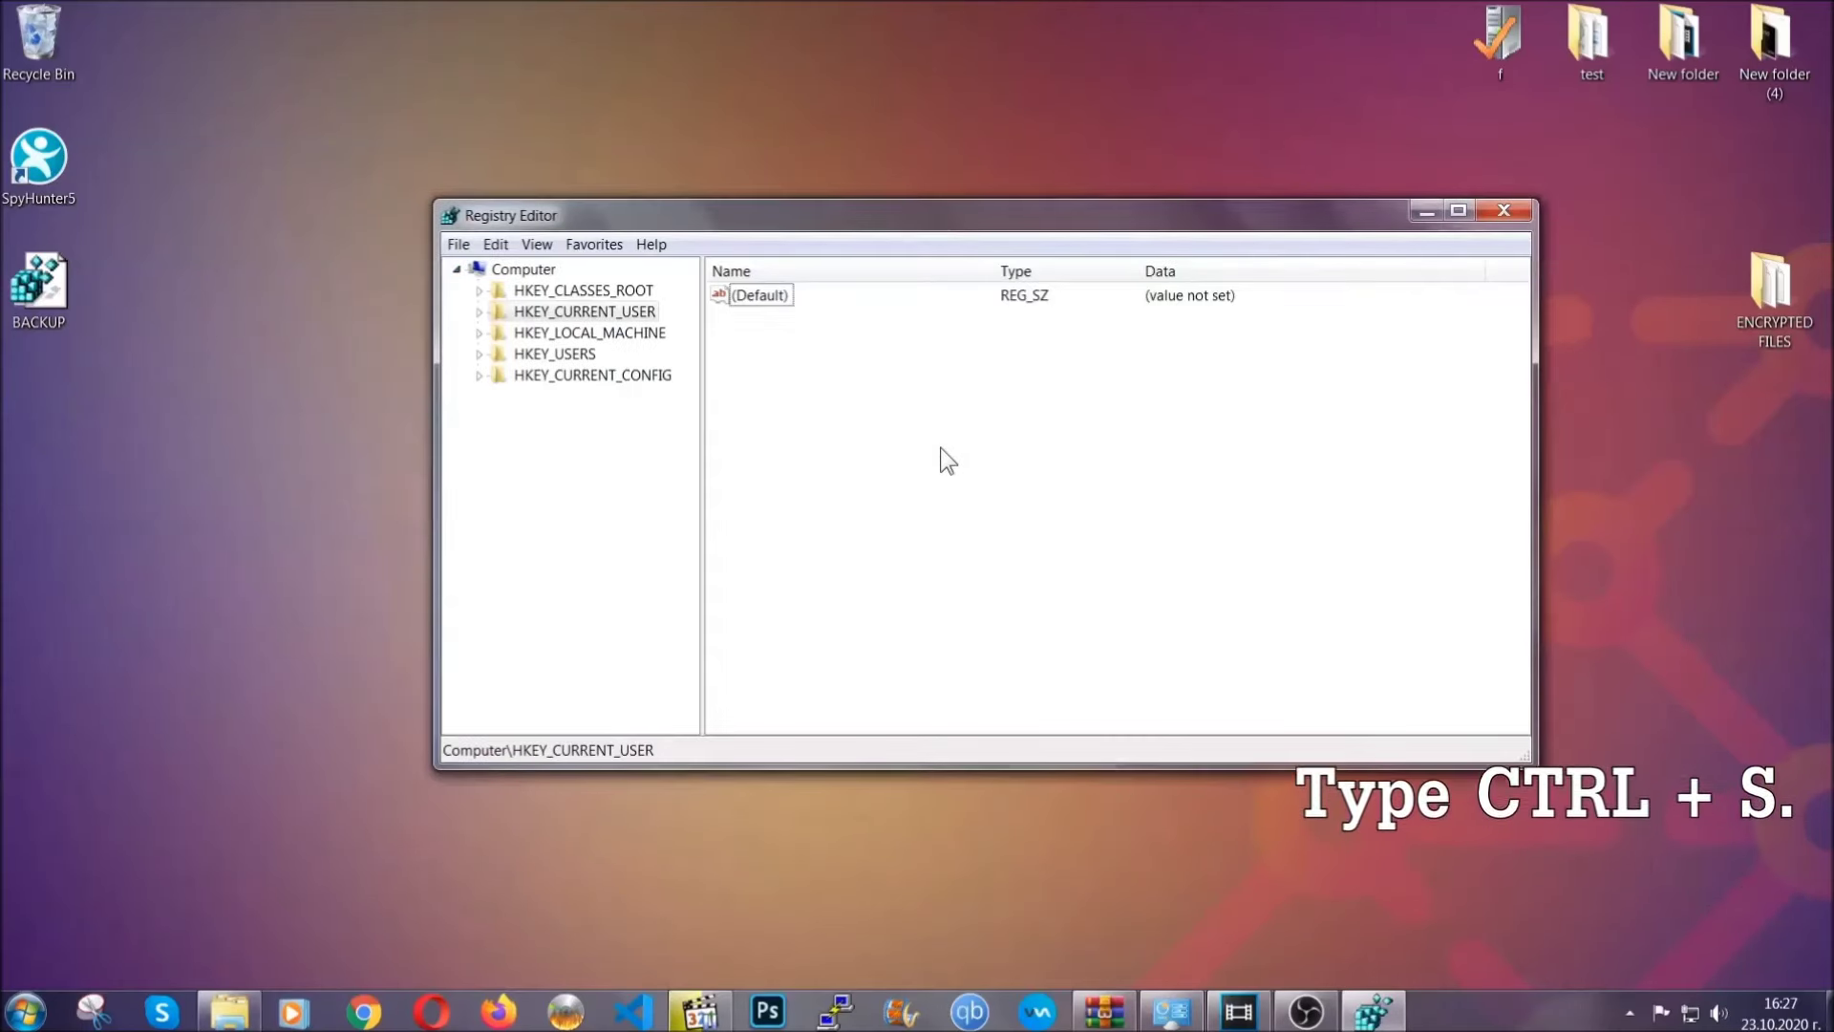
Find RunOnce under CurrentVersion and select the Run key listing THE VIRUS startup value
key(ctrl+f)
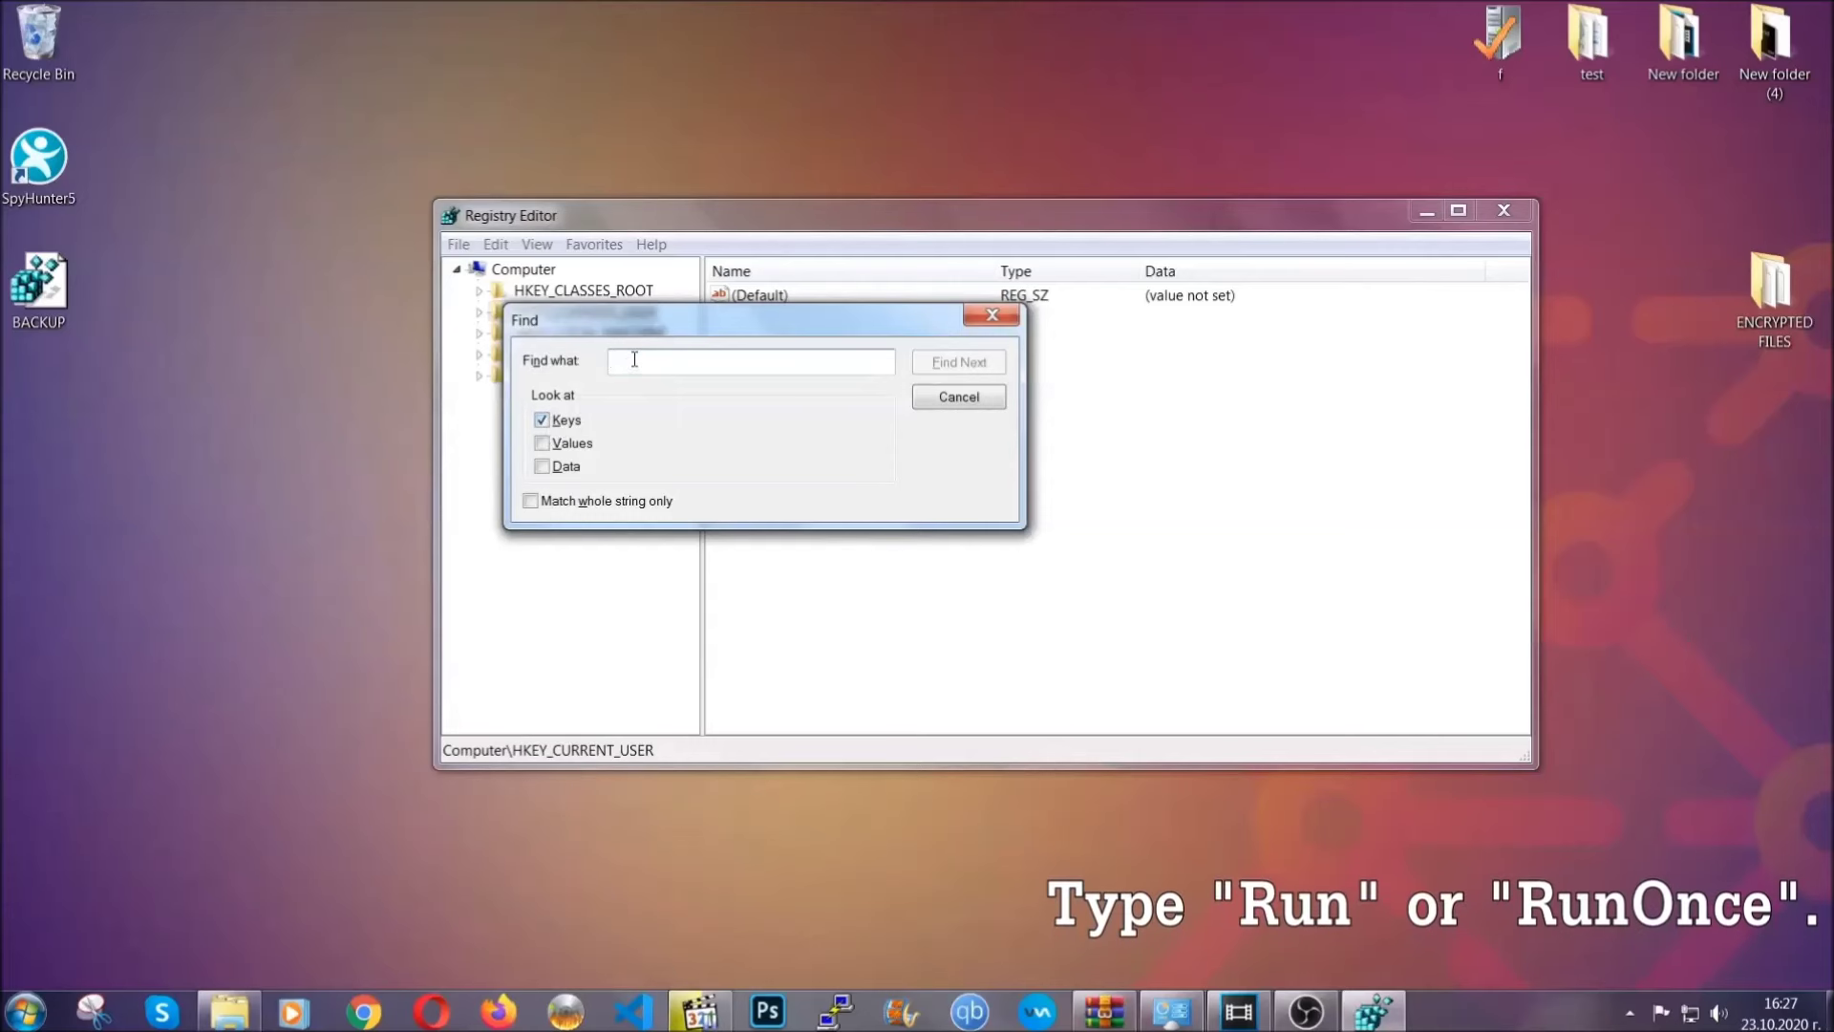
text(RunO)
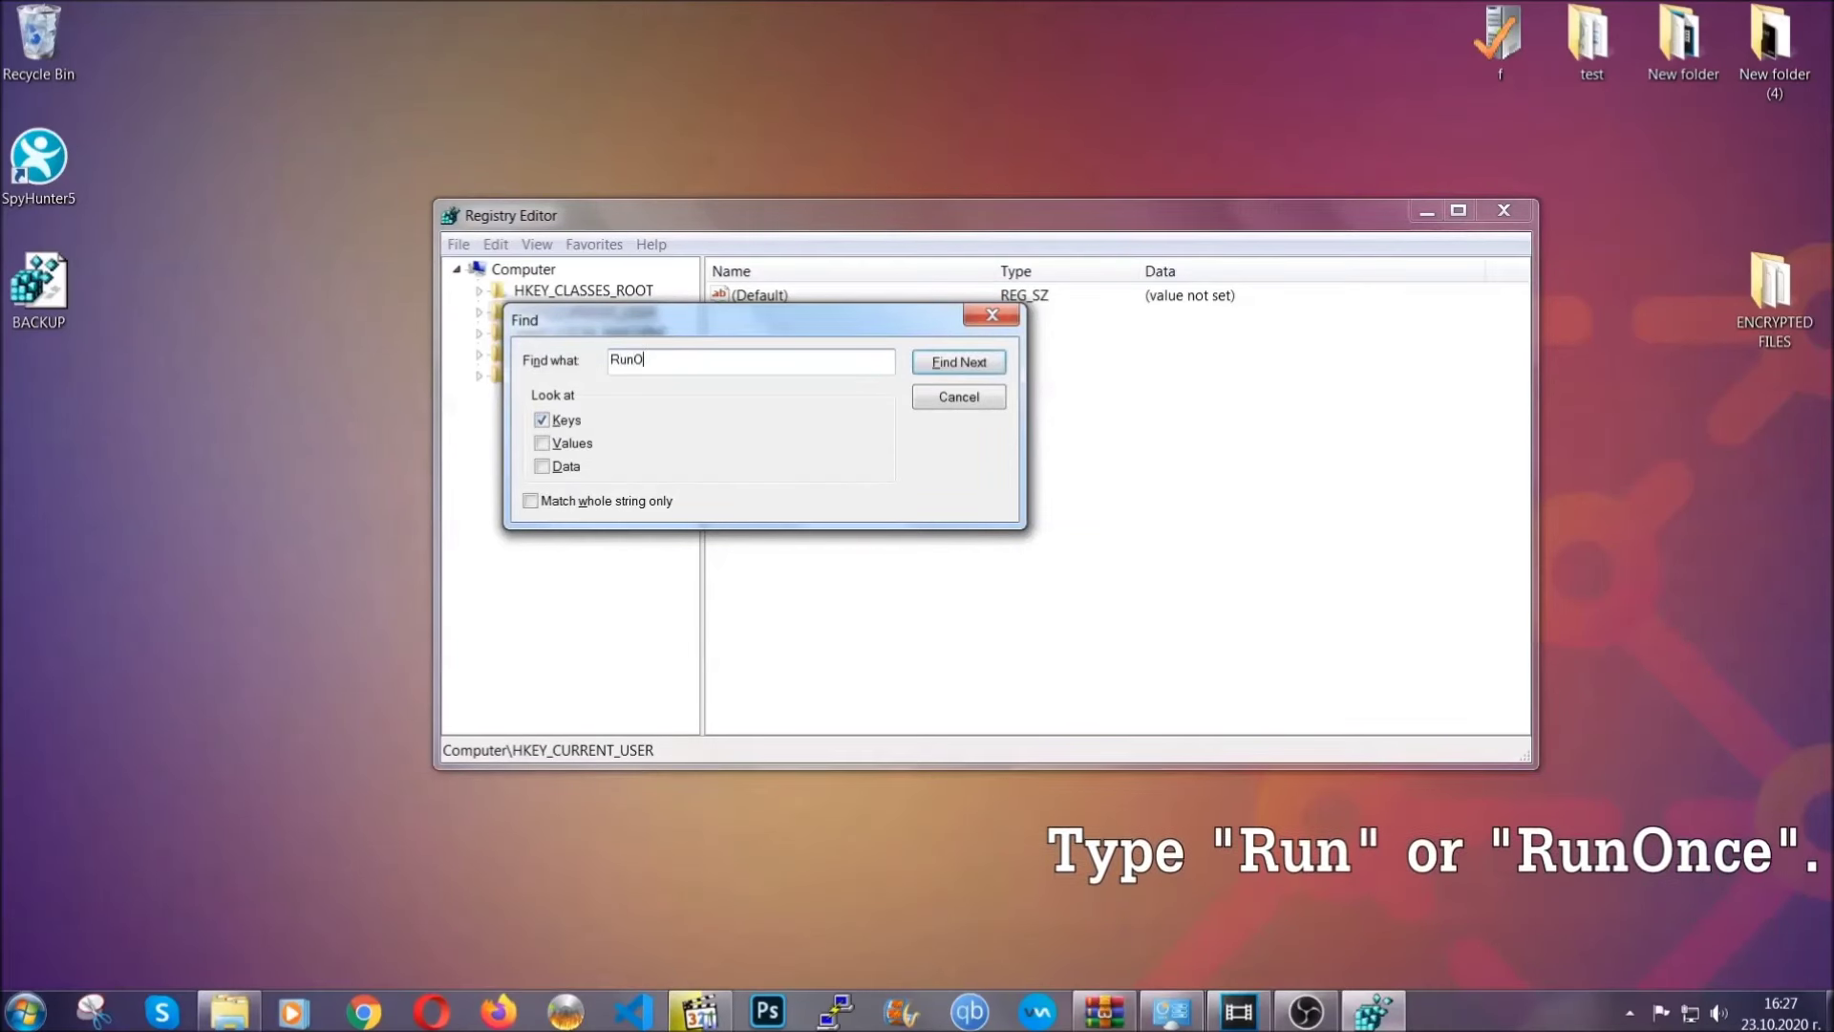
text(nce)
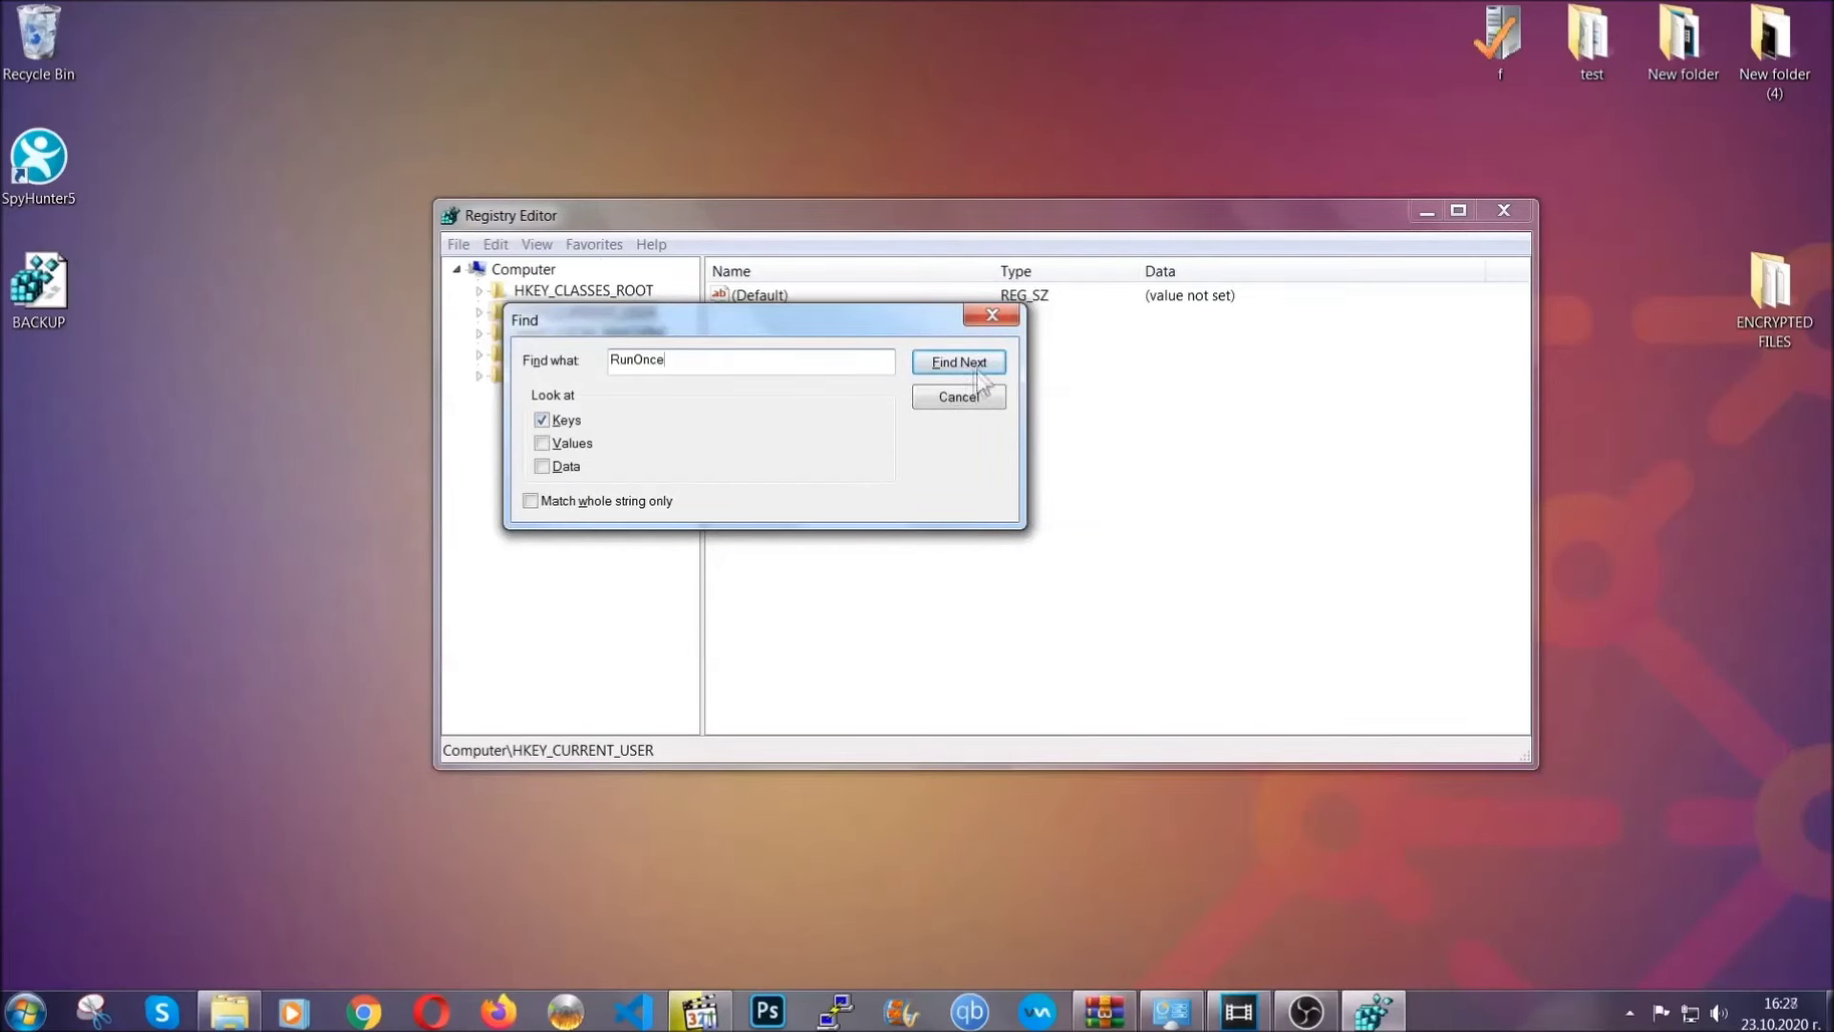
click(978, 369)
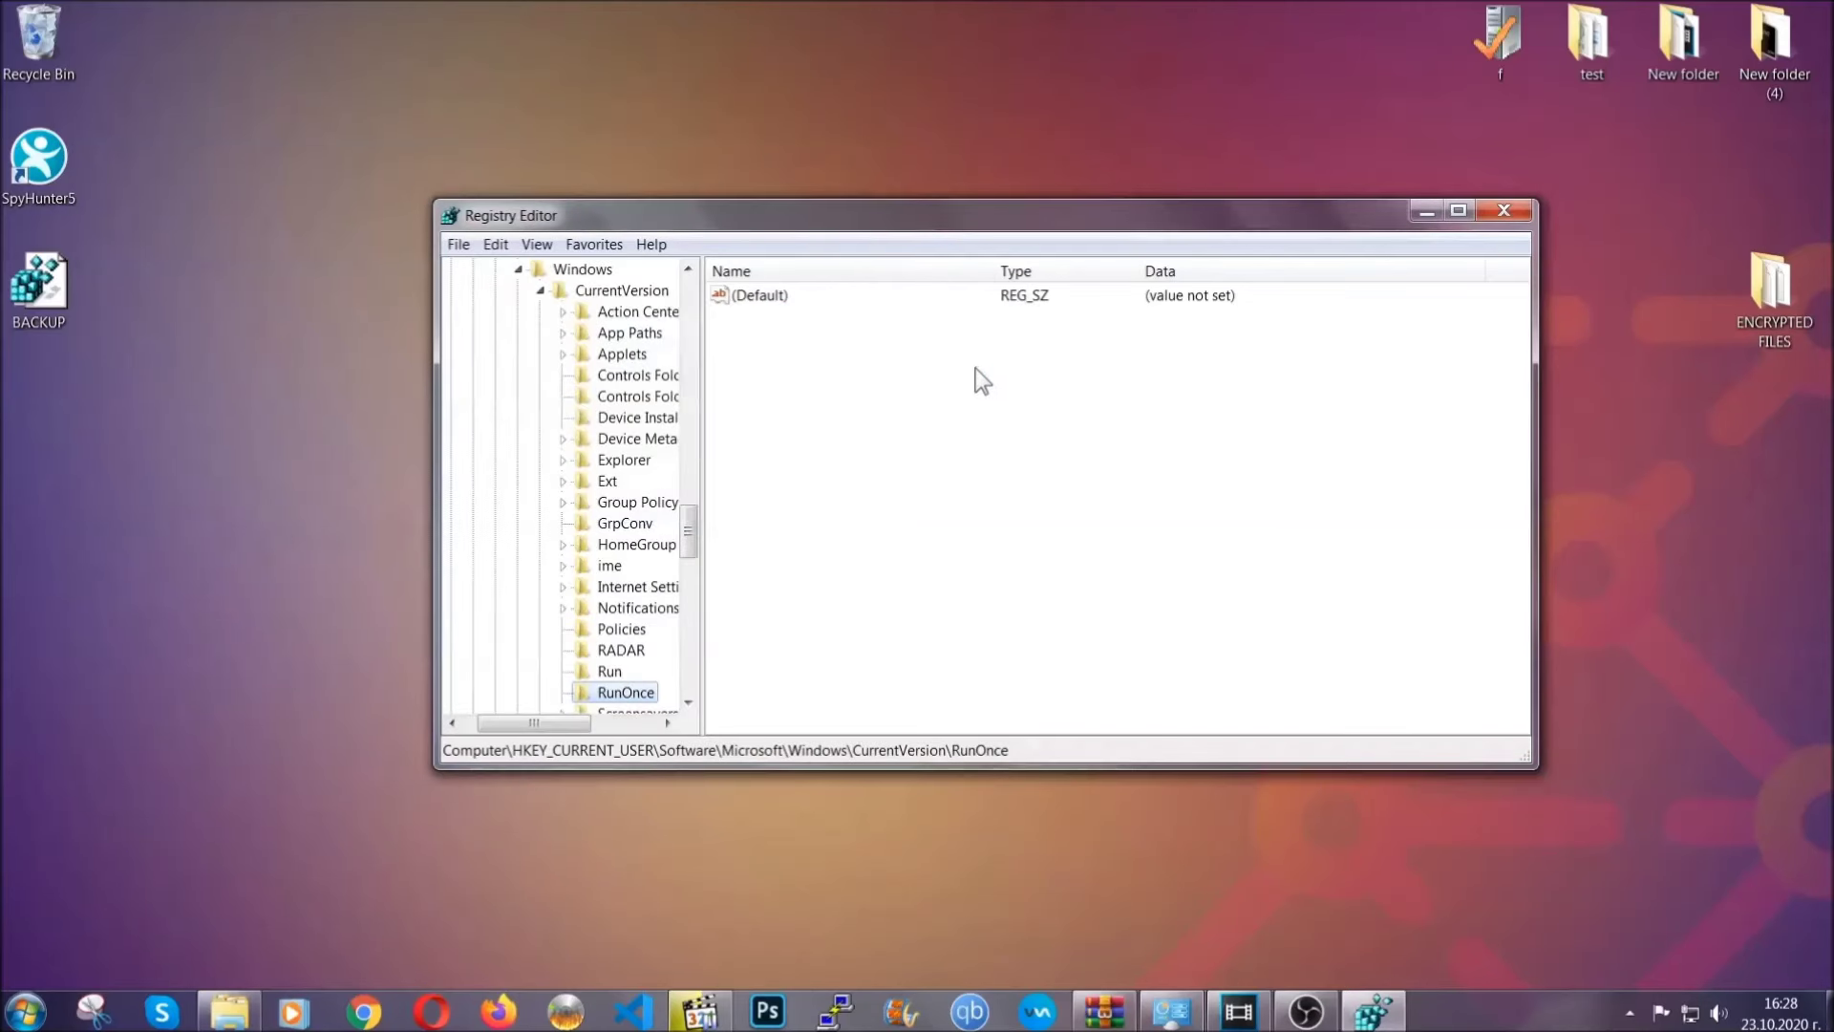
drag(697, 522, 689, 548)
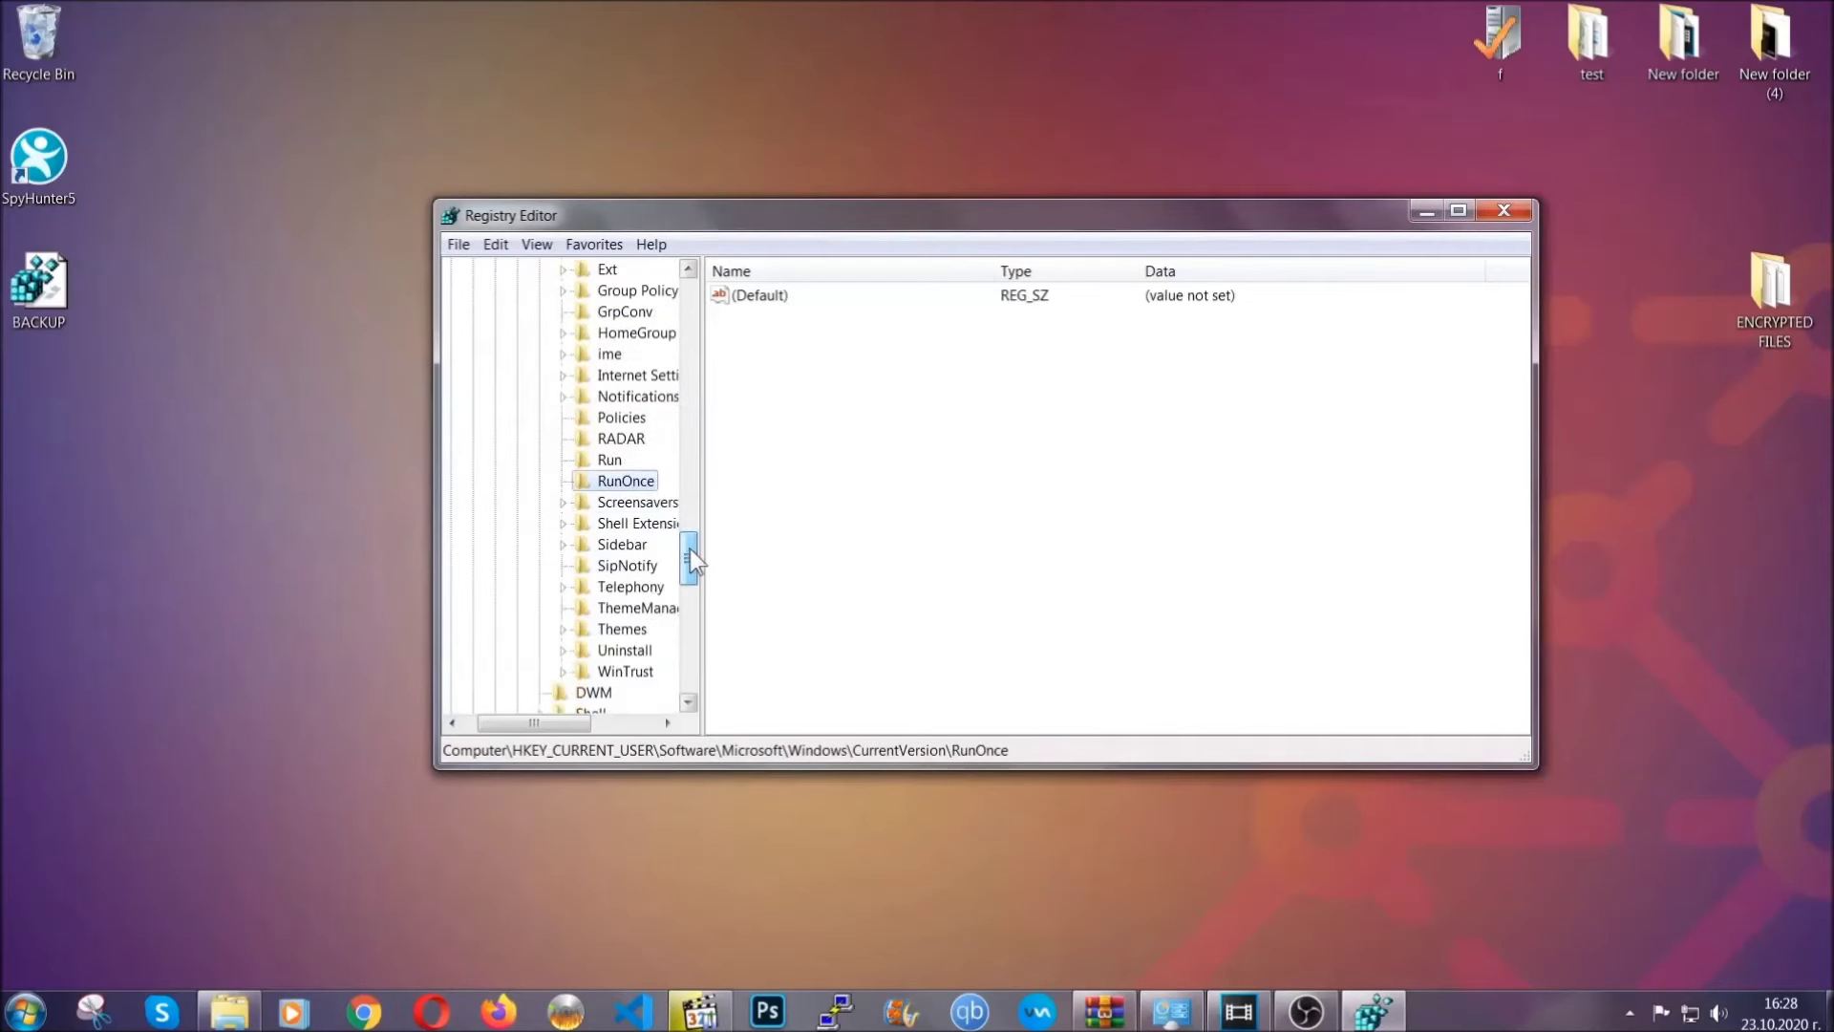
click(609, 460)
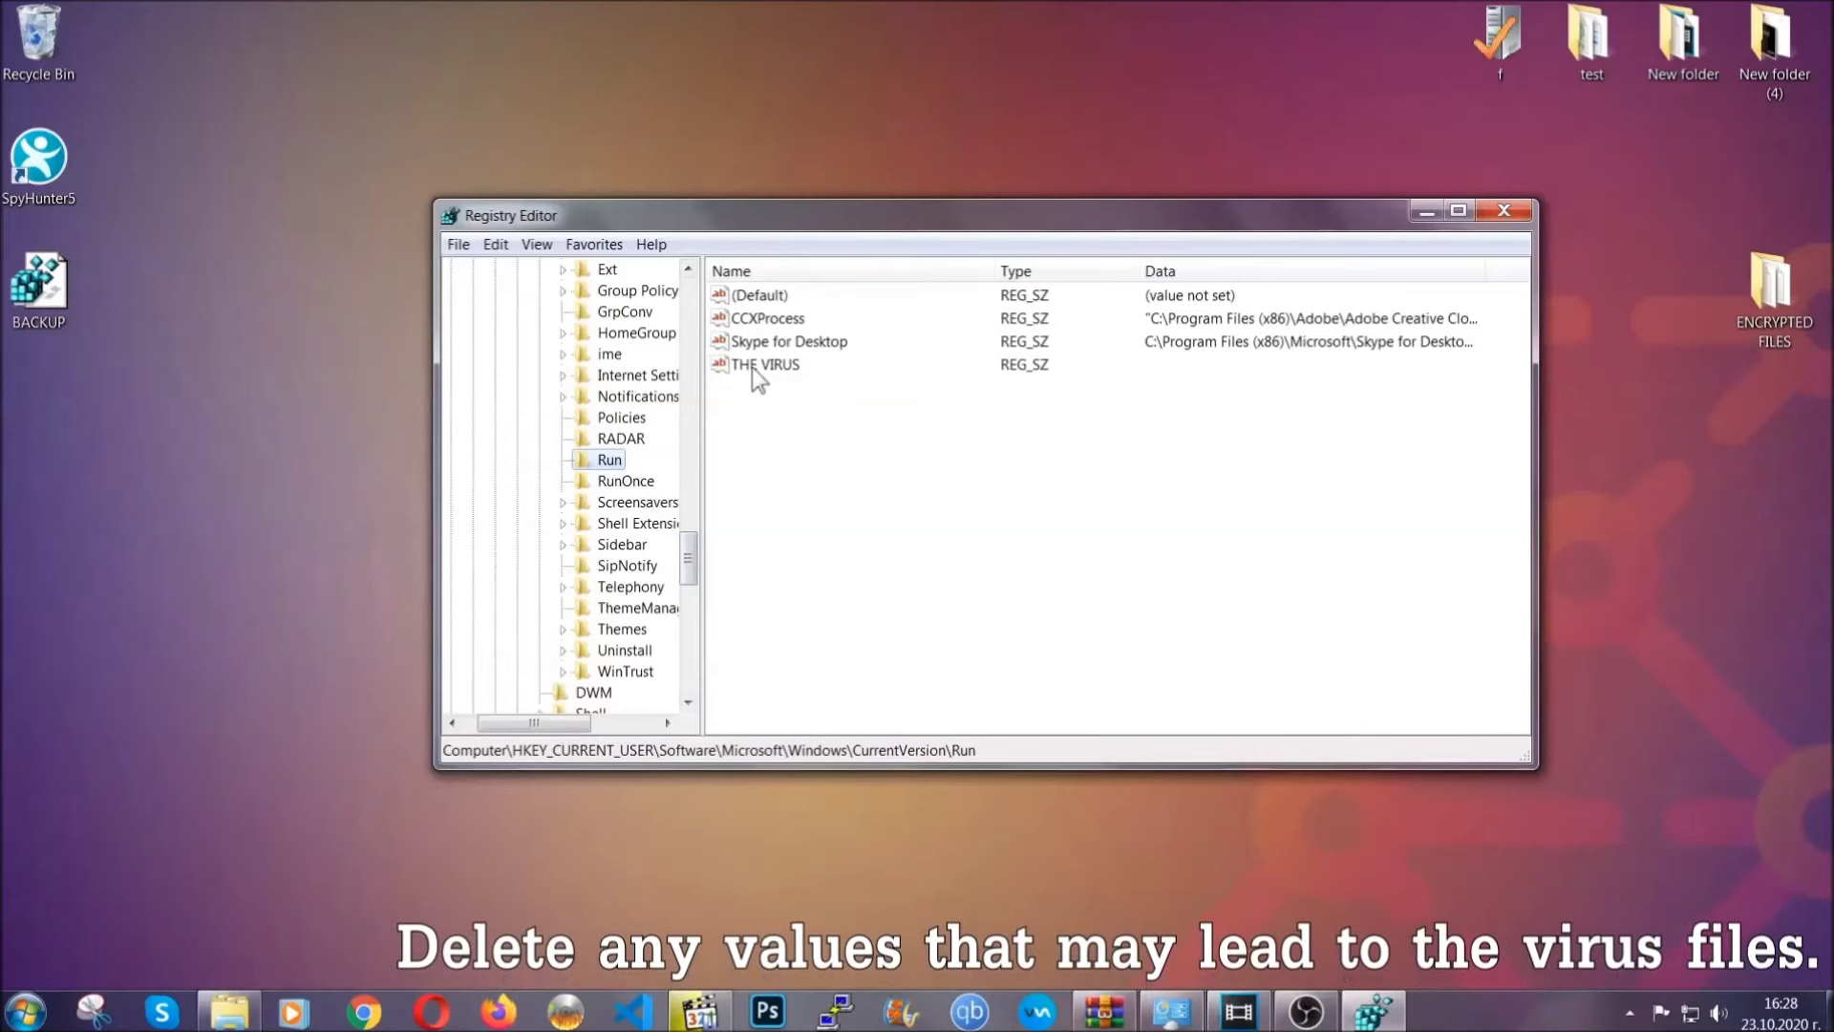
Permanently delete THE VIRUS startup value from the Run key, confirming the deletion
click(752, 367)
right_click(753, 368)
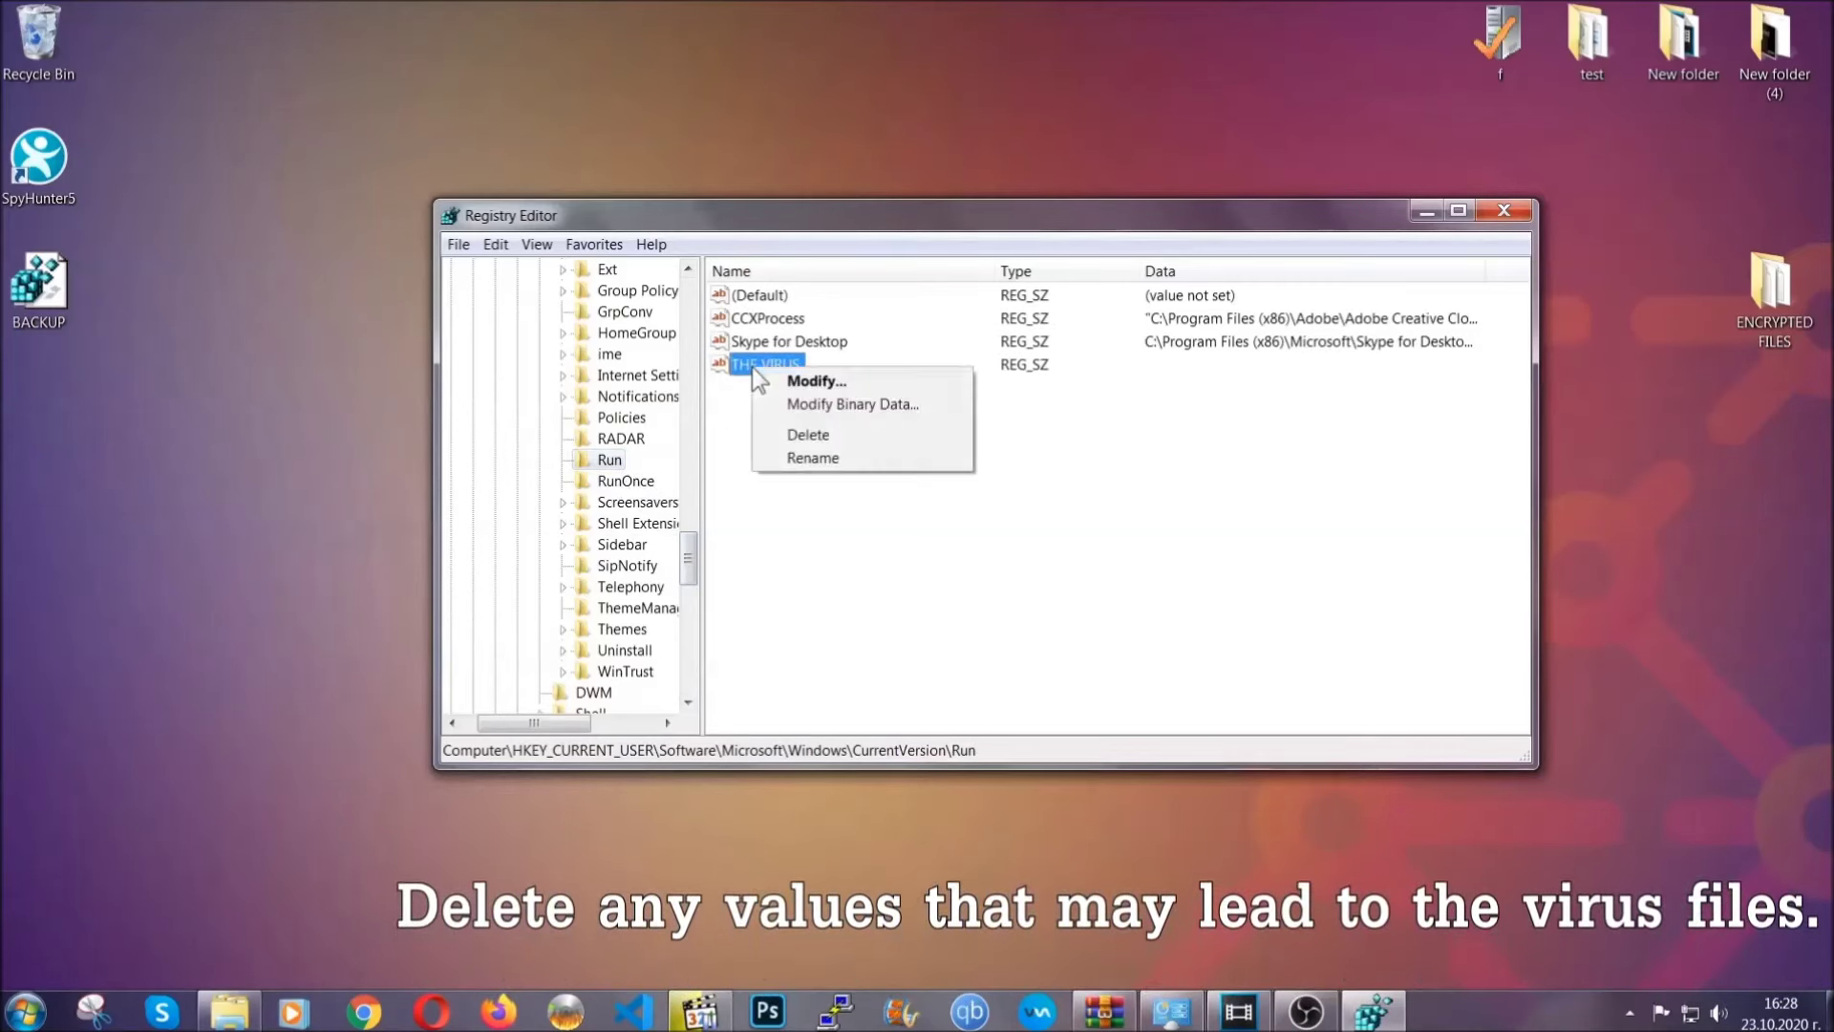
click(789, 434)
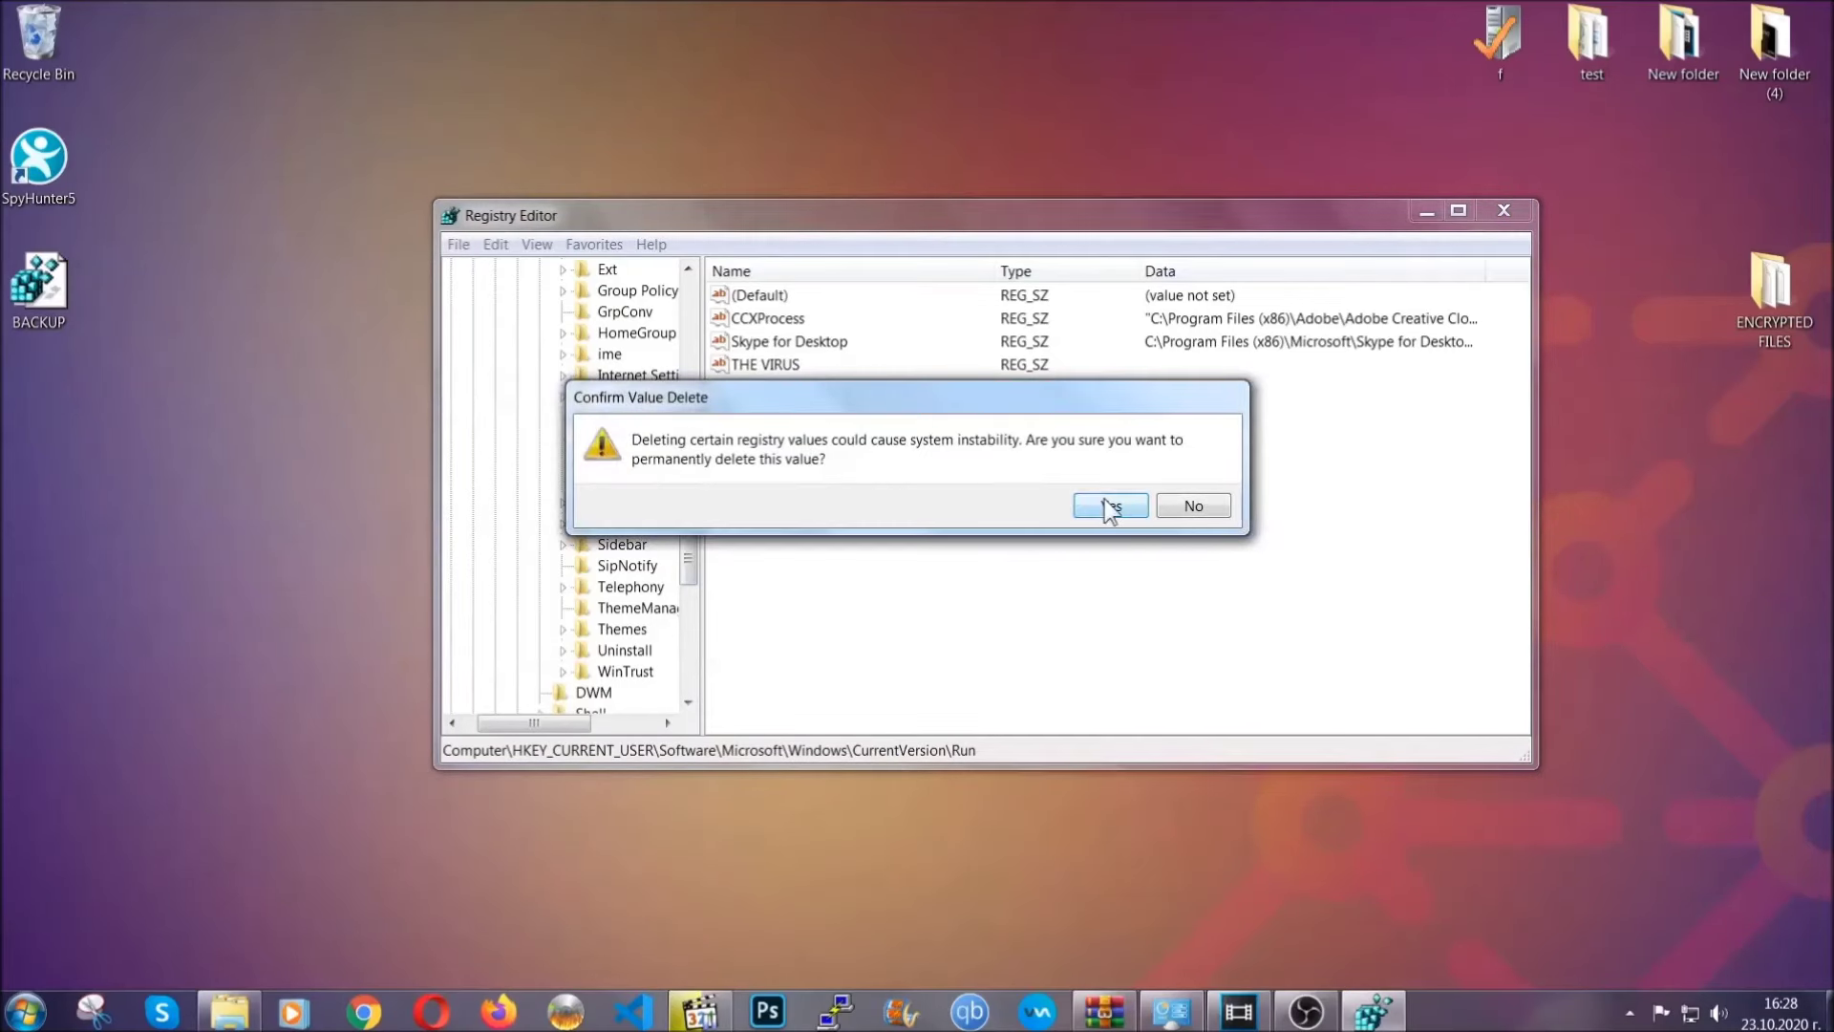
click(1109, 507)
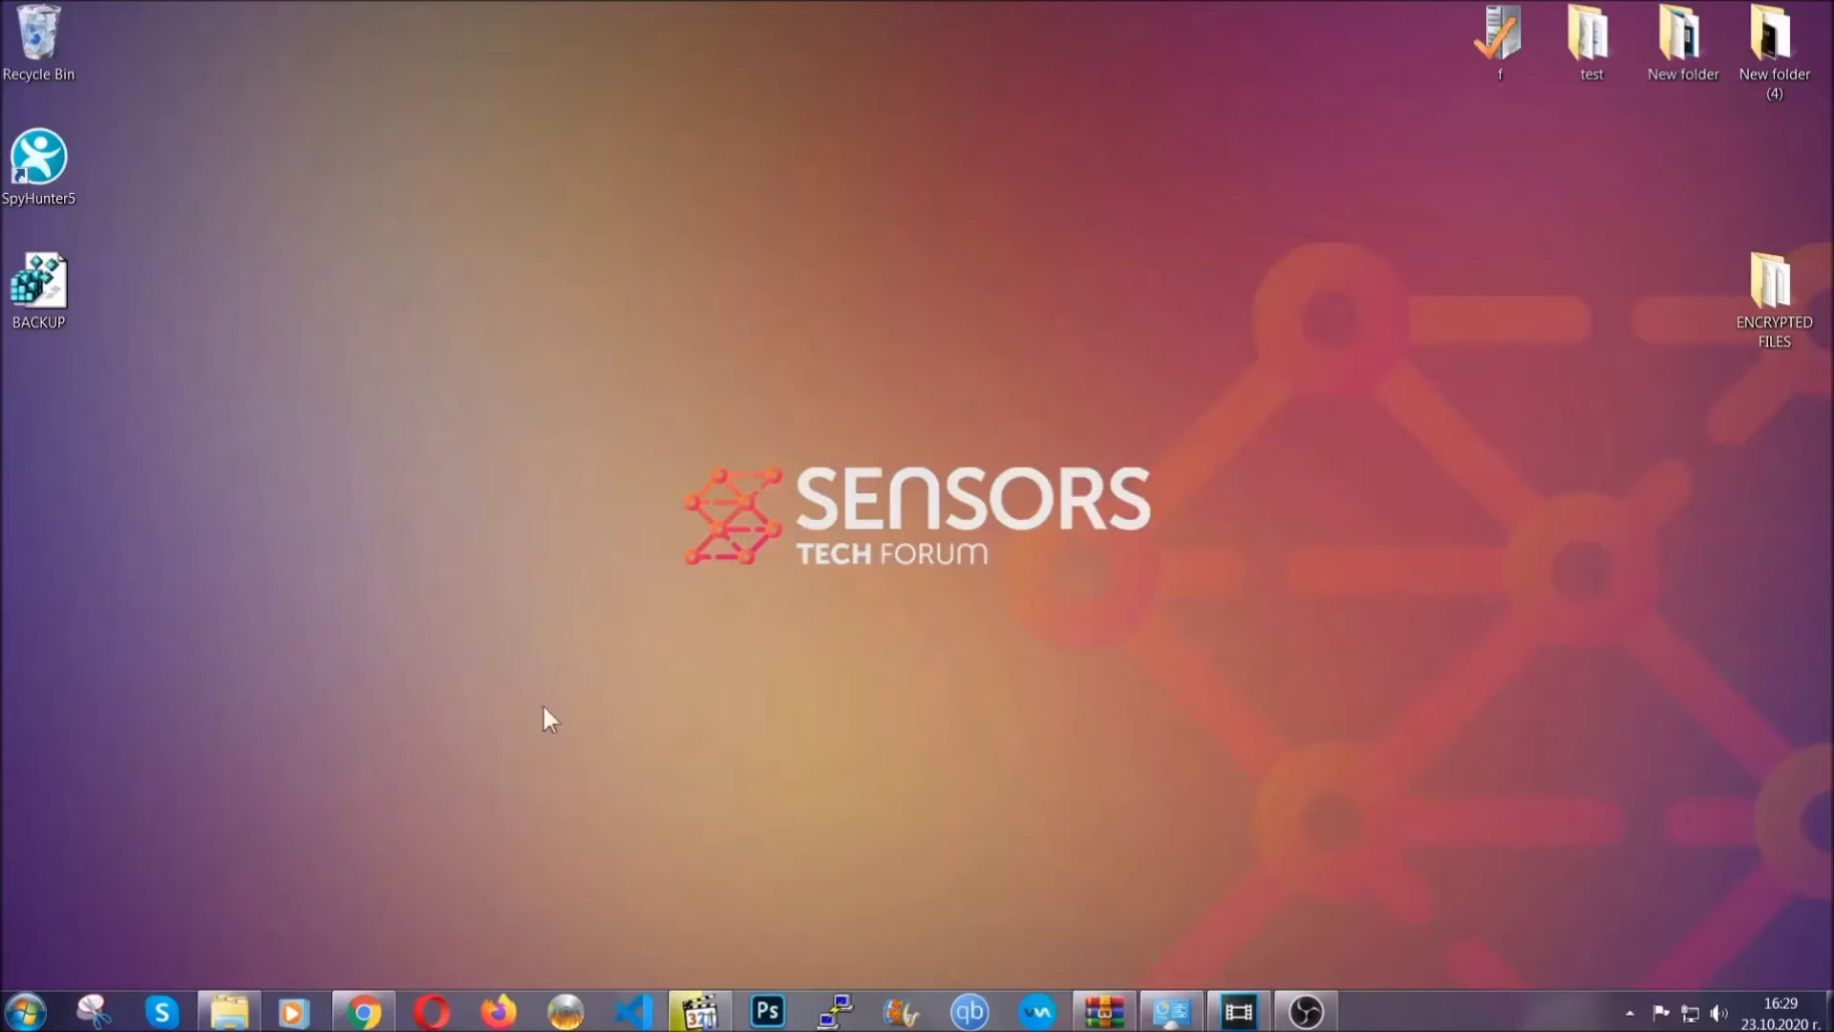
Bring the ransomware file-recovery article back up in Chrome
click(366, 1012)
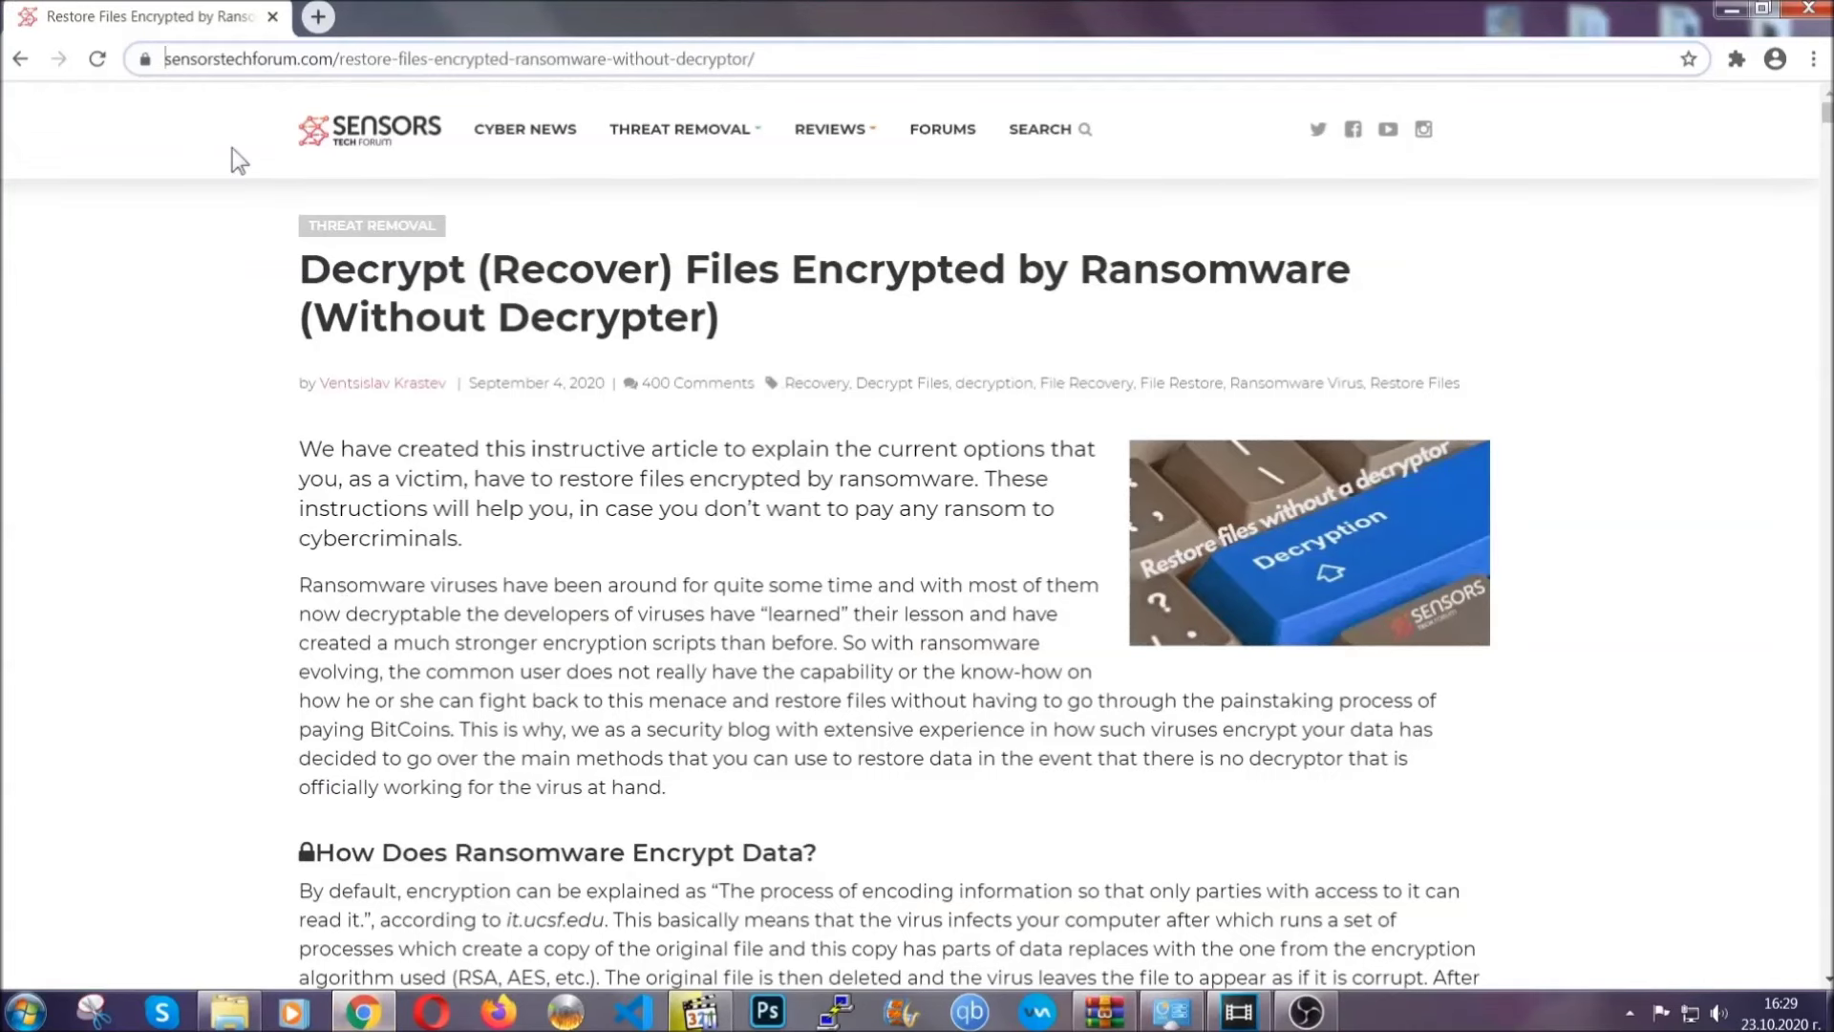
Highlight the recovery article's full web address in Chrome's address bar
click(169, 60)
drag(168, 59, 825, 65)
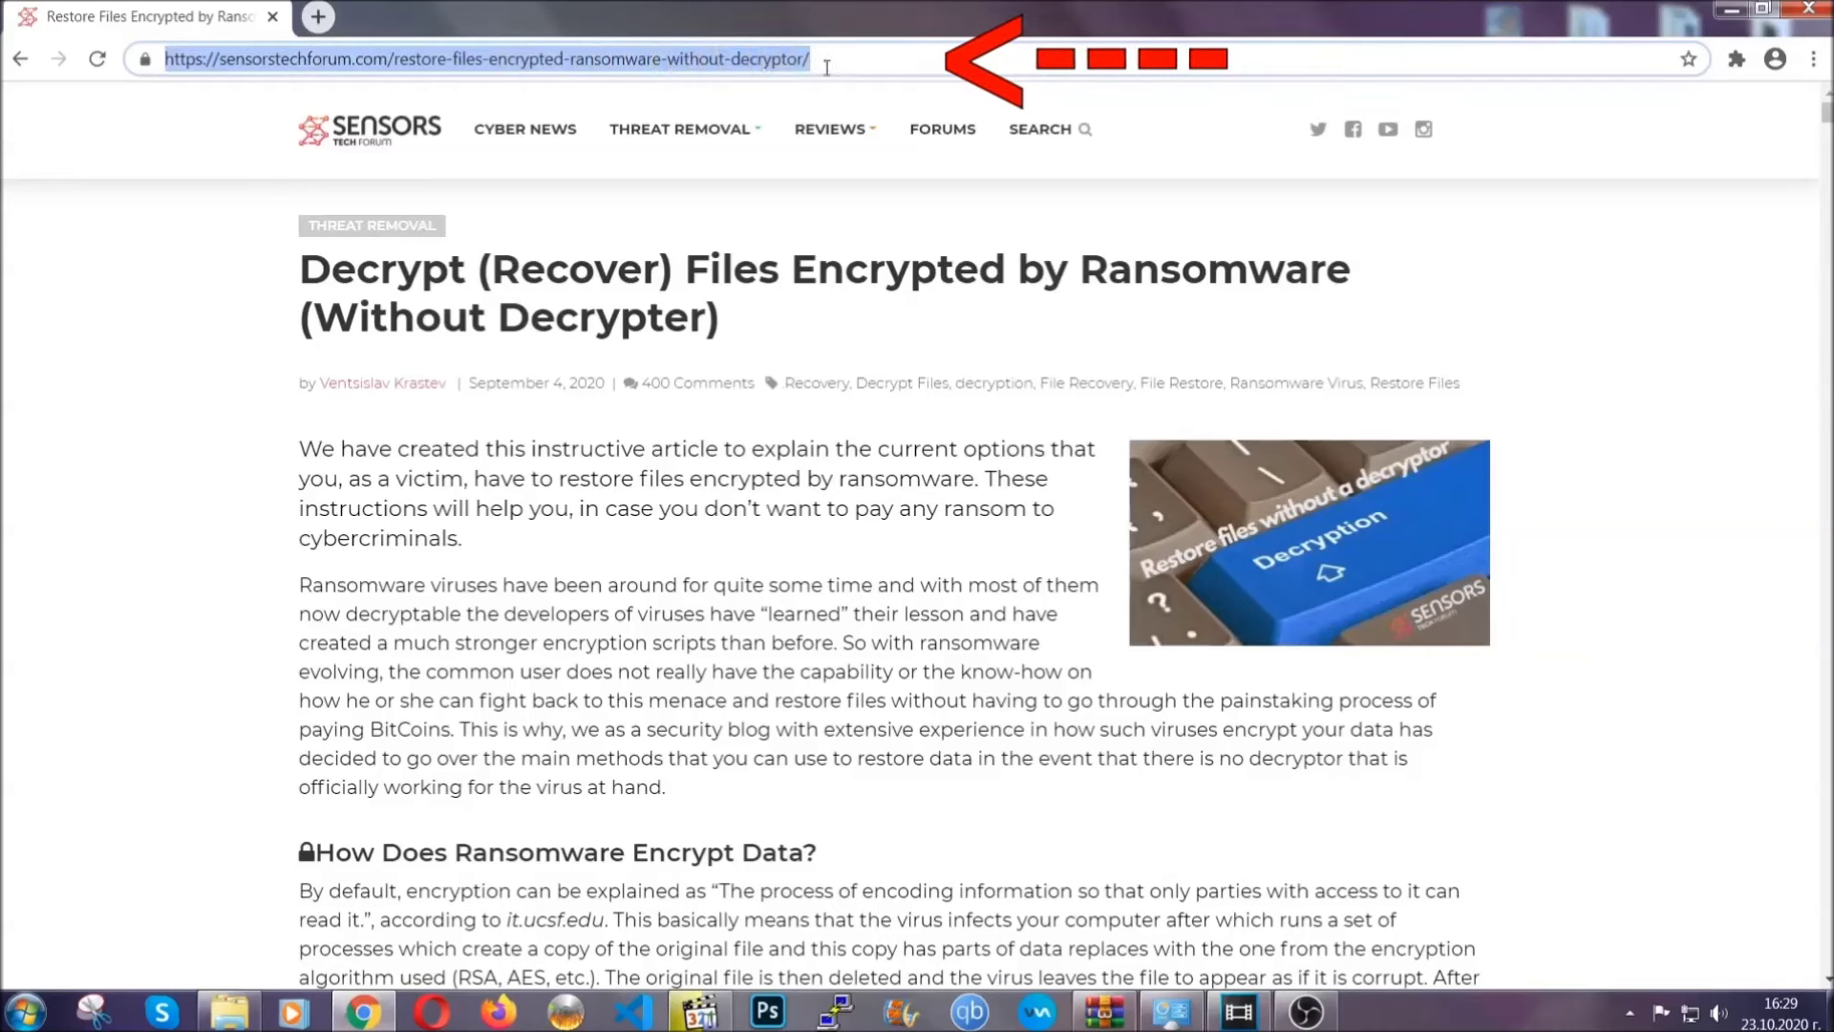
mouse_move(831, 130)
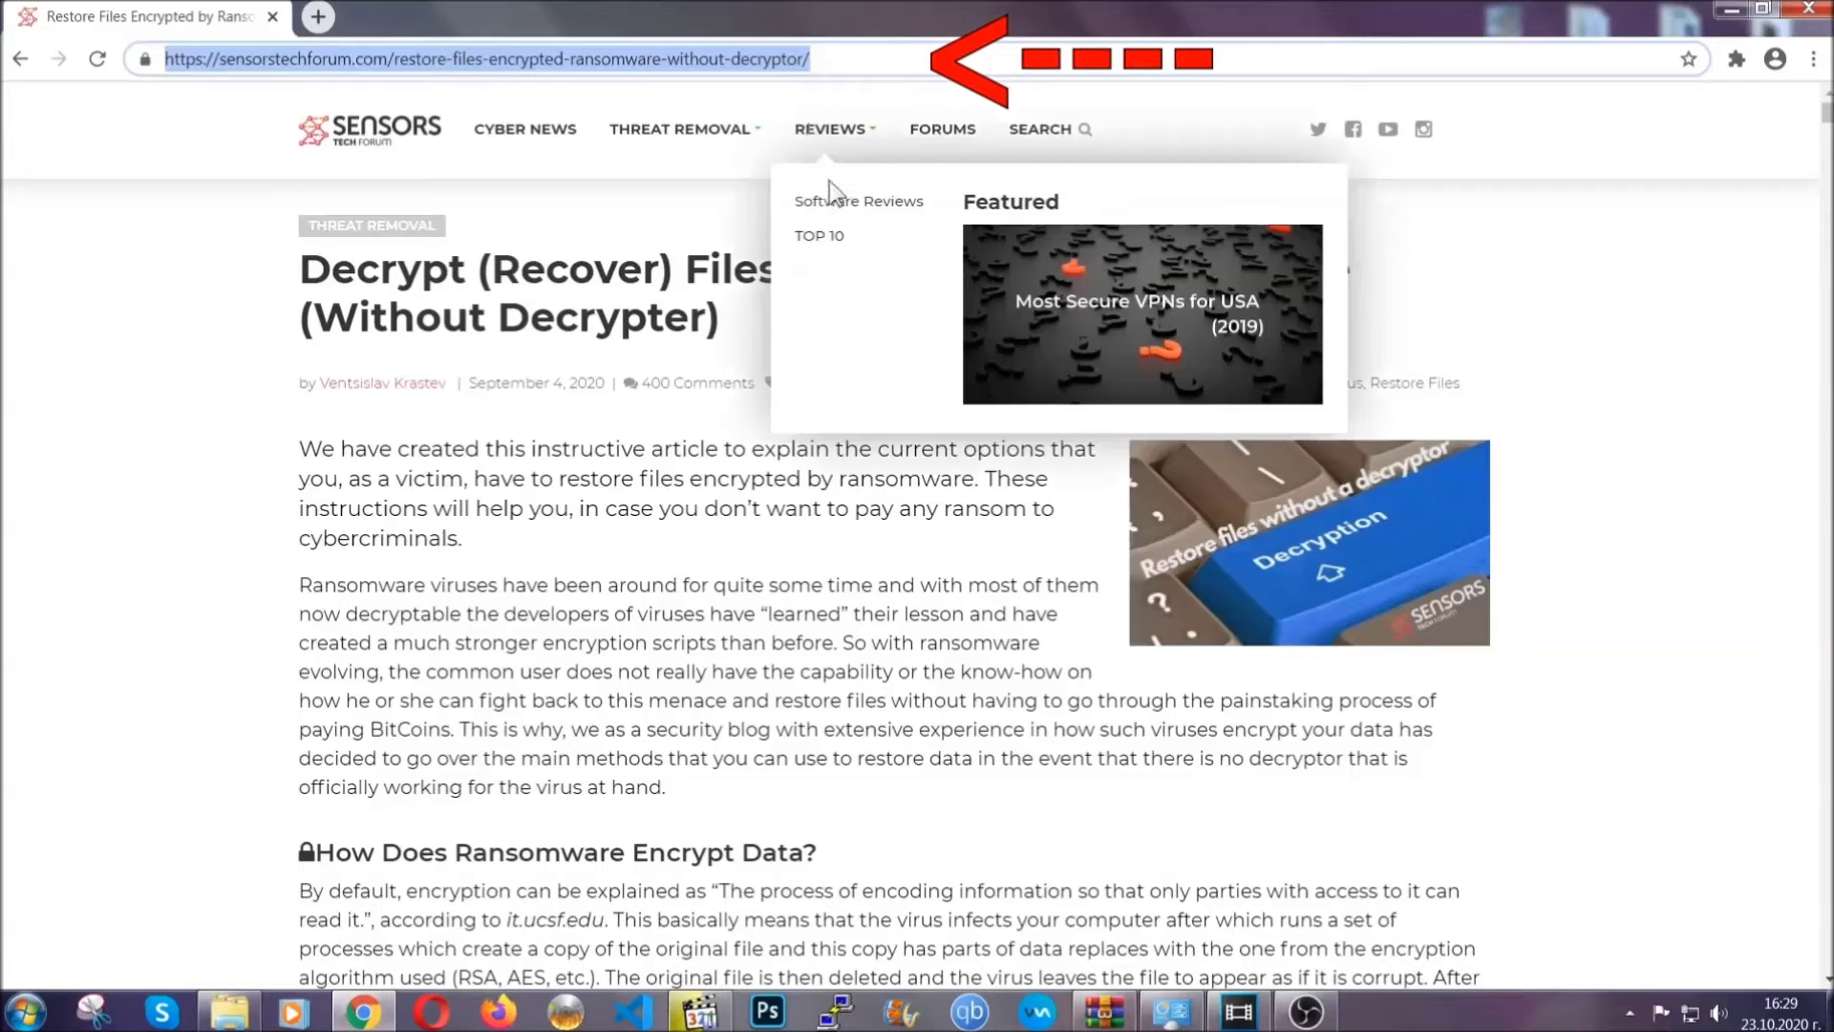
scroll(944, 519, down, 3)
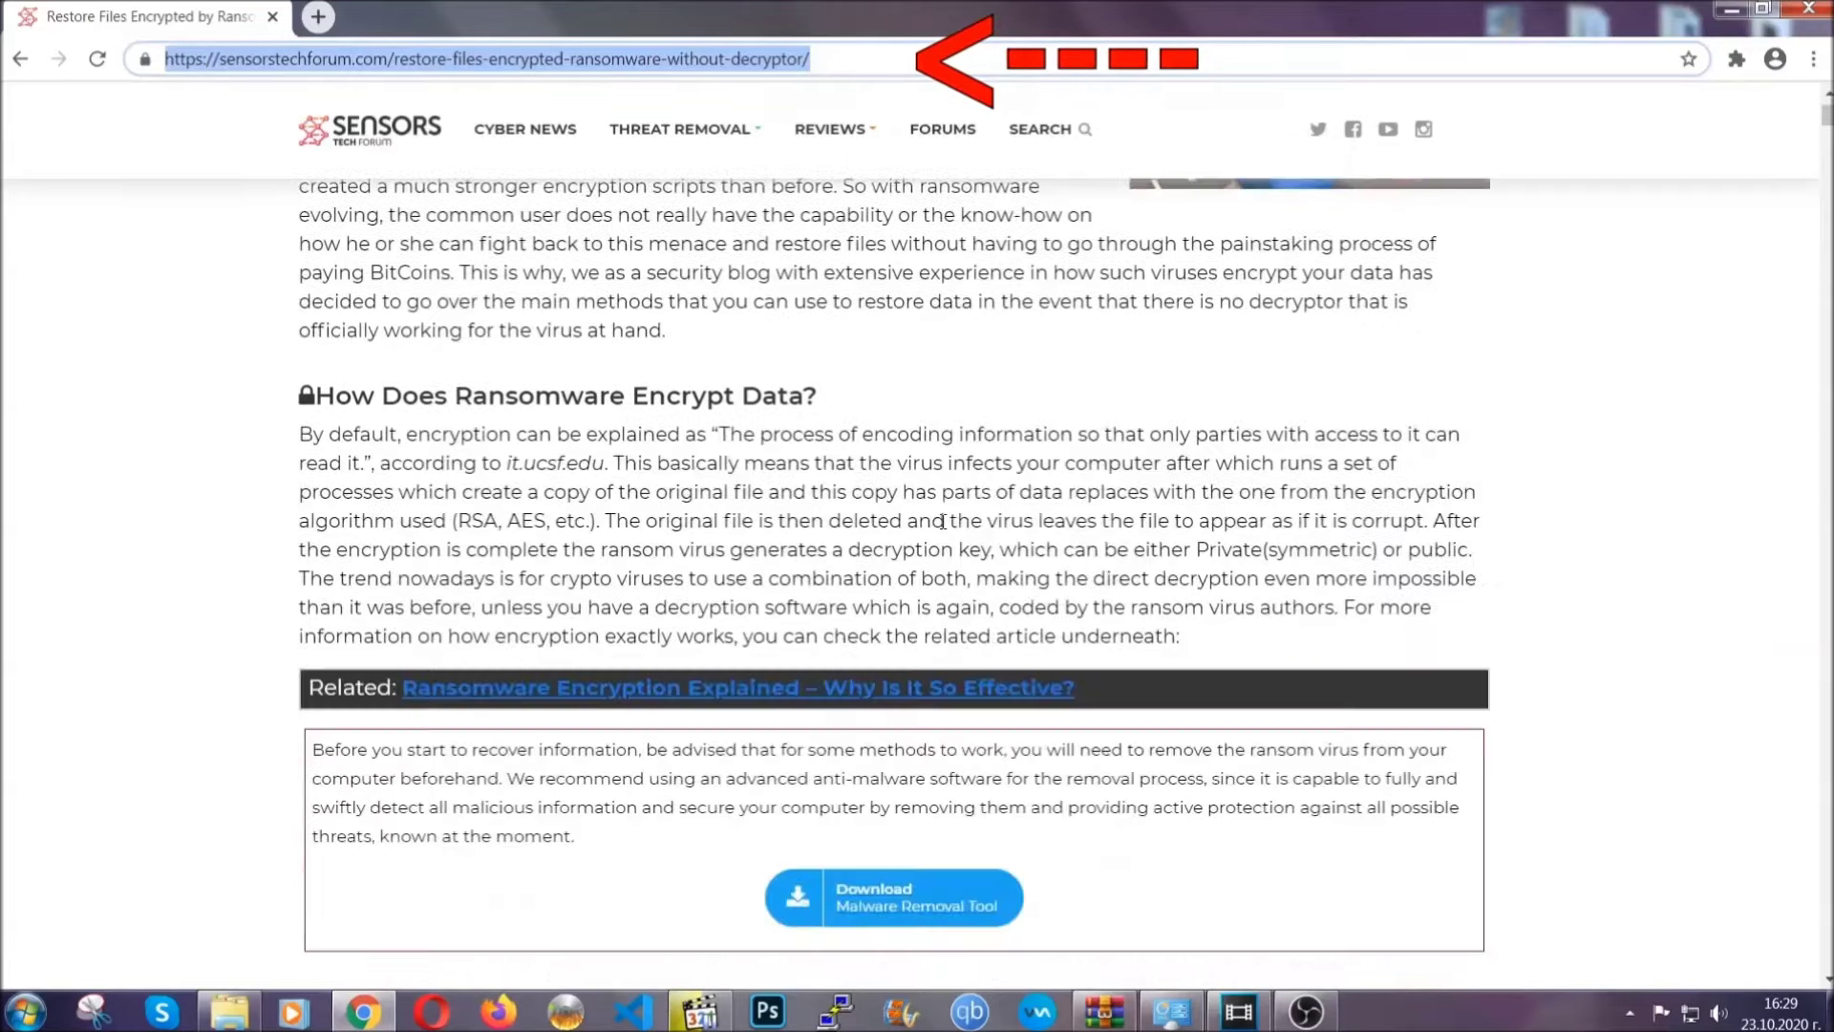
scroll(942, 519, down, 2)
scroll(943, 521, down, 1)
scroll(943, 522, down, 2)
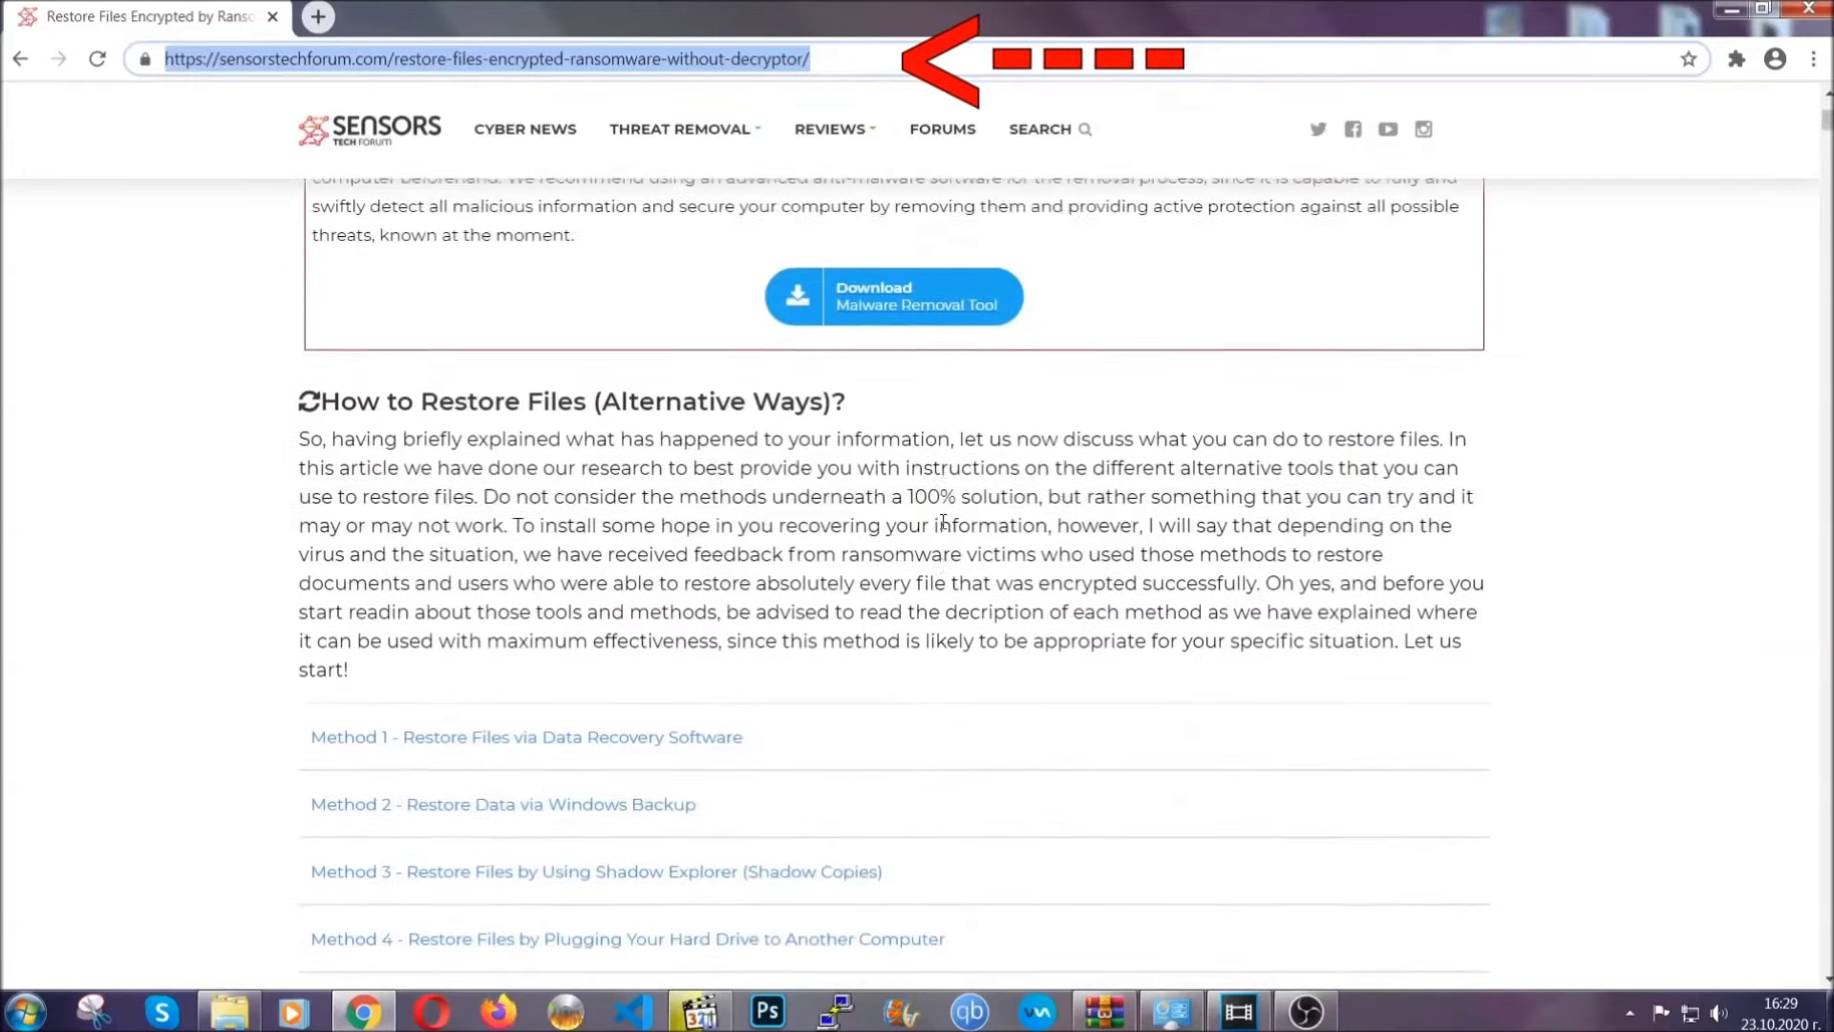
scroll(942, 522, down, 1)
scroll(946, 527, down, 1)
scroll(917, 531, down, 1)
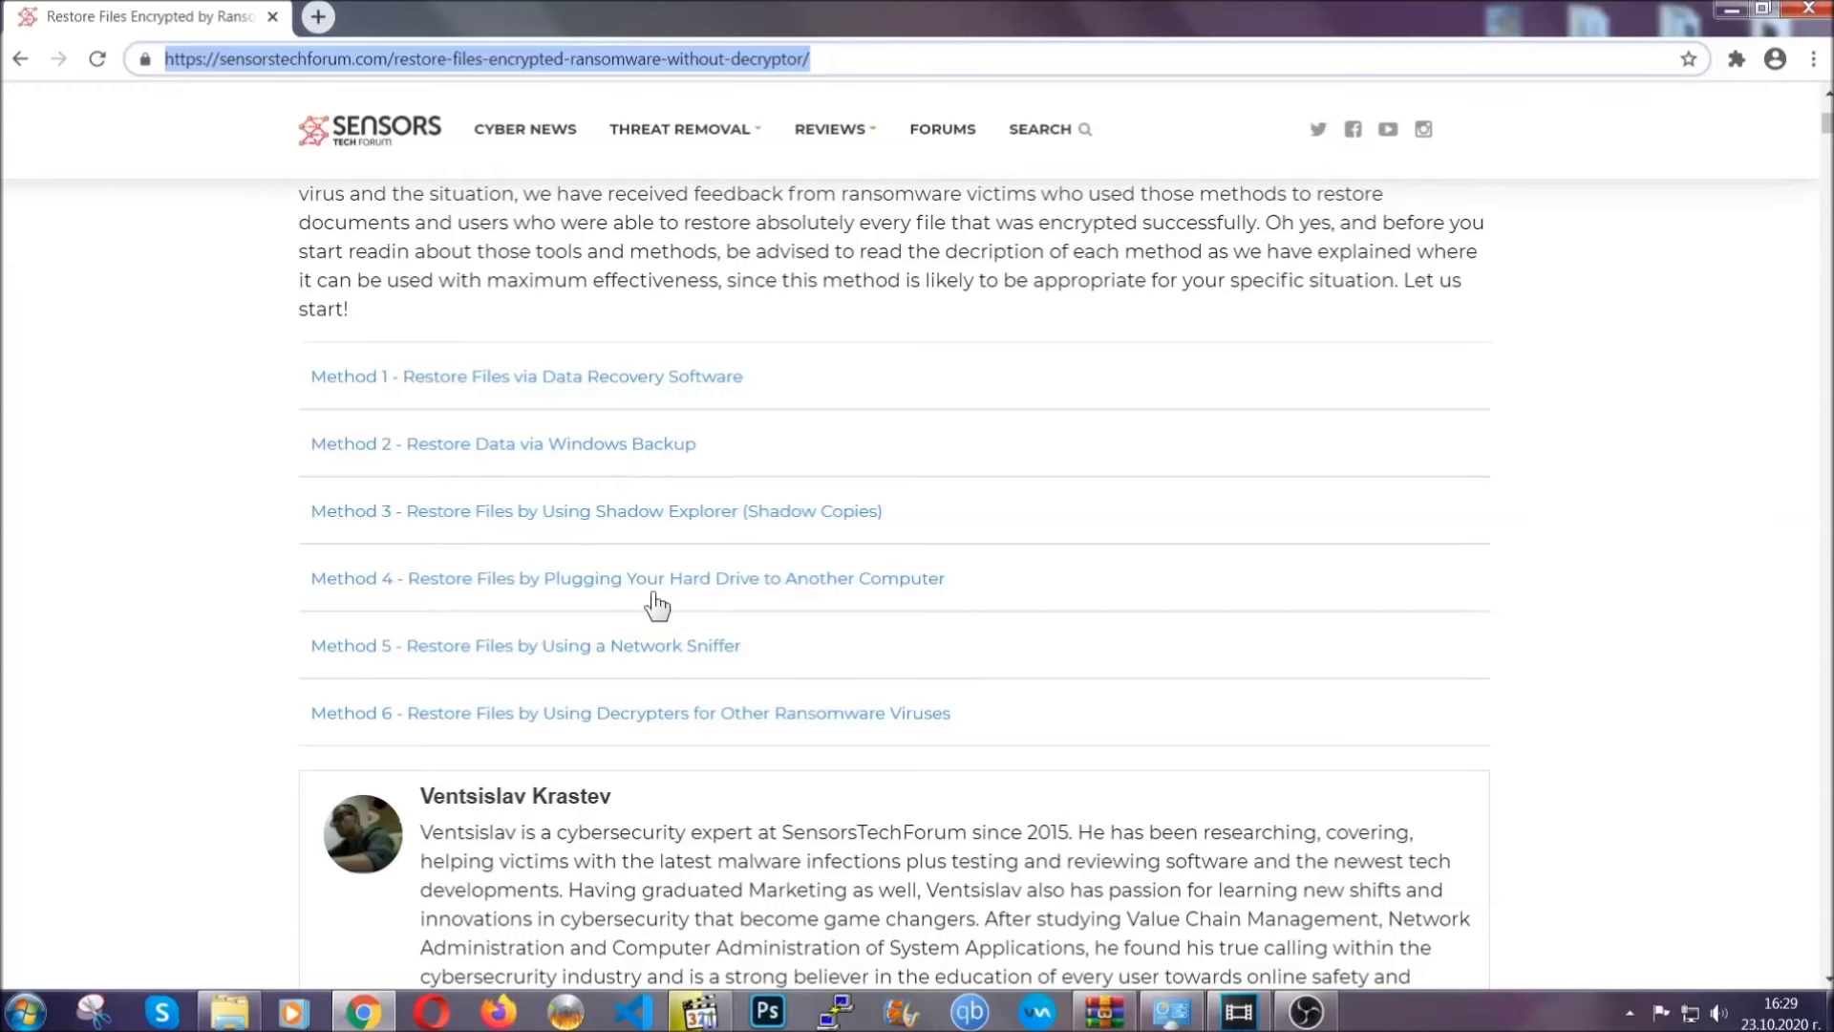
Expand Method 2, Restore Data via Windows Backup, and highlight its summary details
click(570, 442)
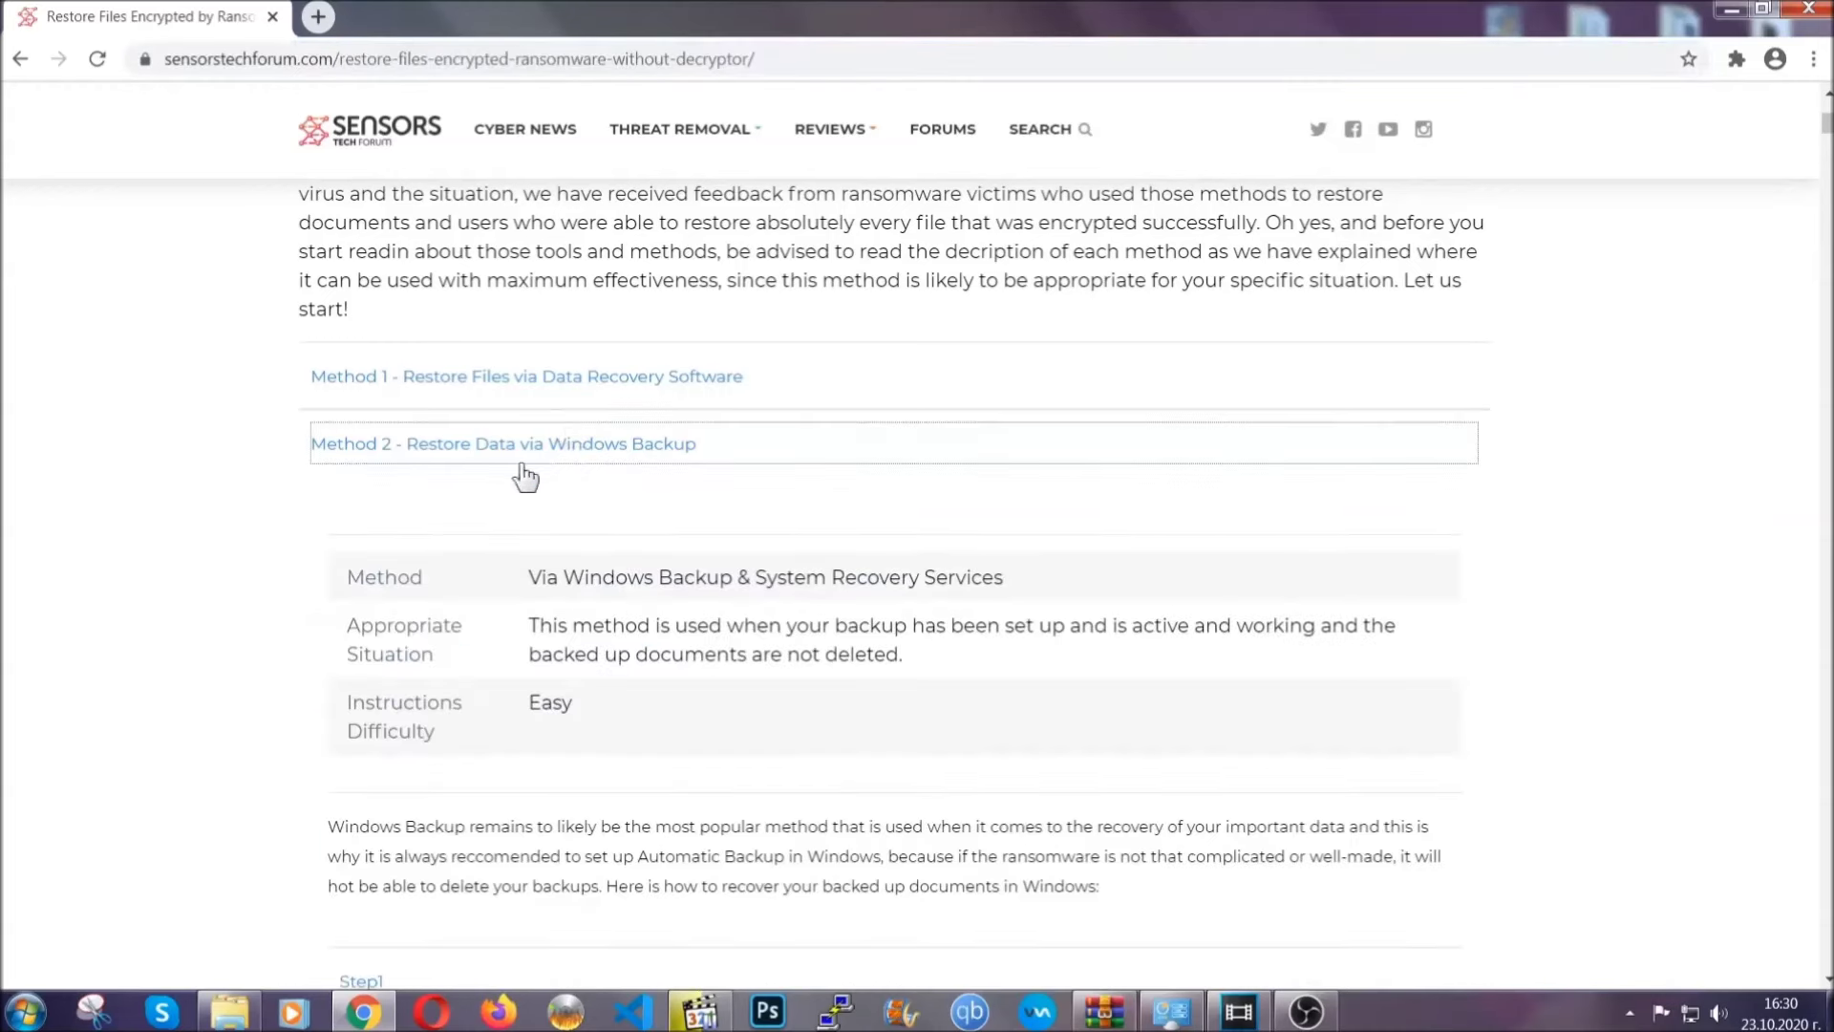
drag(531, 567, 646, 724)
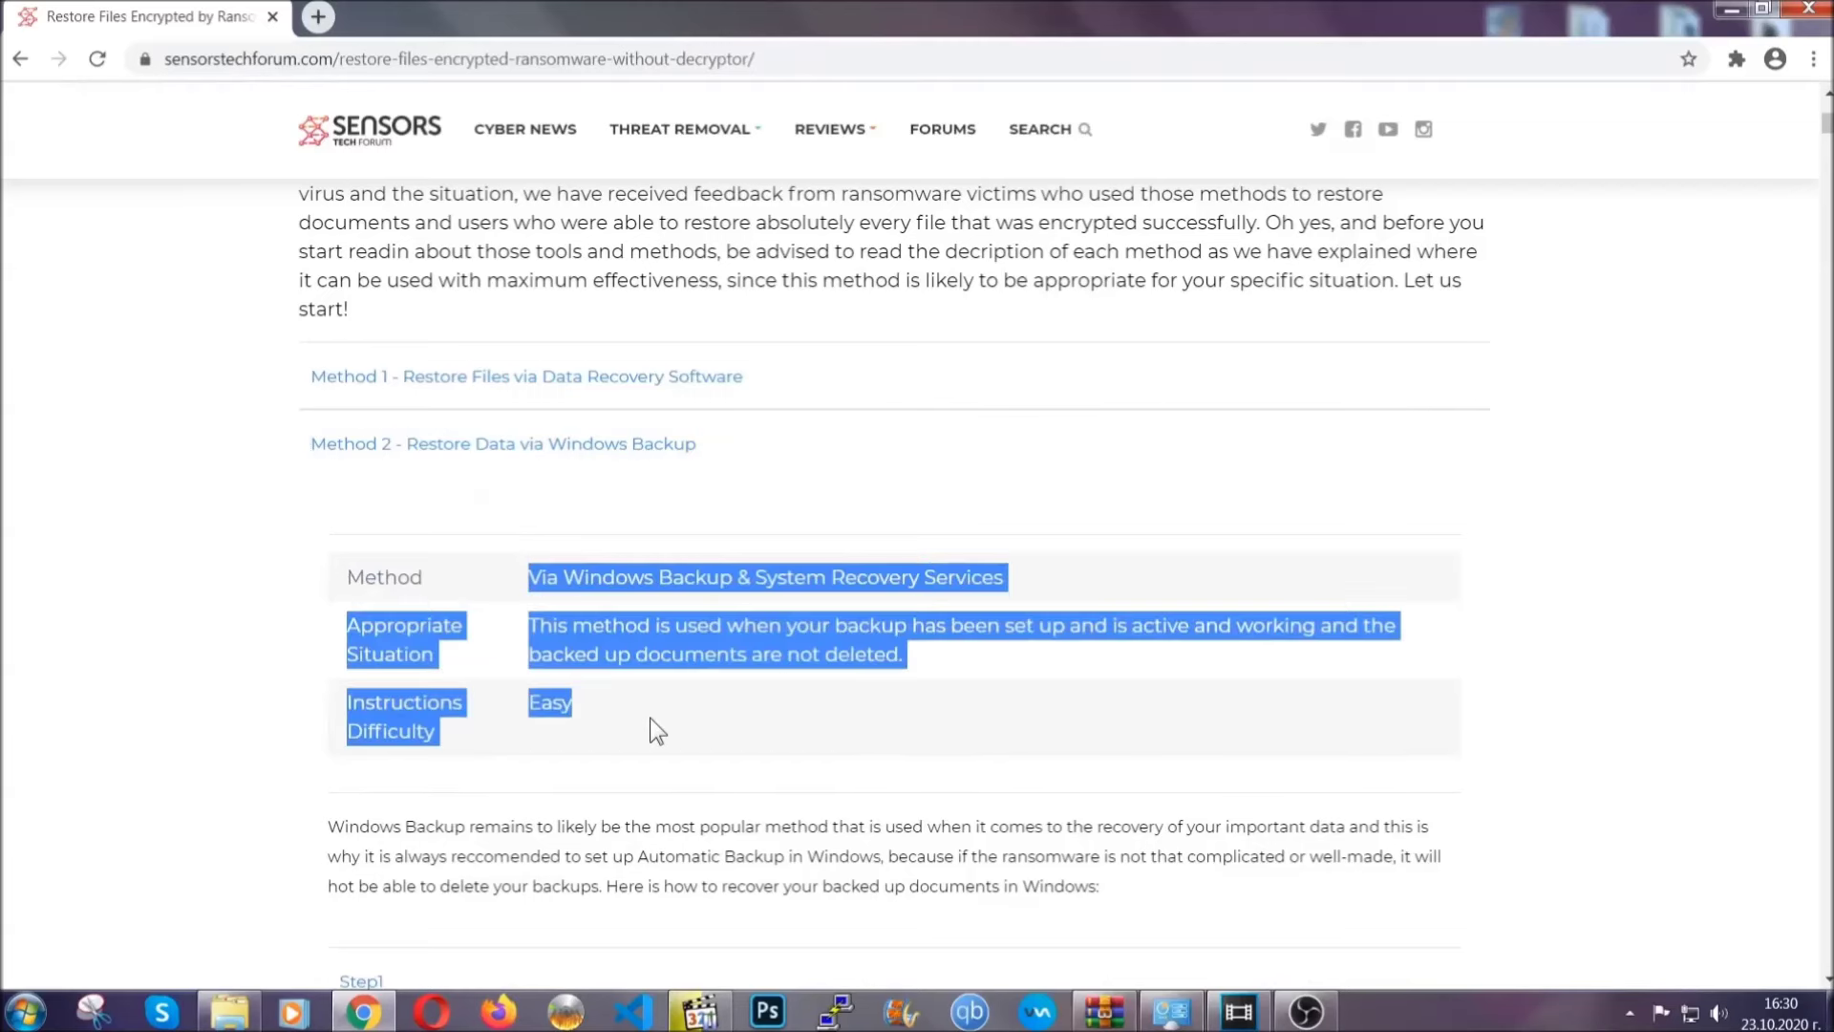
click(649, 718)
scroll(654, 723, down, 2)
scroll(656, 724, down, 1)
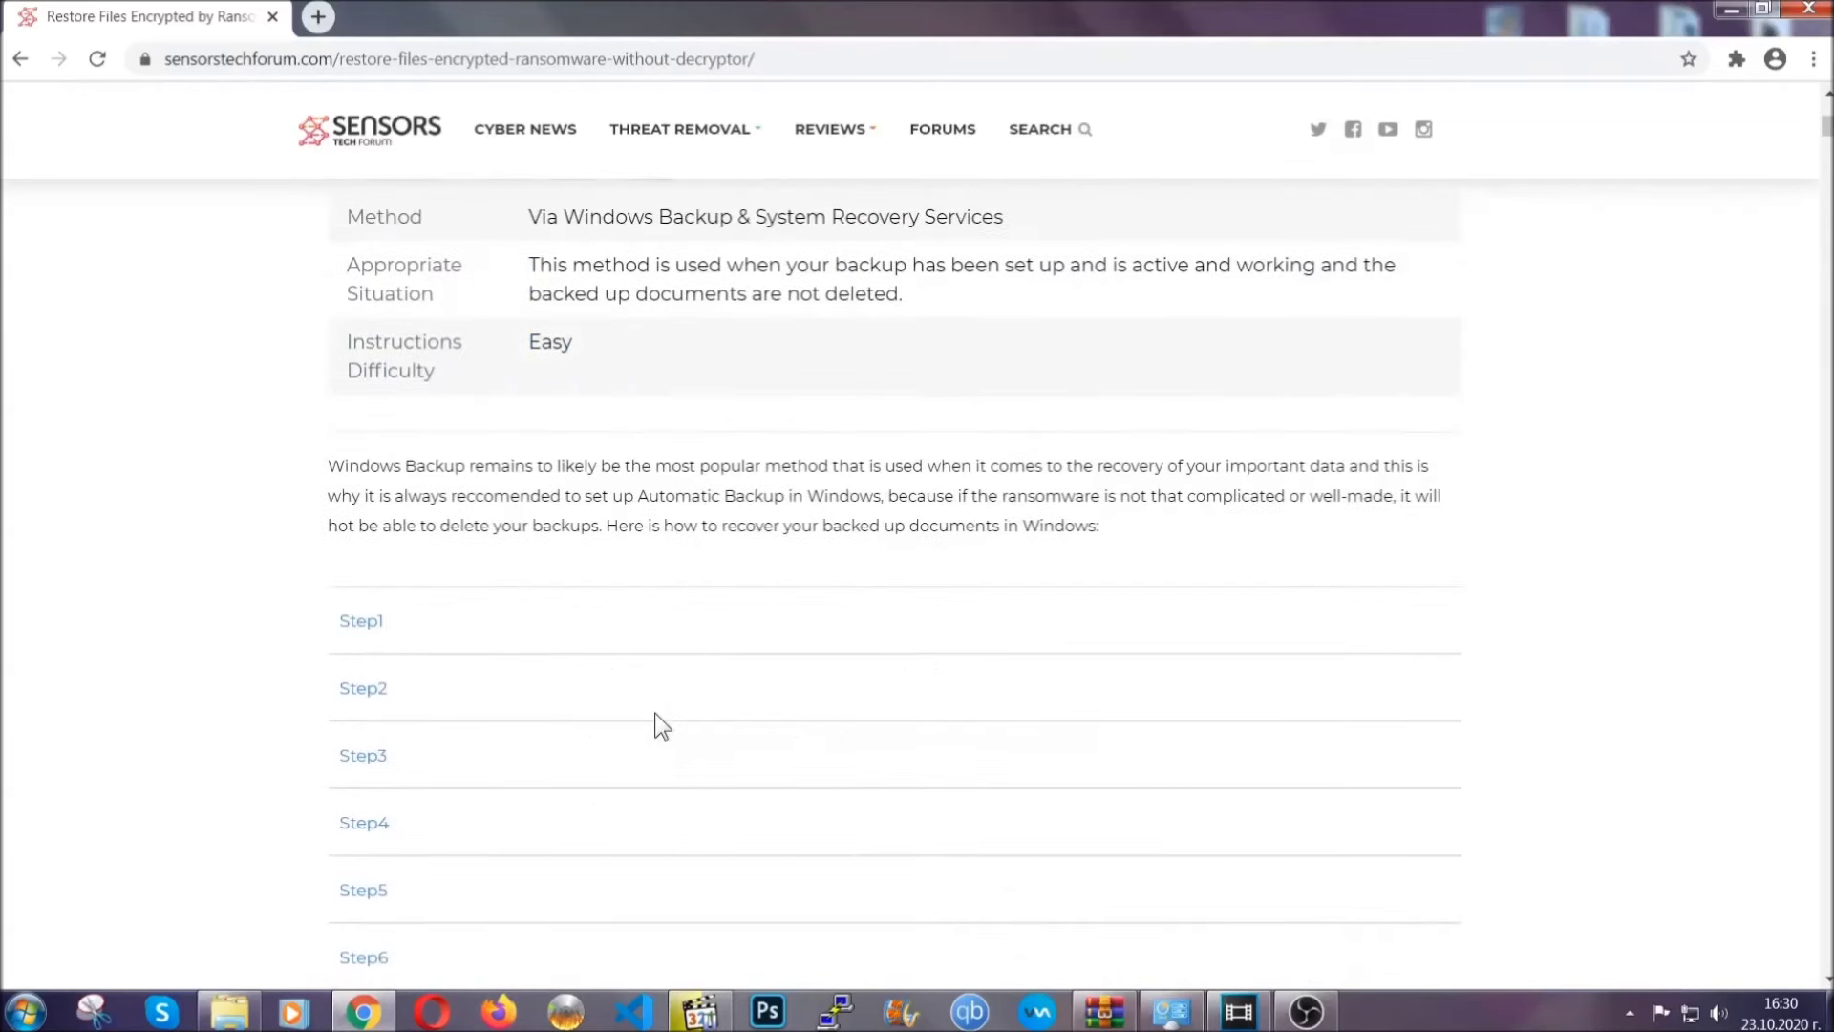
scroll(655, 724, down, 1)
Expand Steps 1–3 of the Windows Backup method, then minimize the browser to the desktop
click(377, 502)
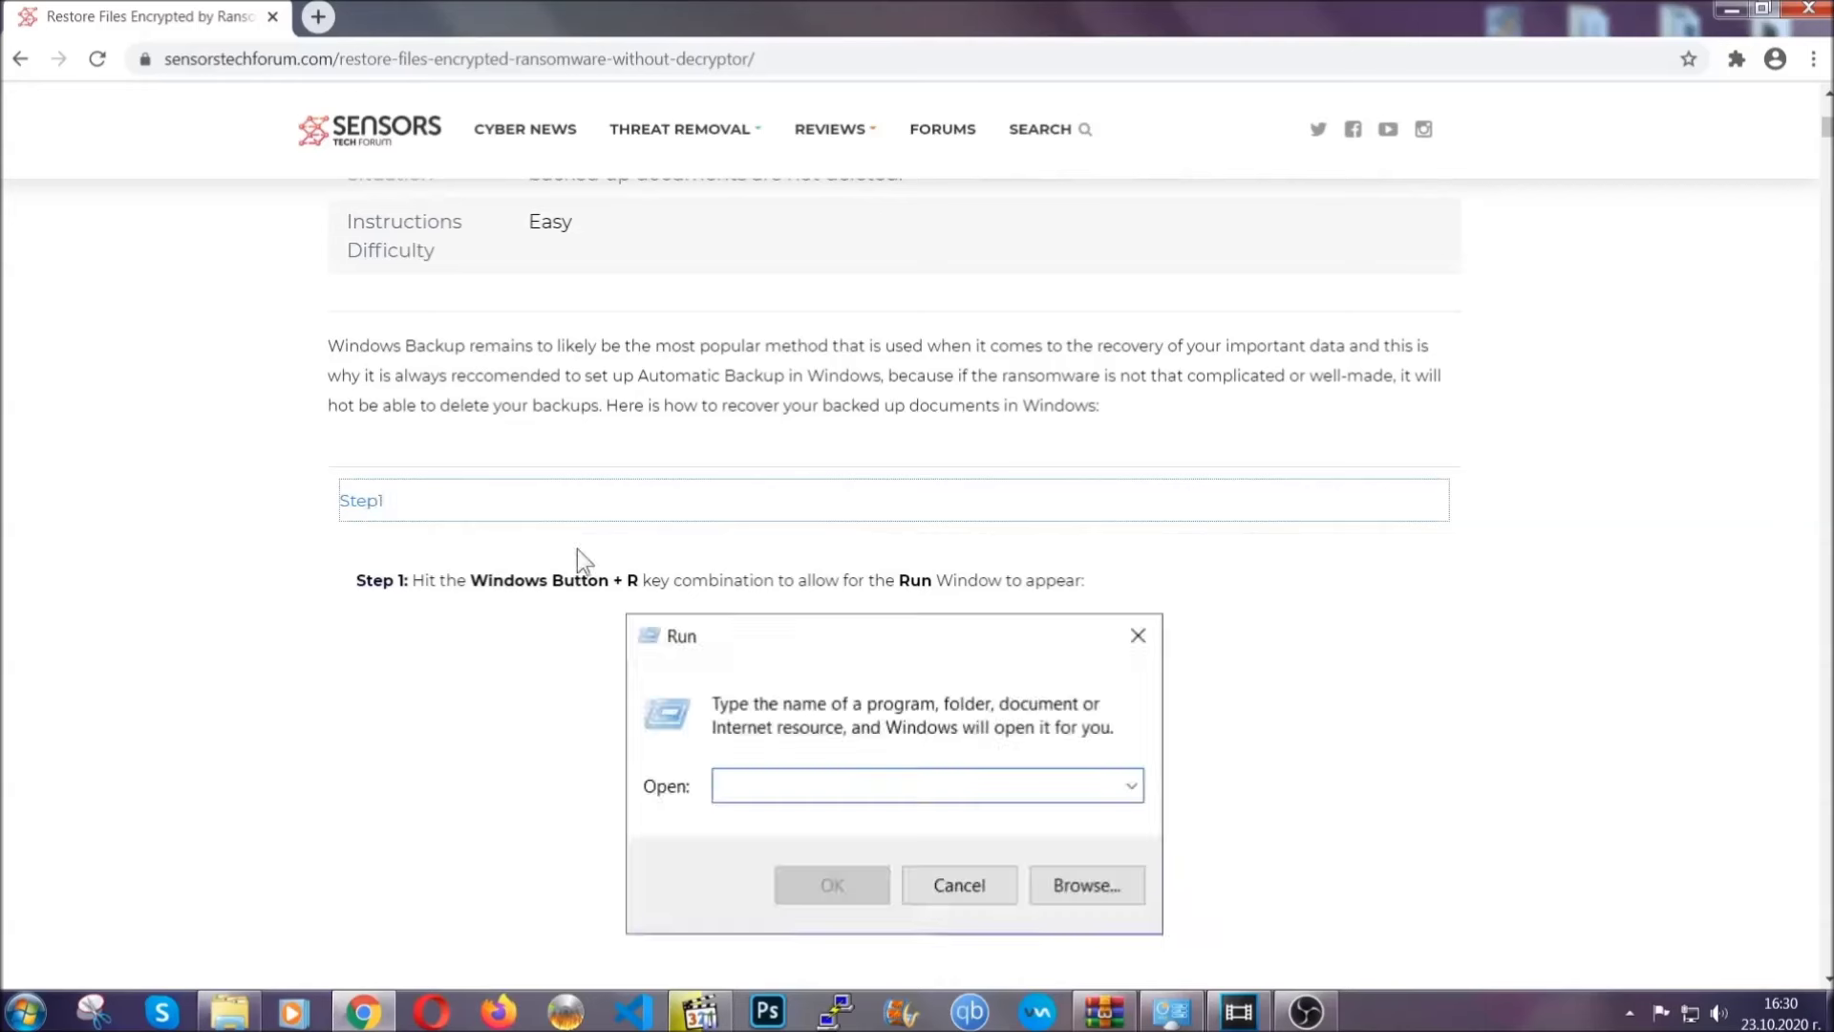
scroll(860, 595, down, 3)
scroll(860, 594, down, 1)
click(425, 593)
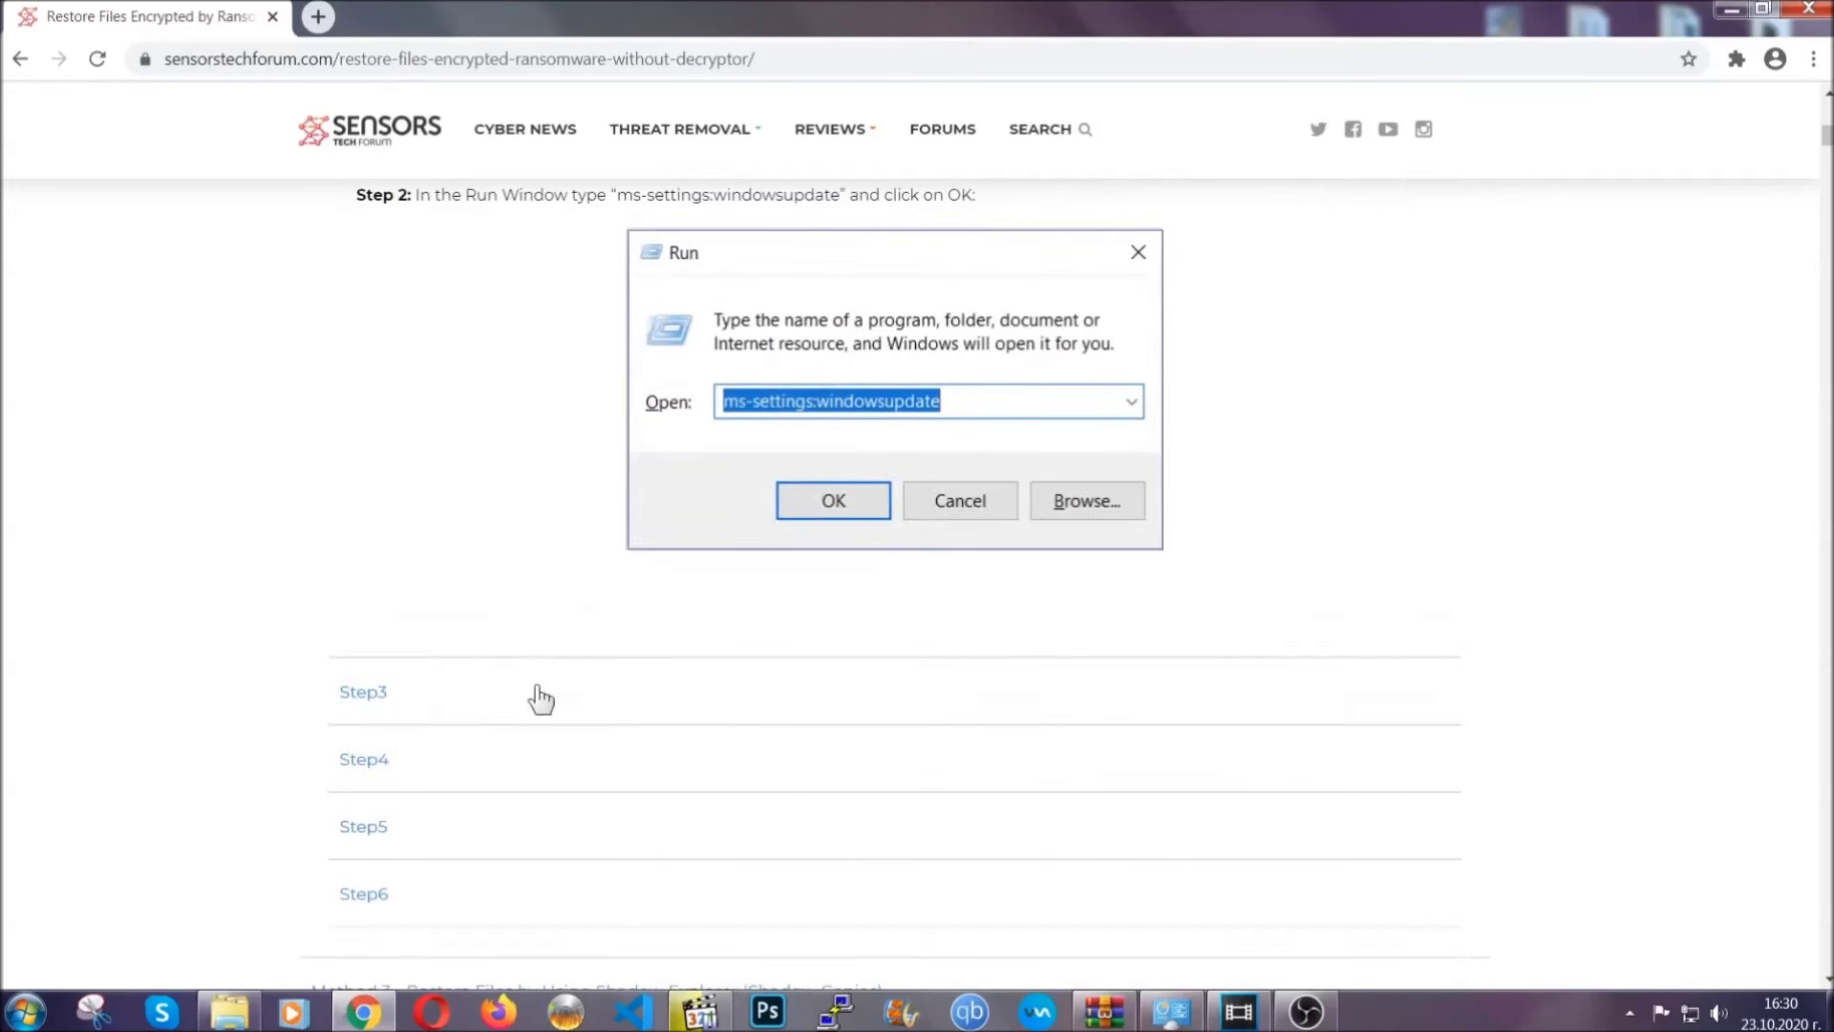
click(540, 698)
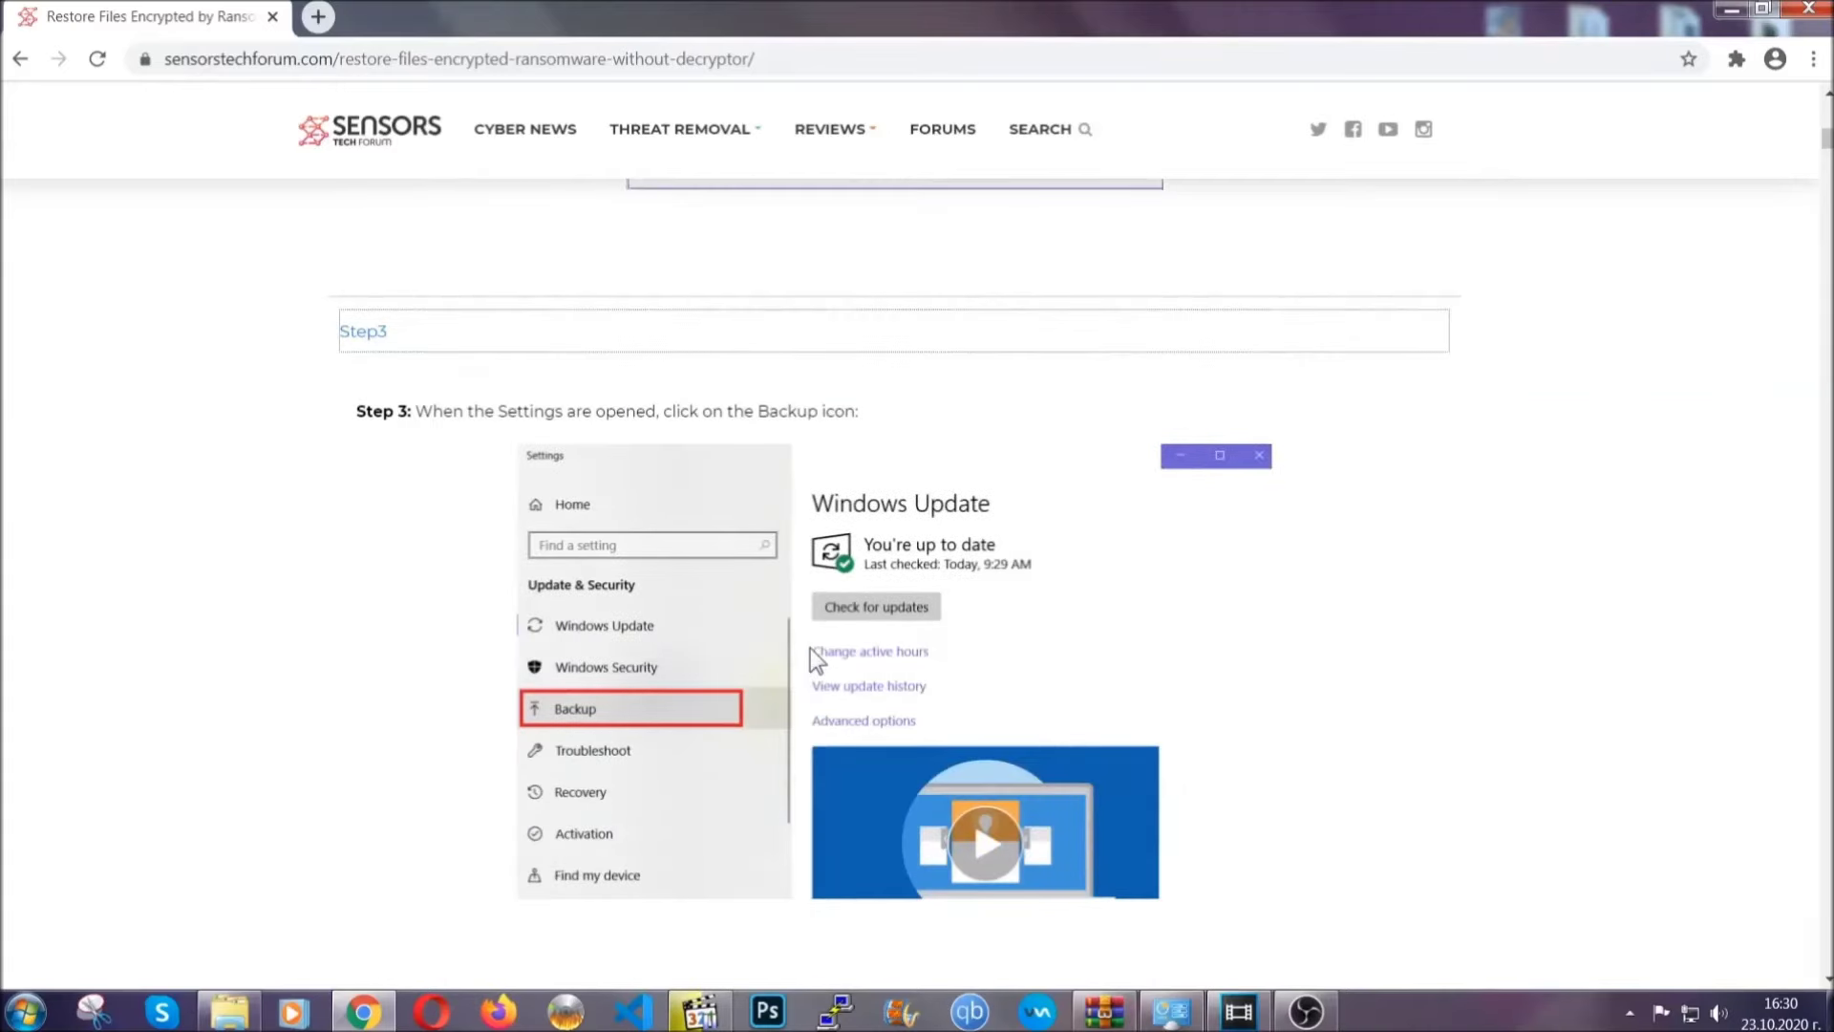
scroll(810, 648, down, 2)
scroll(807, 652, down, 2)
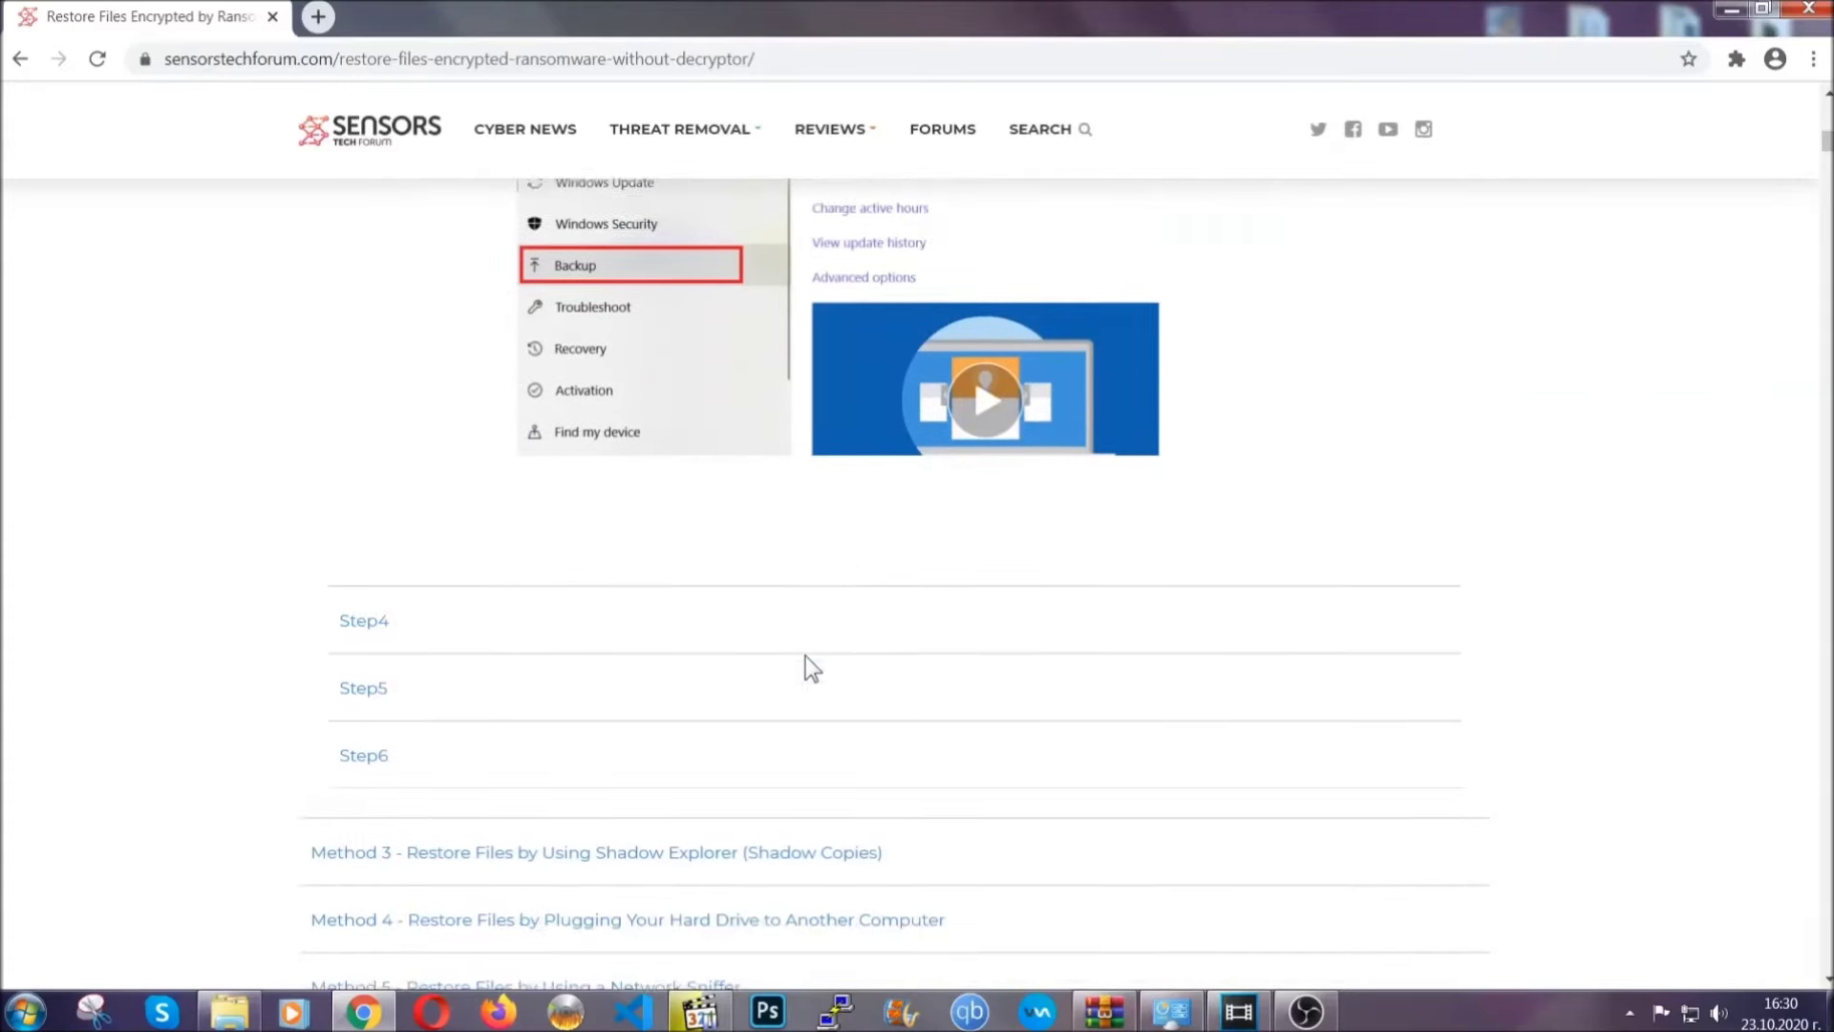
scroll(805, 655, down, 1)
scroll(805, 655, down, 2)
scroll(805, 655, down, 2)
scroll(805, 655, down, 1)
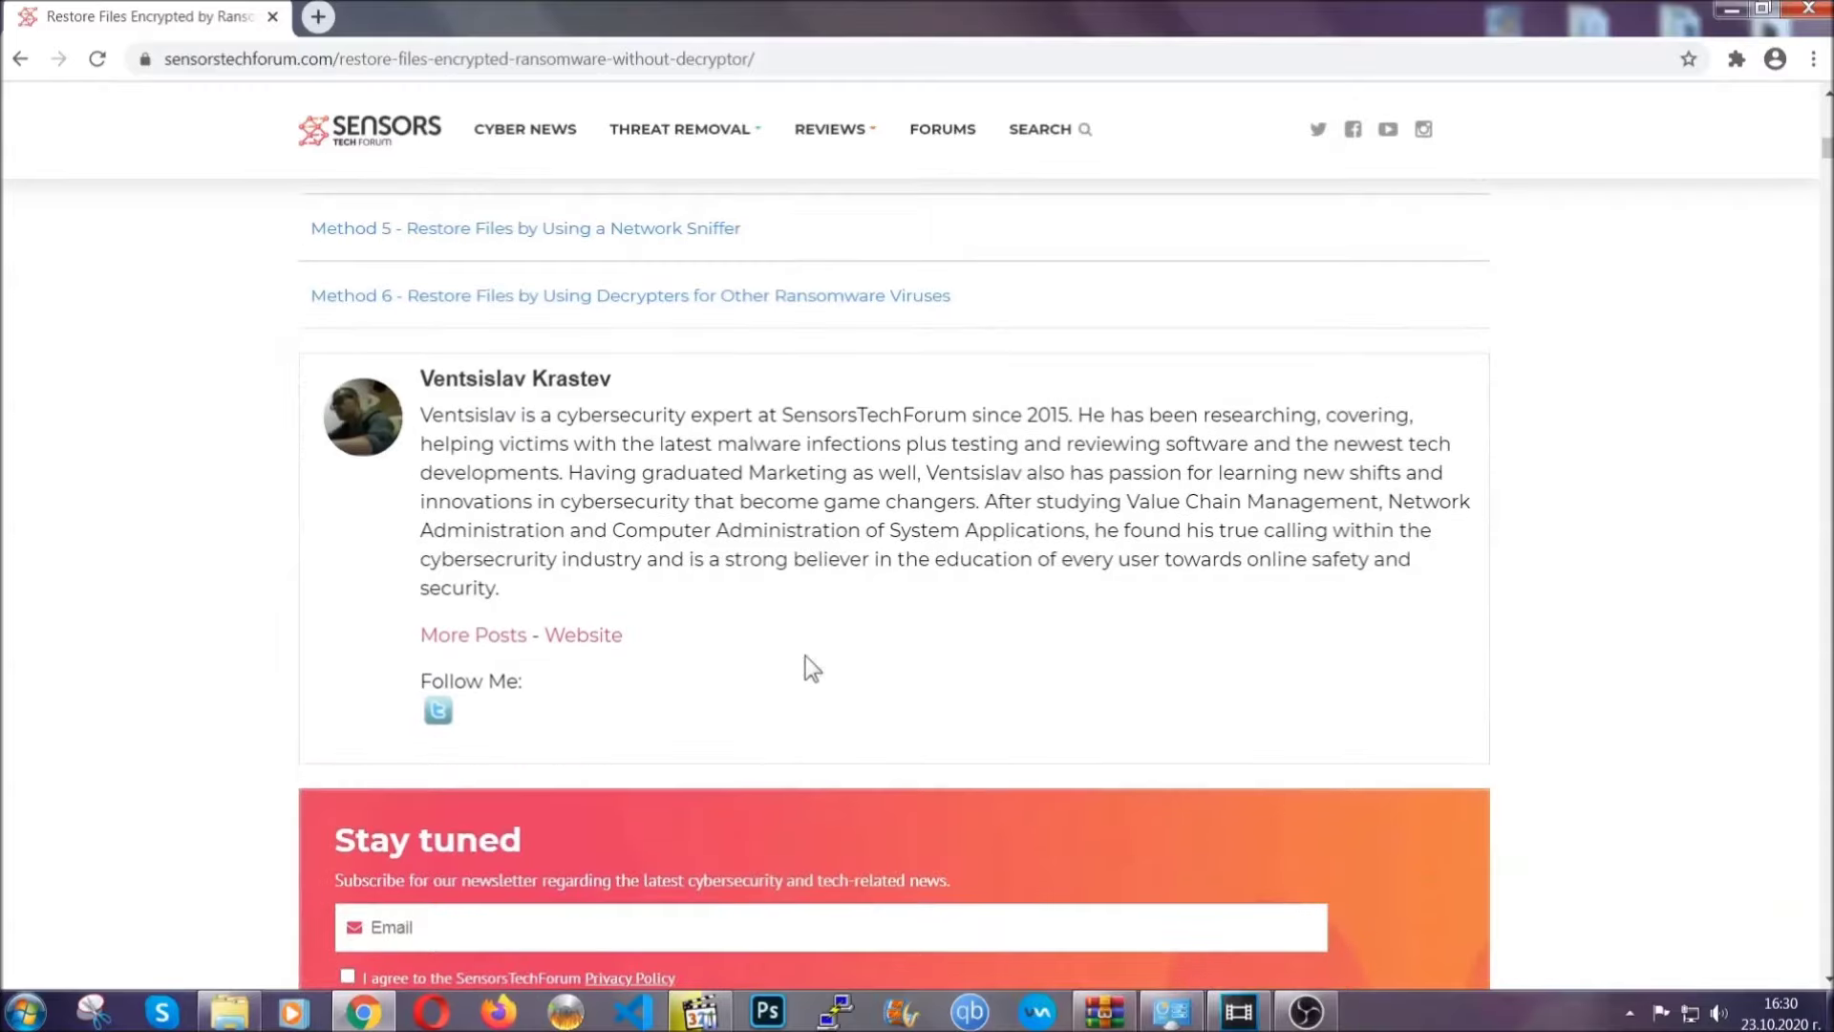
scroll(806, 655, up, 3)
scroll(805, 656, up, 3)
scroll(802, 676, up, 3)
scroll(800, 682, up, 3)
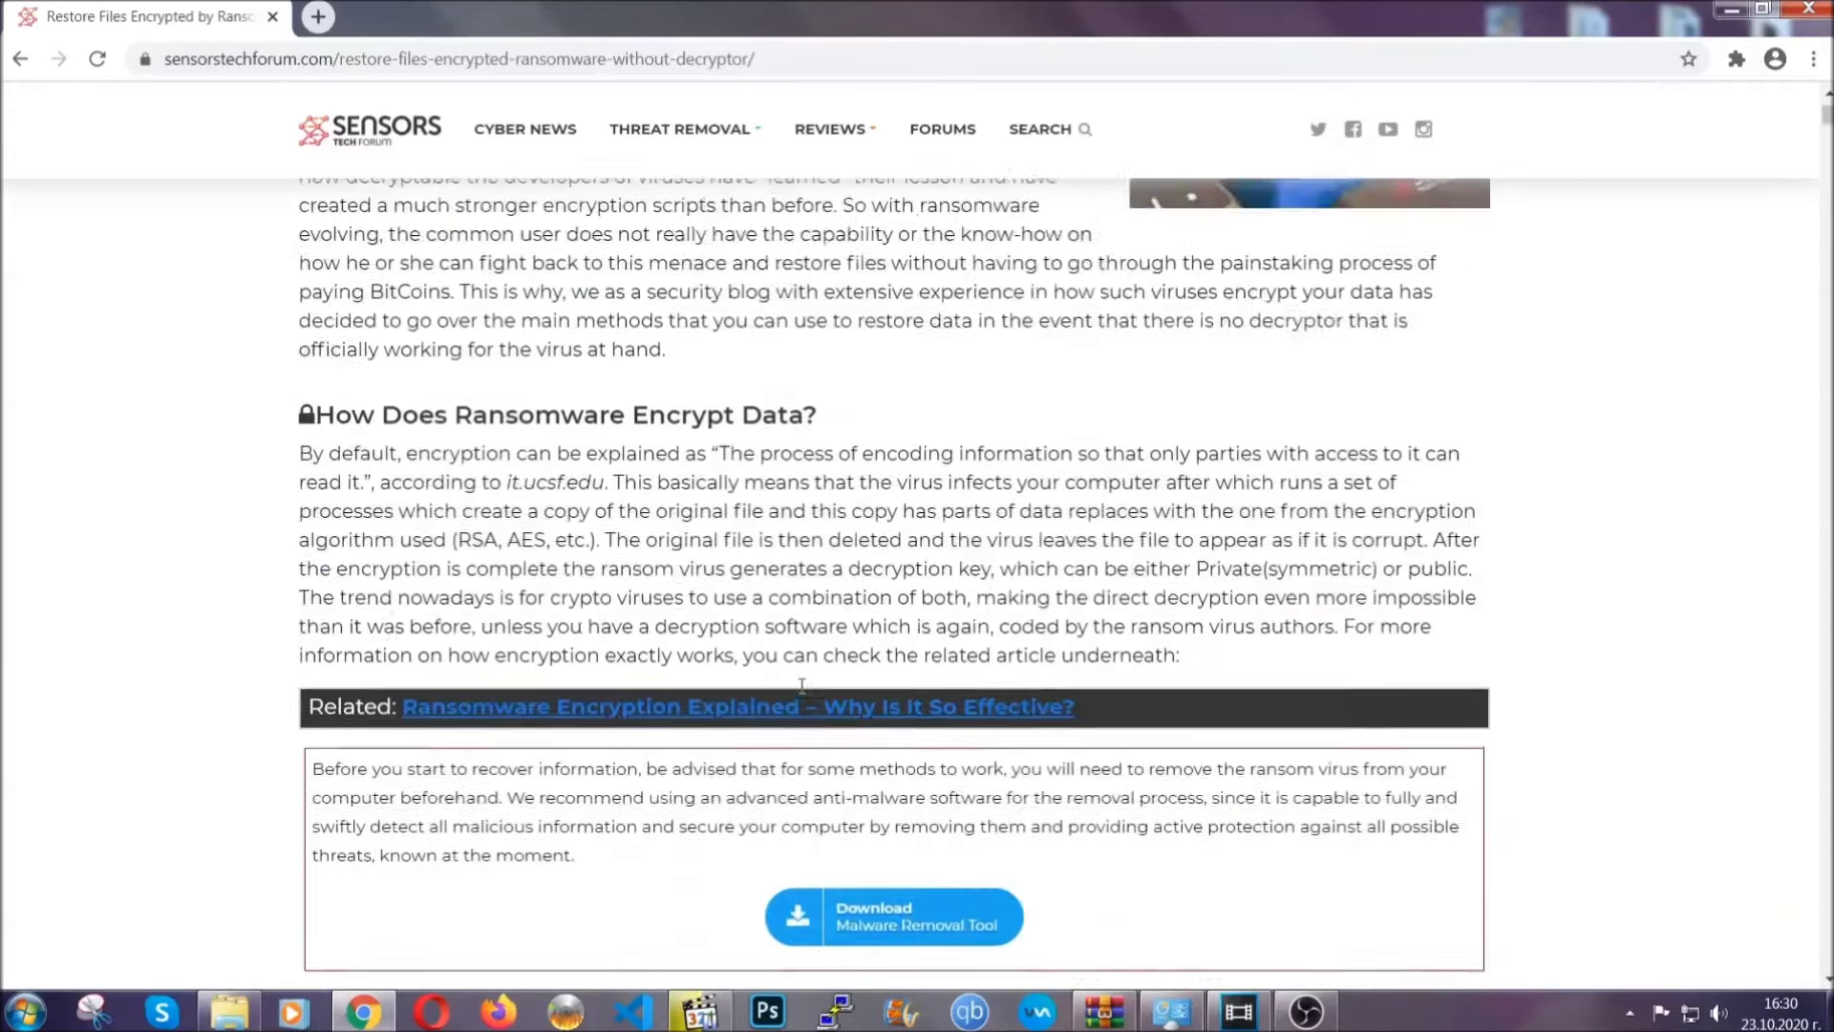
scroll(801, 684, up, 3)
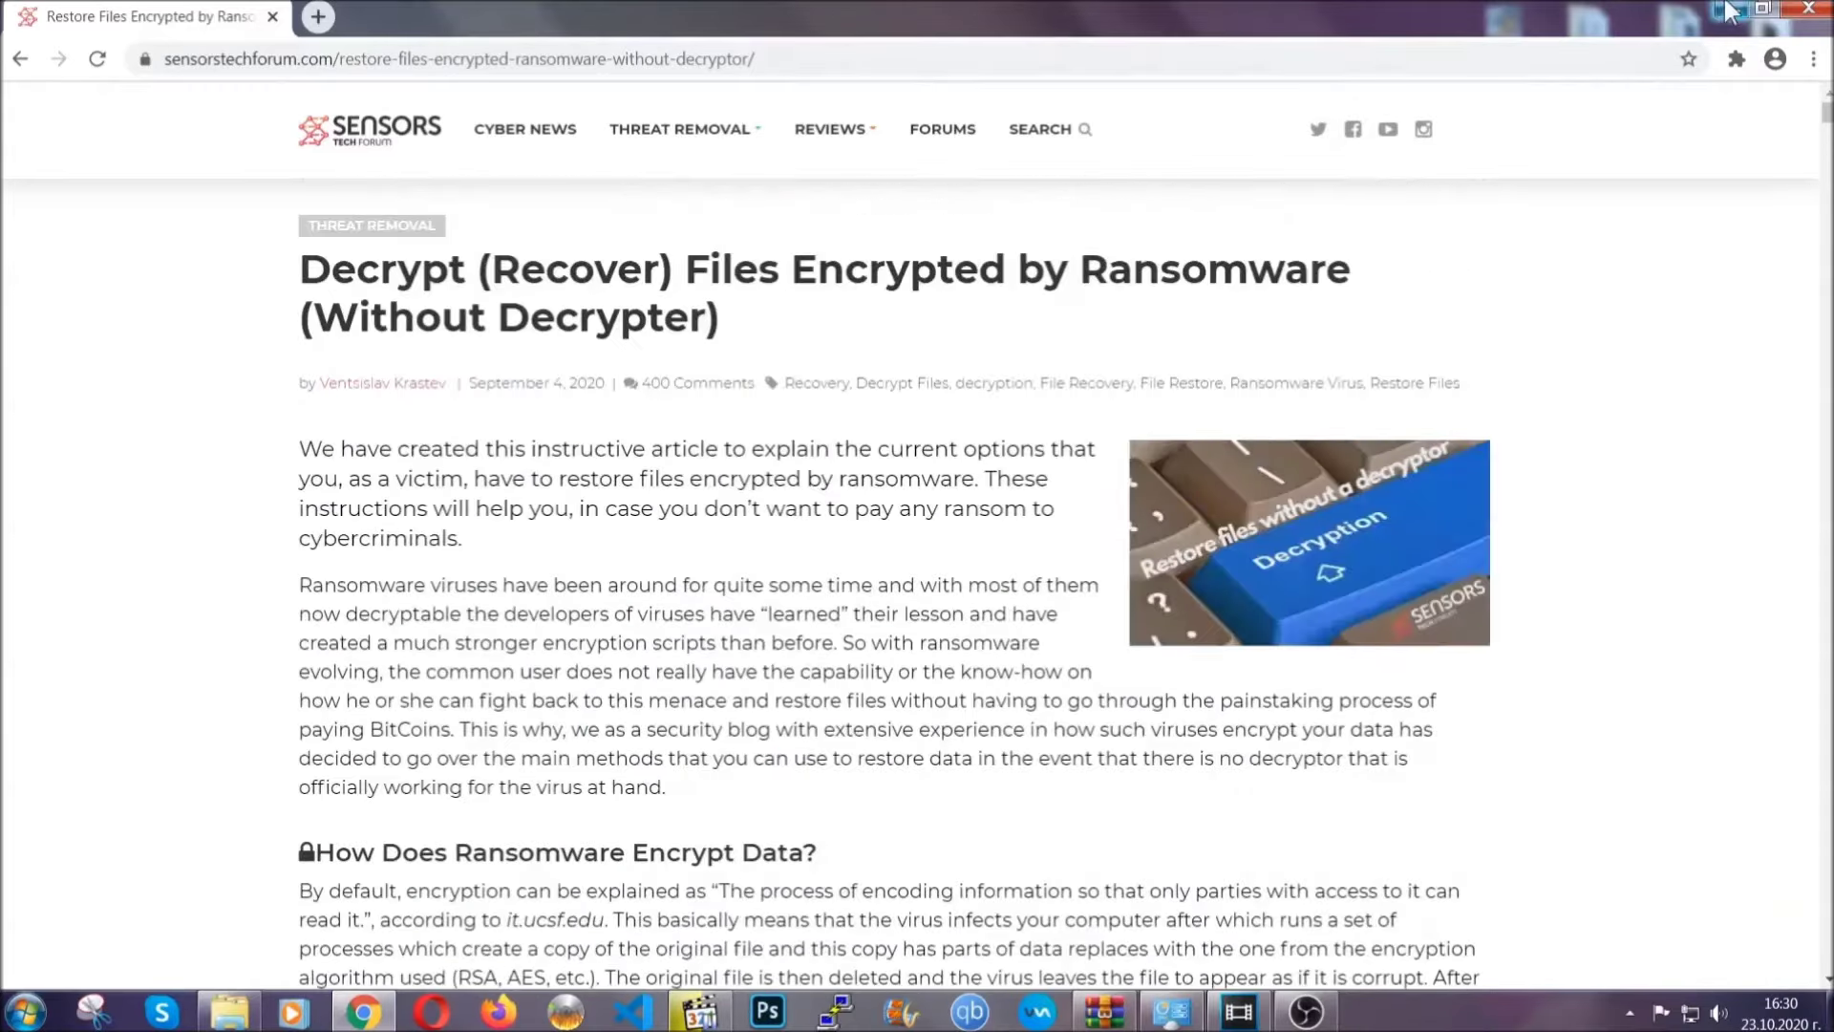
click(1723, 11)
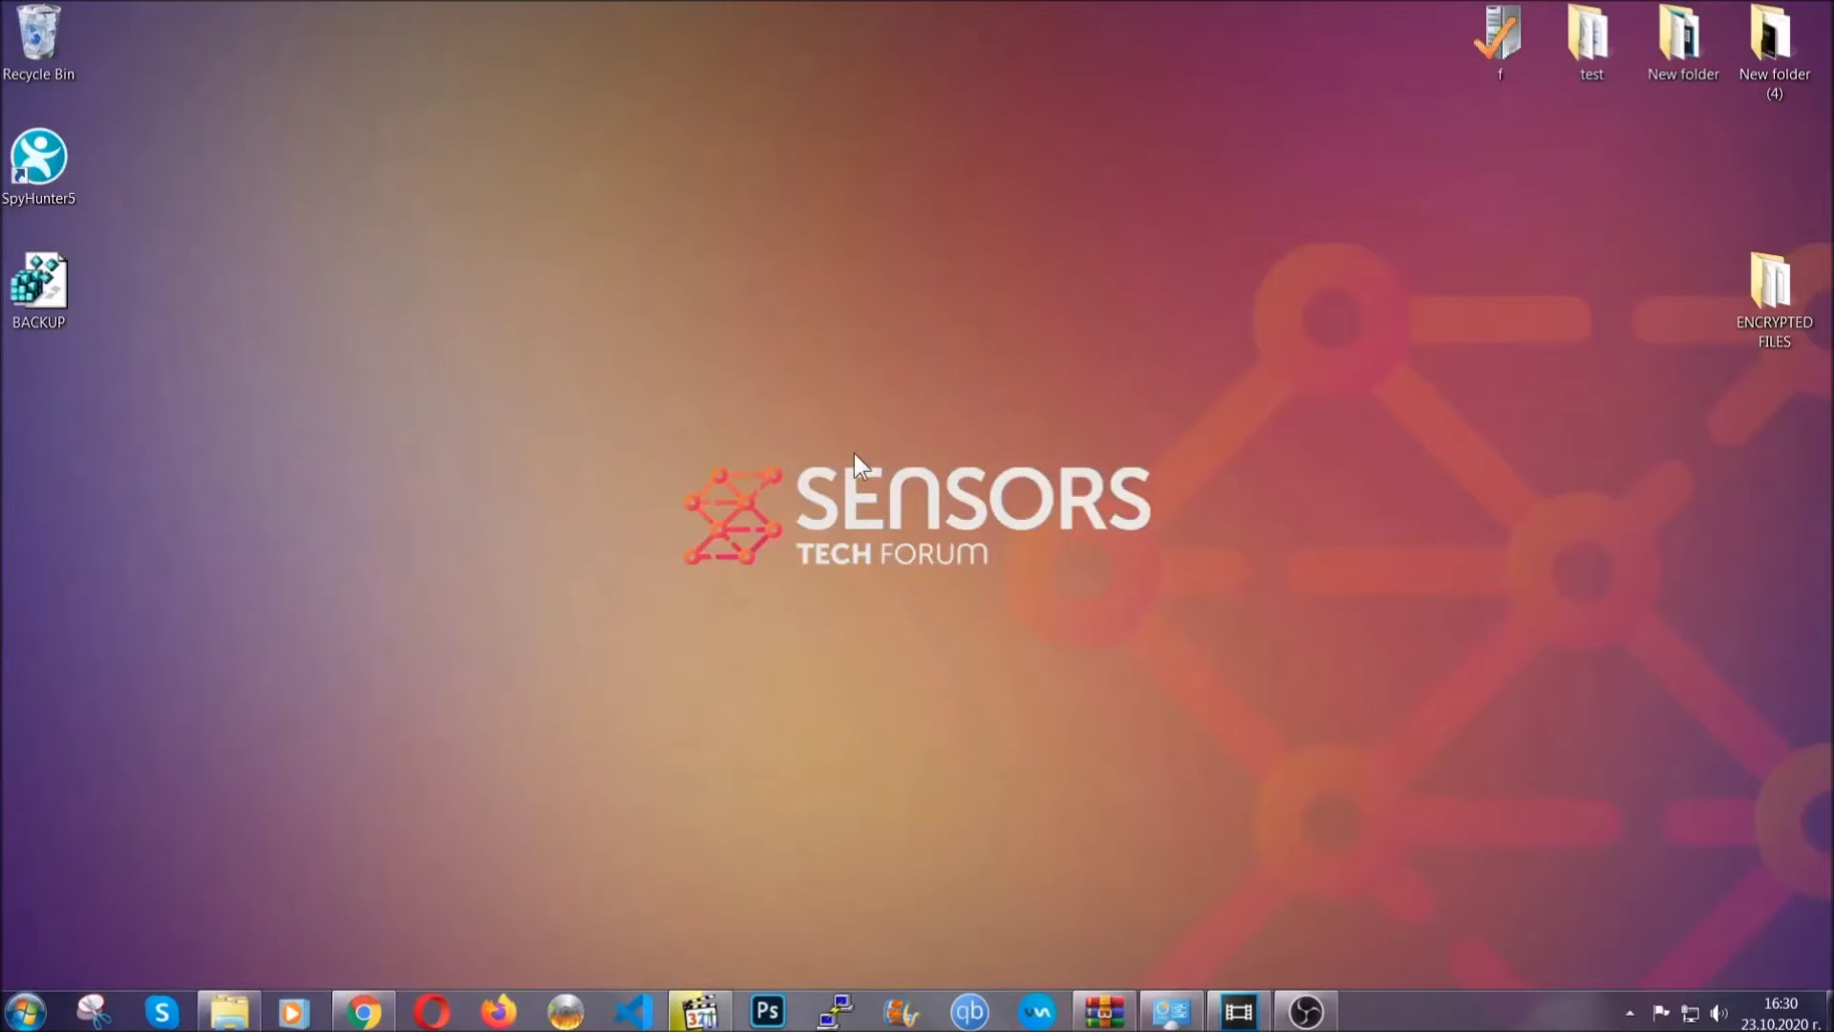